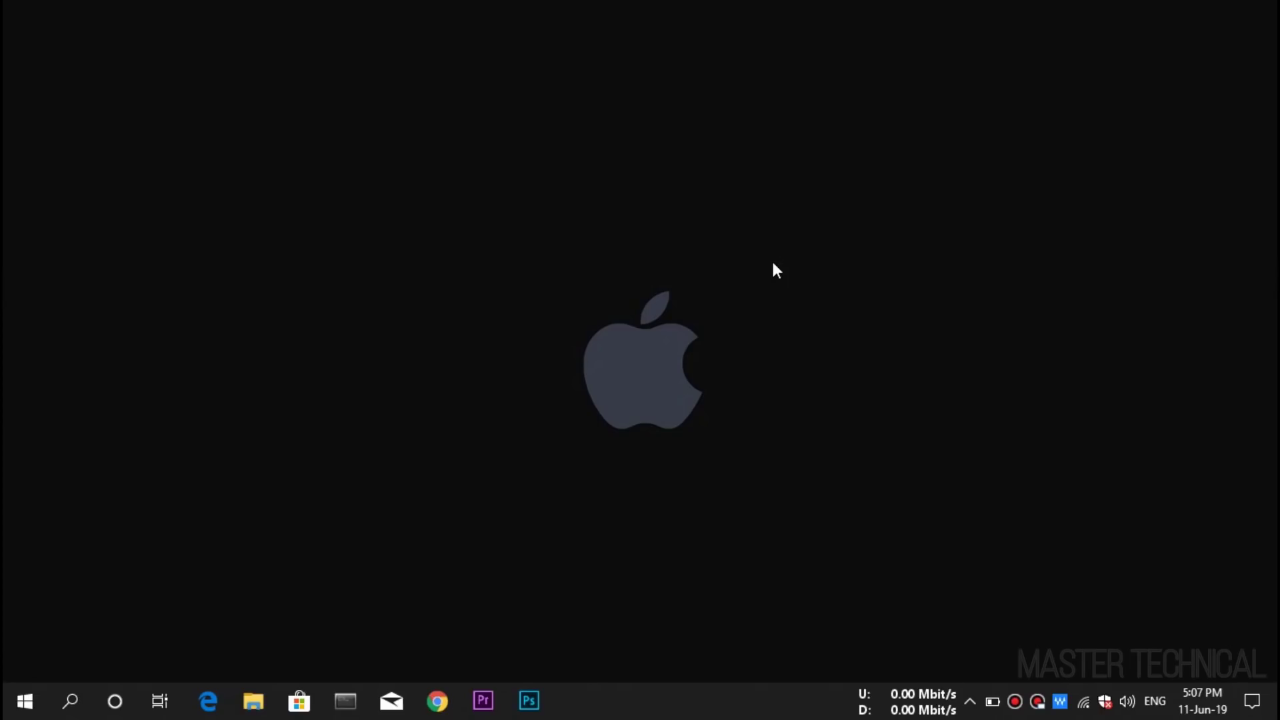
{"action": "right_click", "coordinate": [785, 248]}
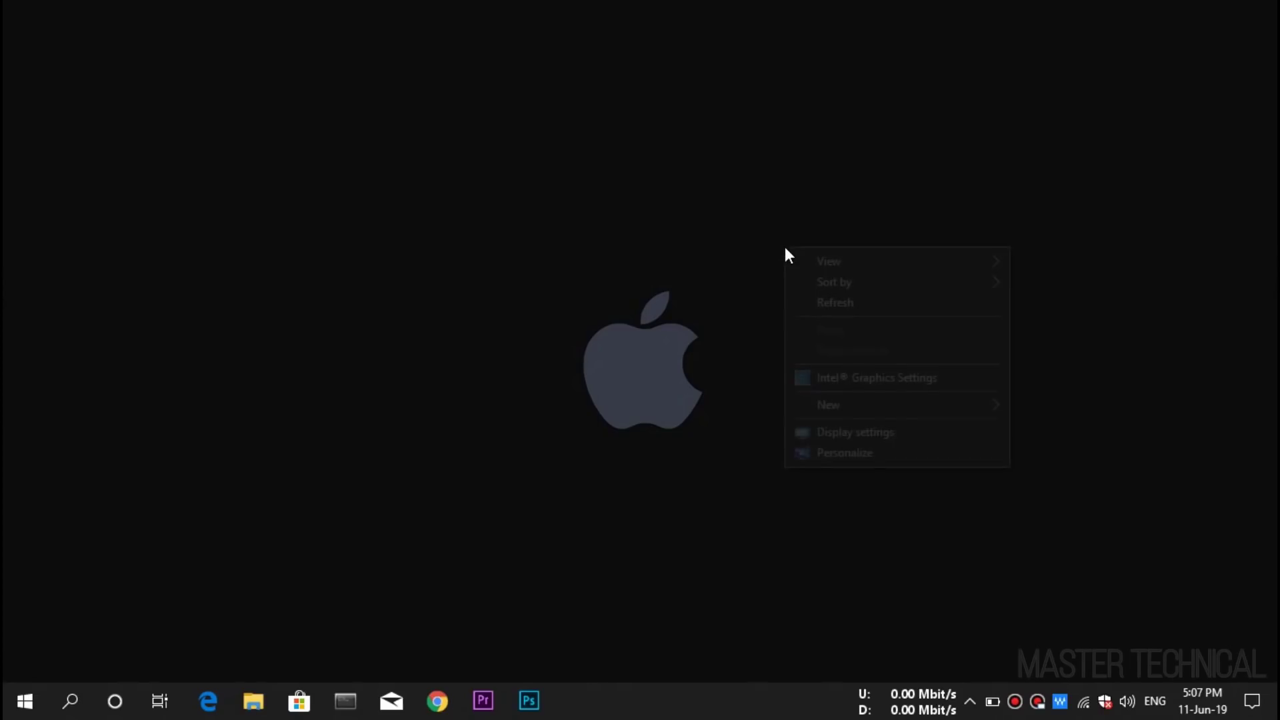
{"action": "left_click", "coordinate": [824, 305]}
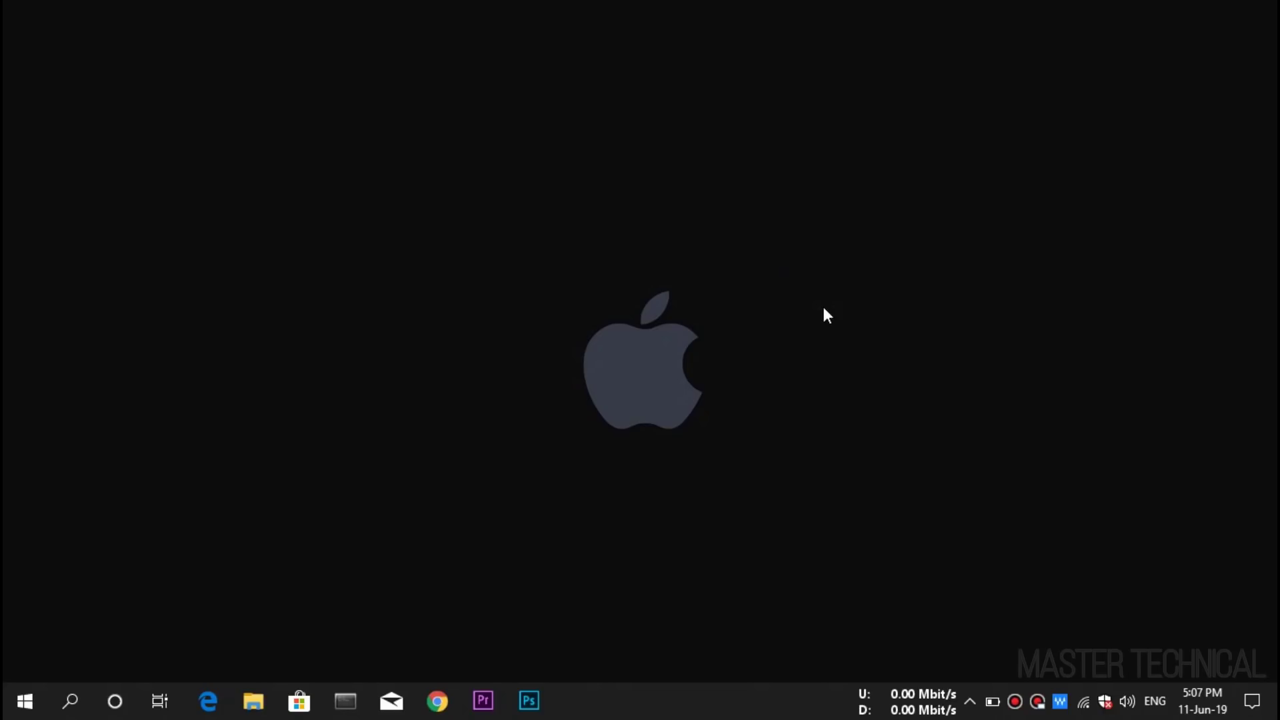
{"action": "right_click", "coordinate": [366, 260]}
{"action": "left_click", "coordinate": [405, 310]}
Open the About page in the System settings, examine the device and Windows specifications, and close Settings.
{"action": "key", "text": "super"}
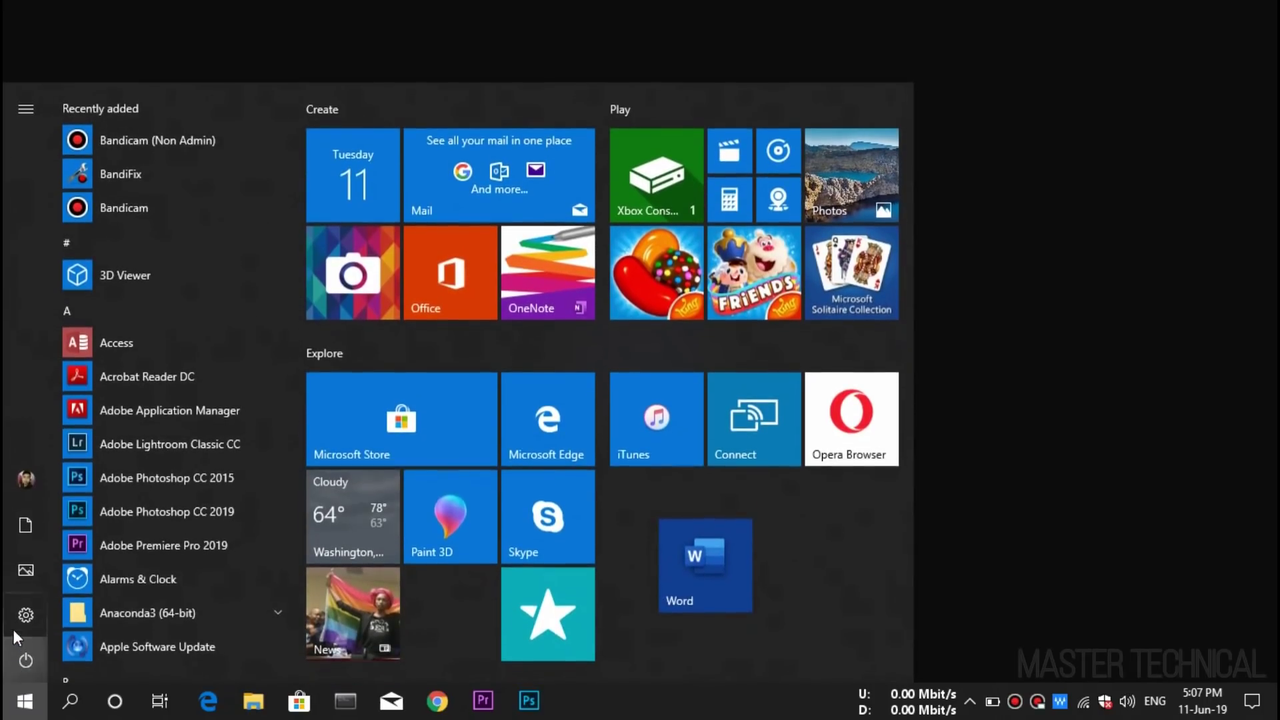
{"action": "left_click", "coordinate": [15, 620]}
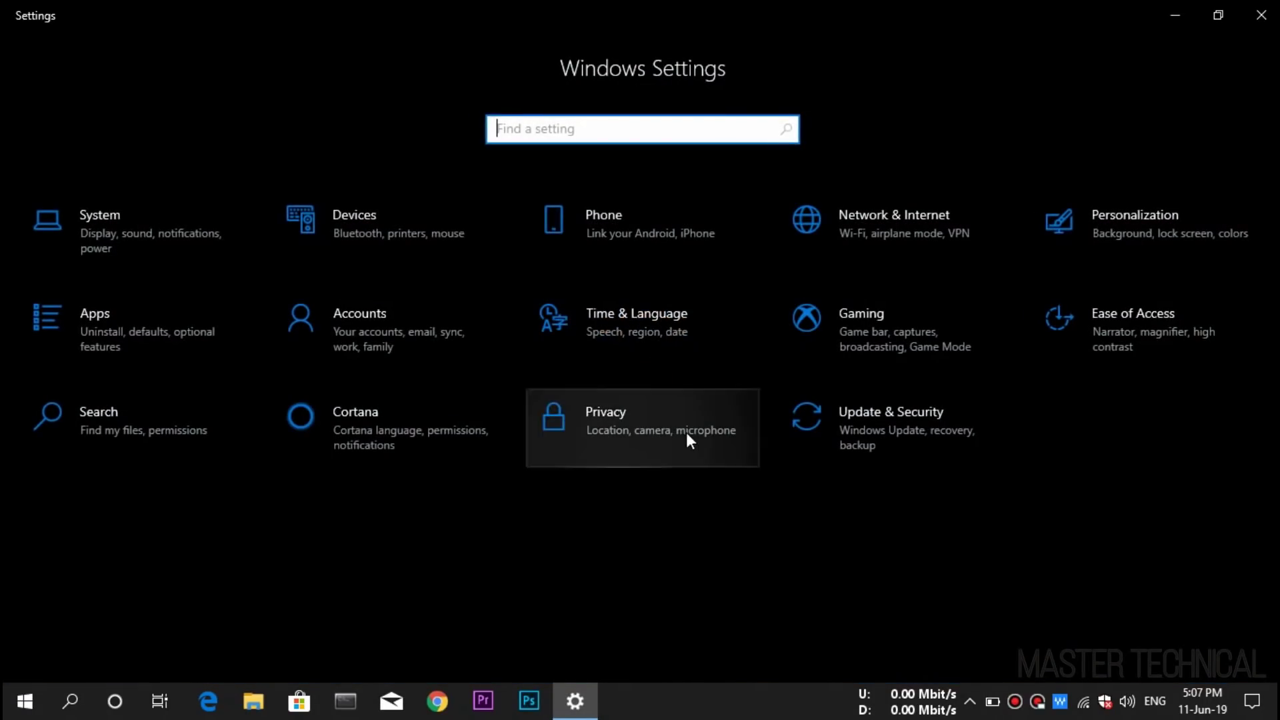
{"action": "left_click", "coordinate": [798, 437]}
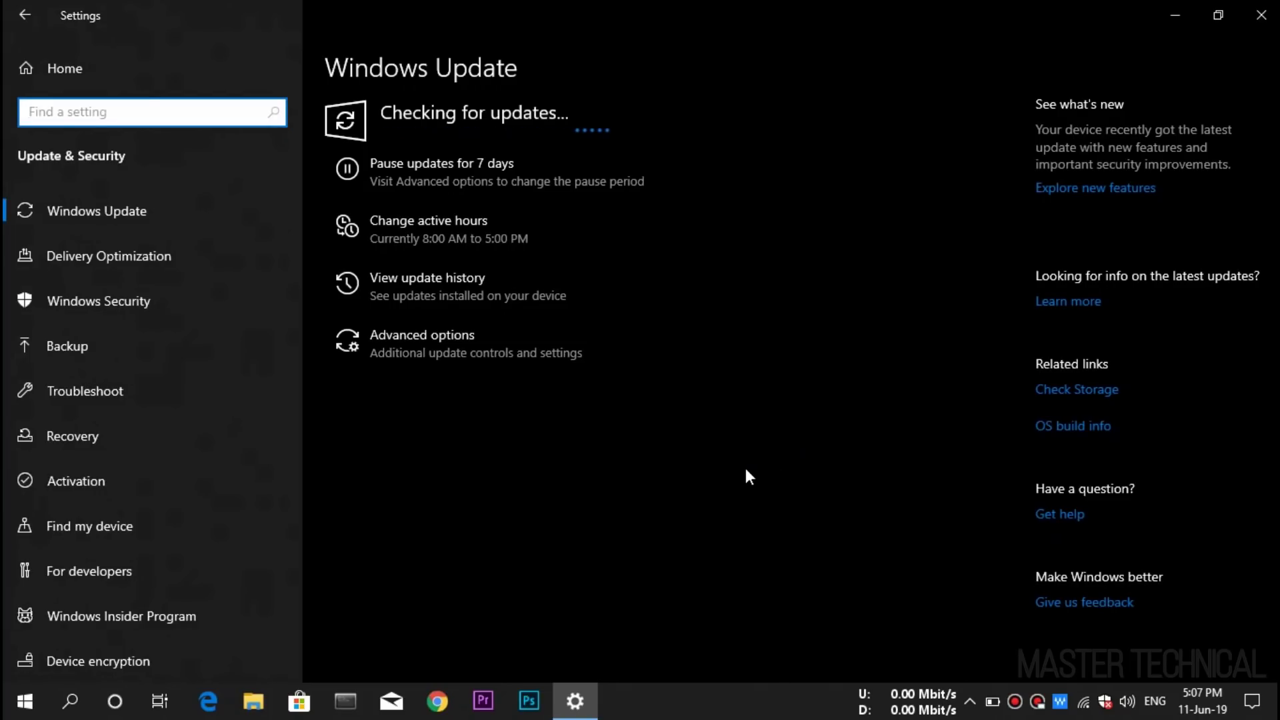
{"action": "left_click", "coordinate": [14, 25]}
{"action": "left_click", "coordinate": [108, 209]}
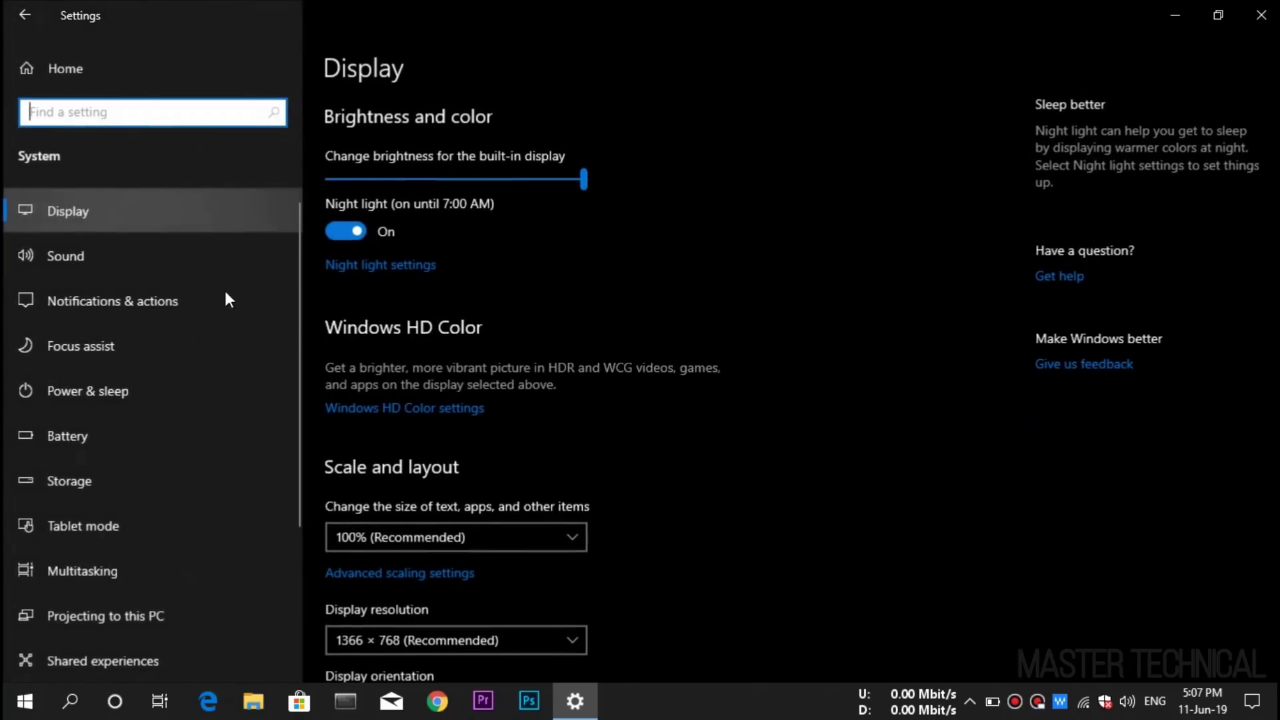
{"action": "scroll", "coordinate": [43, 566], "scroll_direction": "down", "scroll_amount": 3}
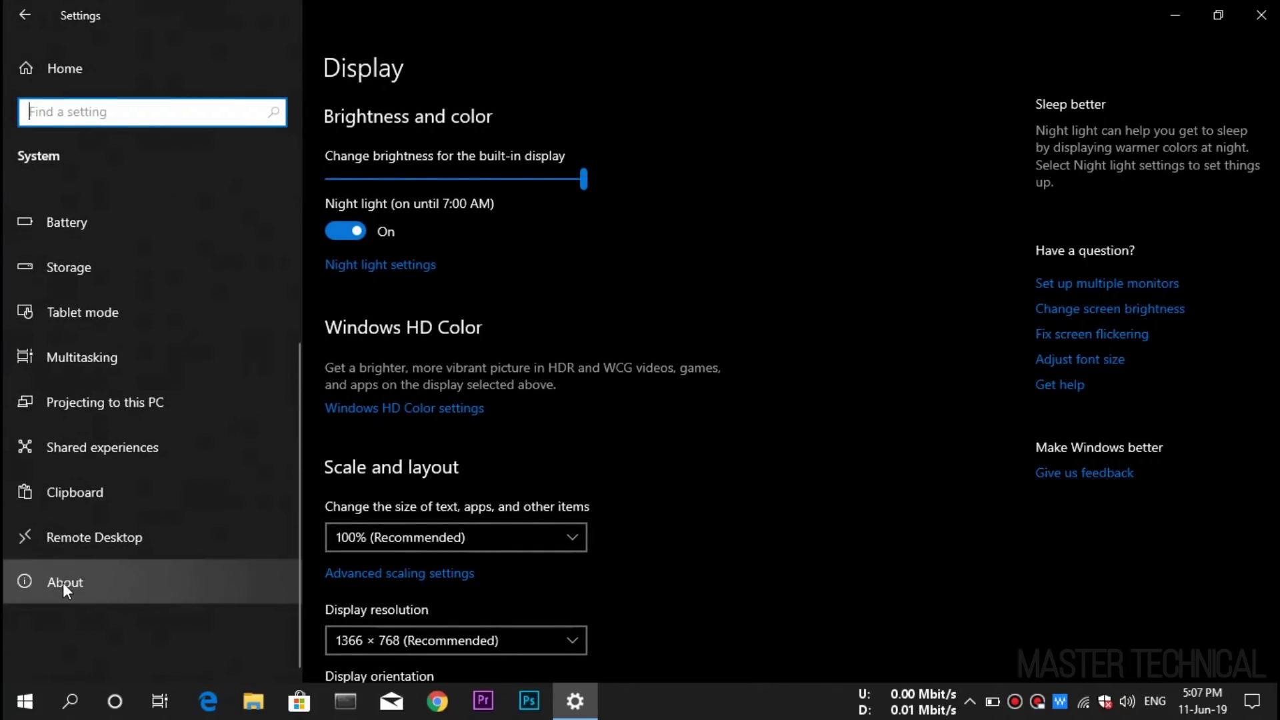
{"action": "left_click", "coordinate": [62, 582]}
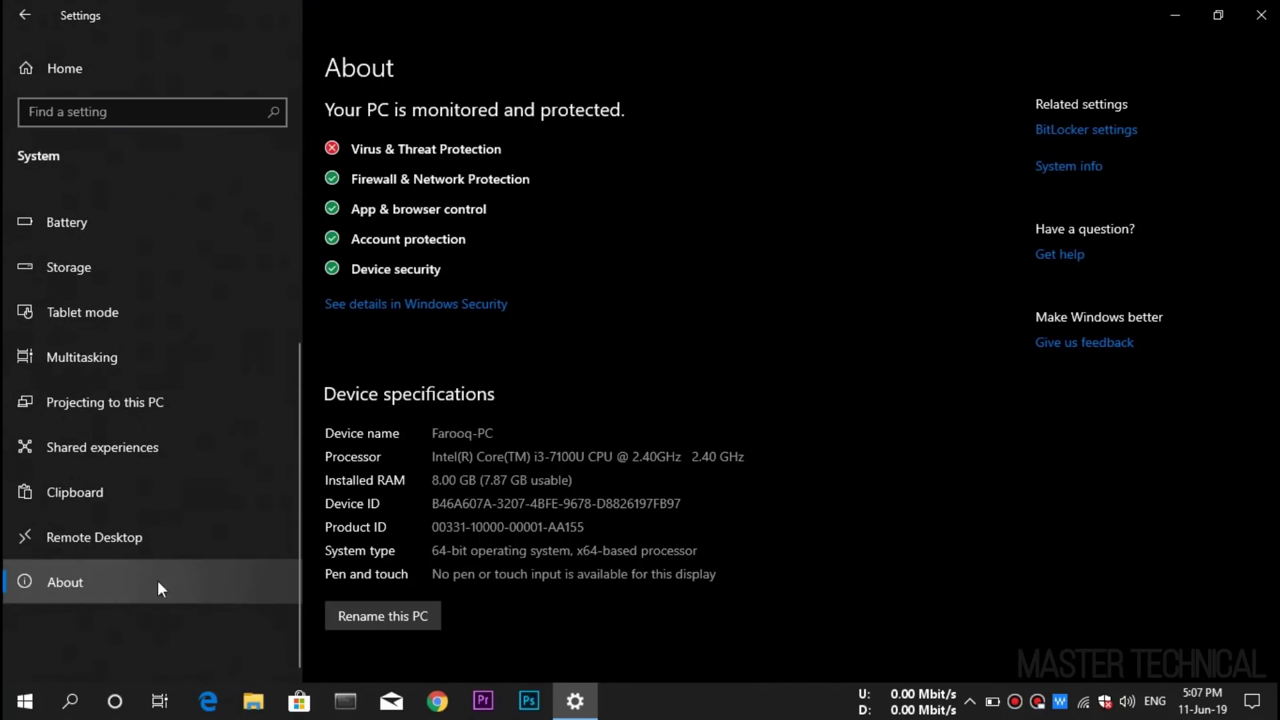
{"action": "scroll", "coordinate": [499, 465], "scroll_direction": "down", "scroll_amount": 4}
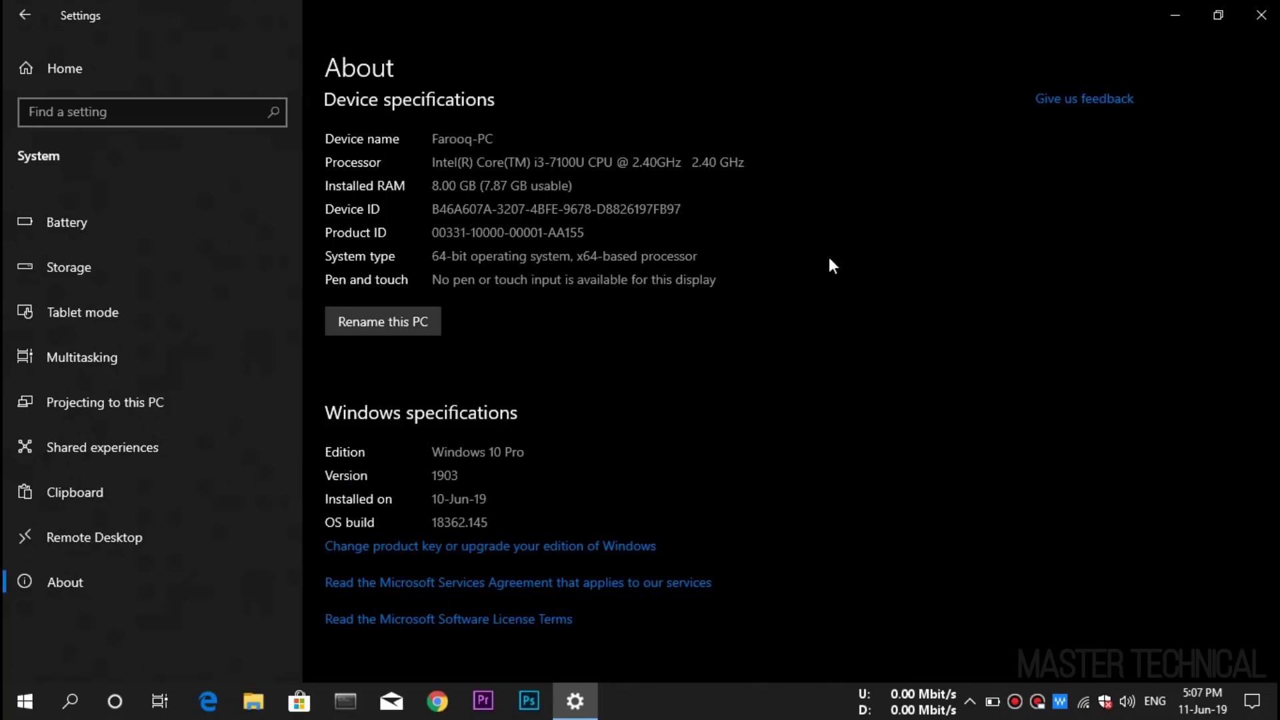
{"action": "left_click", "coordinate": [1261, 14]}
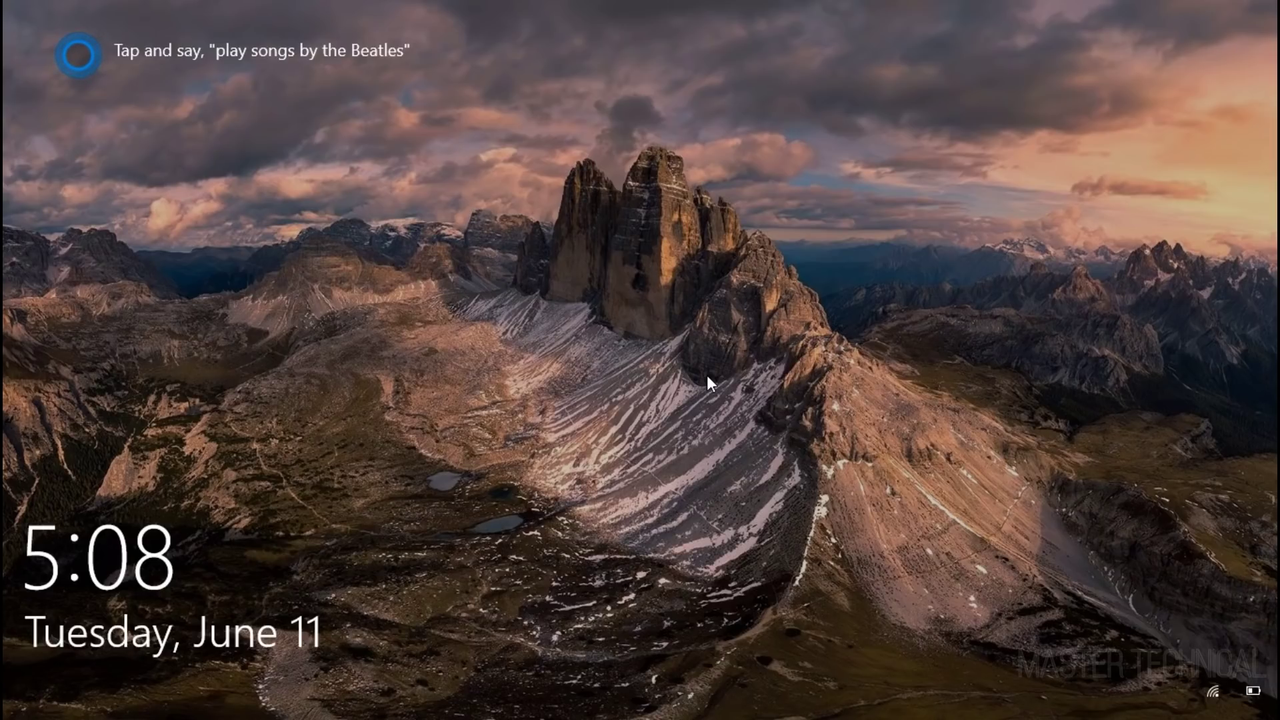
Dismiss the lock screen.
{"action": "left_click", "coordinate": [707, 375]}
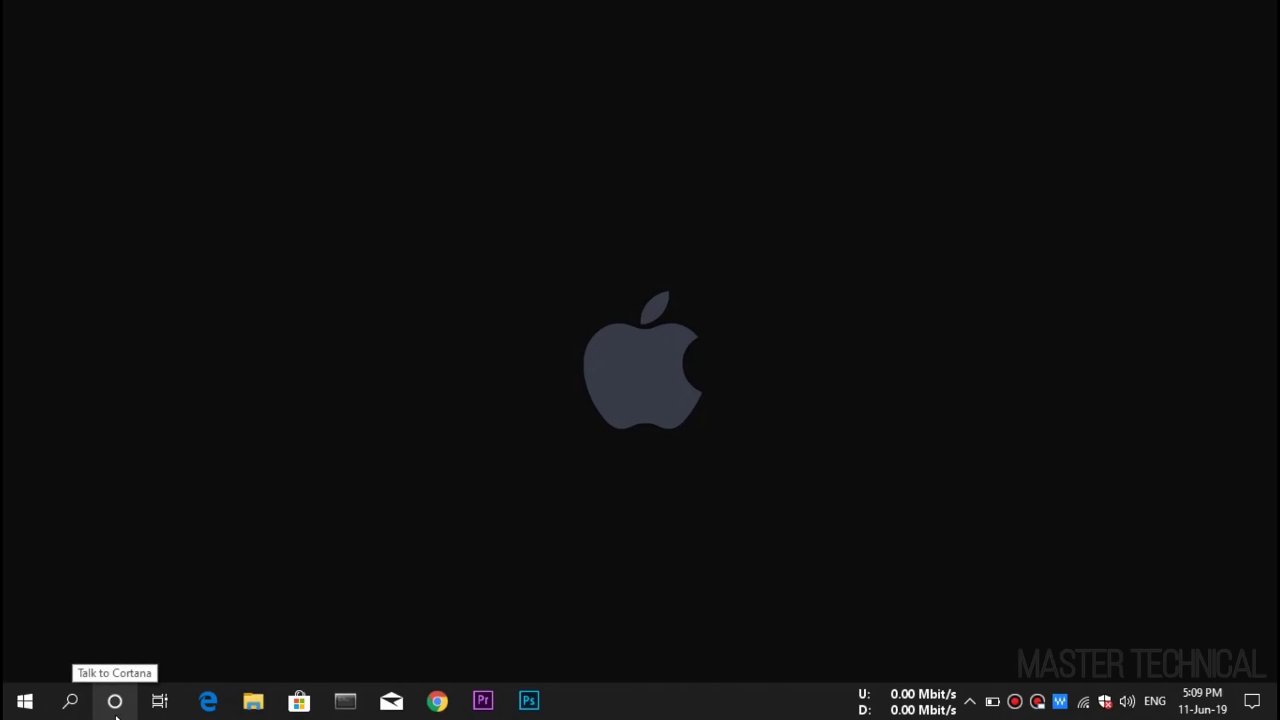
Look through the Apps, Documents, Email and Web categories of Windows Search, and open and close the separate Cortana pane.
{"action": "left_click", "coordinate": [74, 705]}
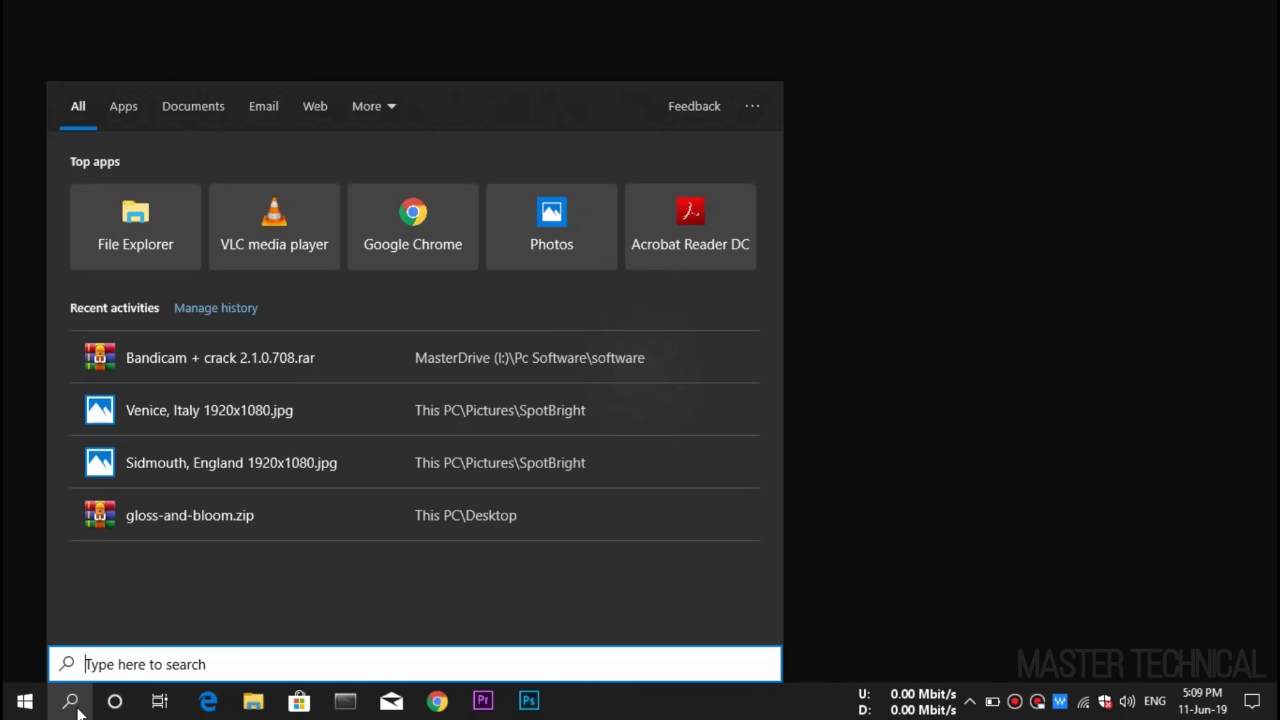
{"action": "left_click", "coordinate": [108, 703]}
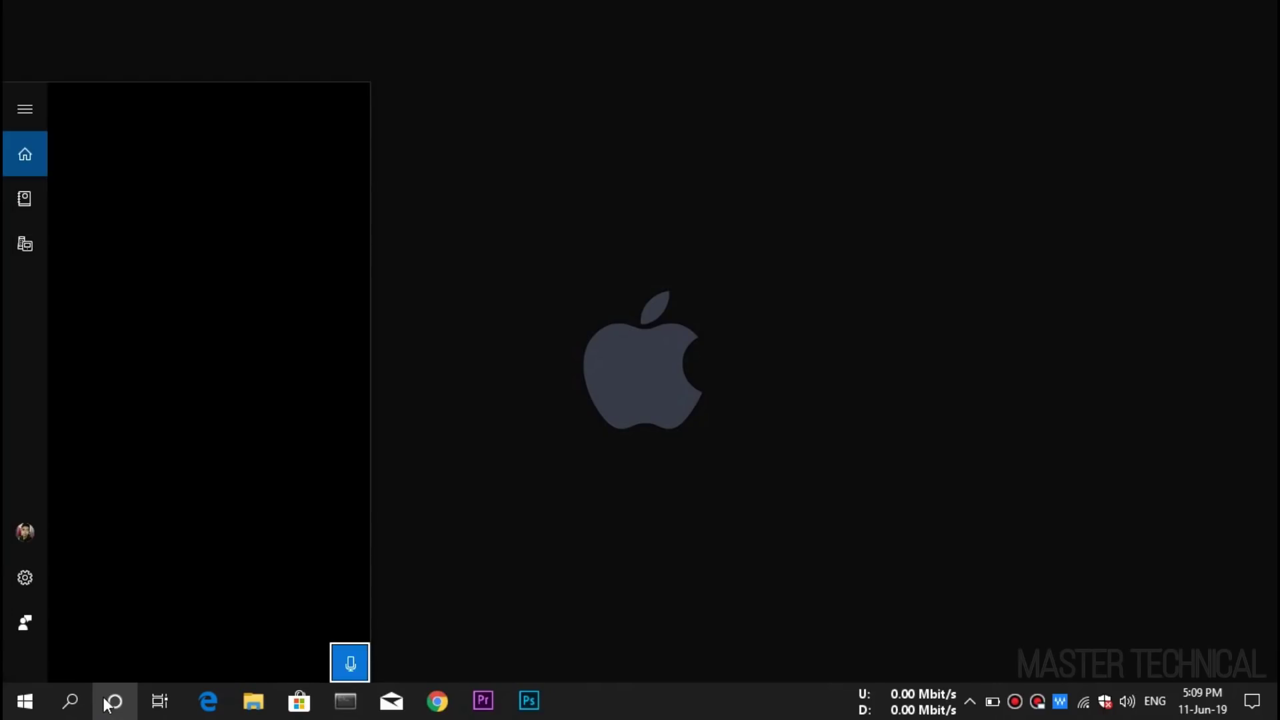
{"action": "left_click", "coordinate": [72, 702]}
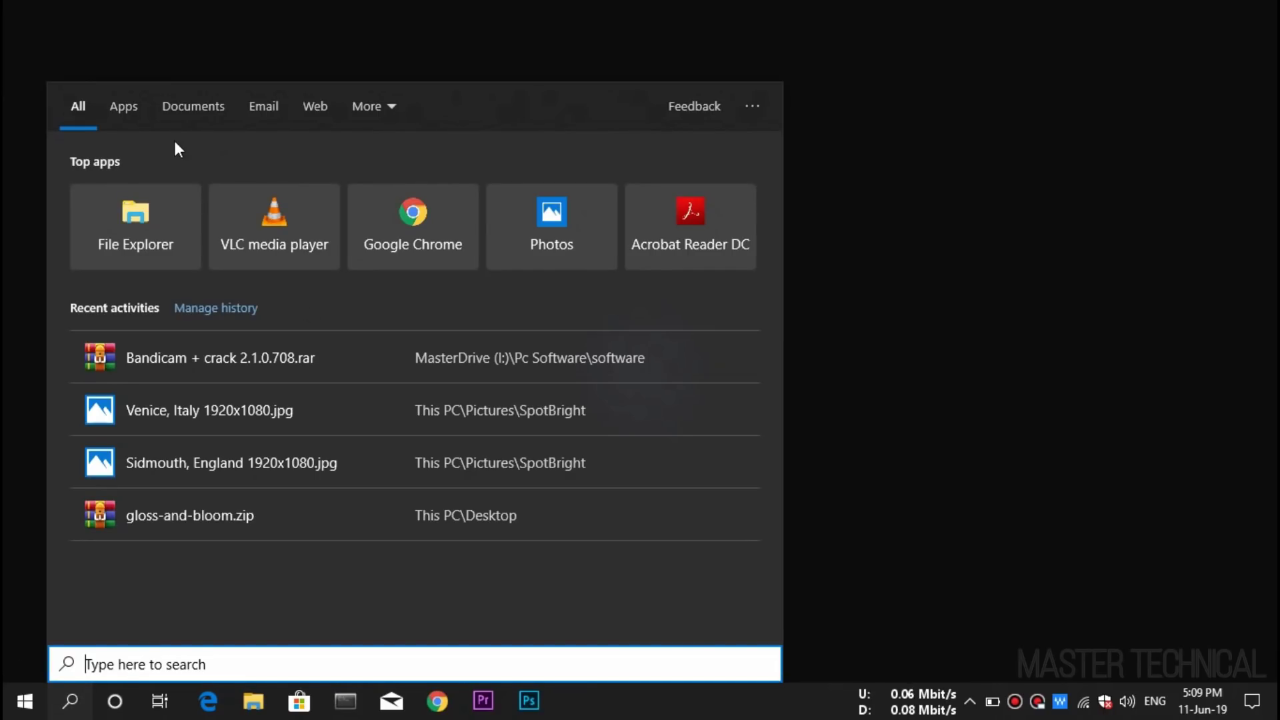
{"action": "left_click", "coordinate": [134, 106]}
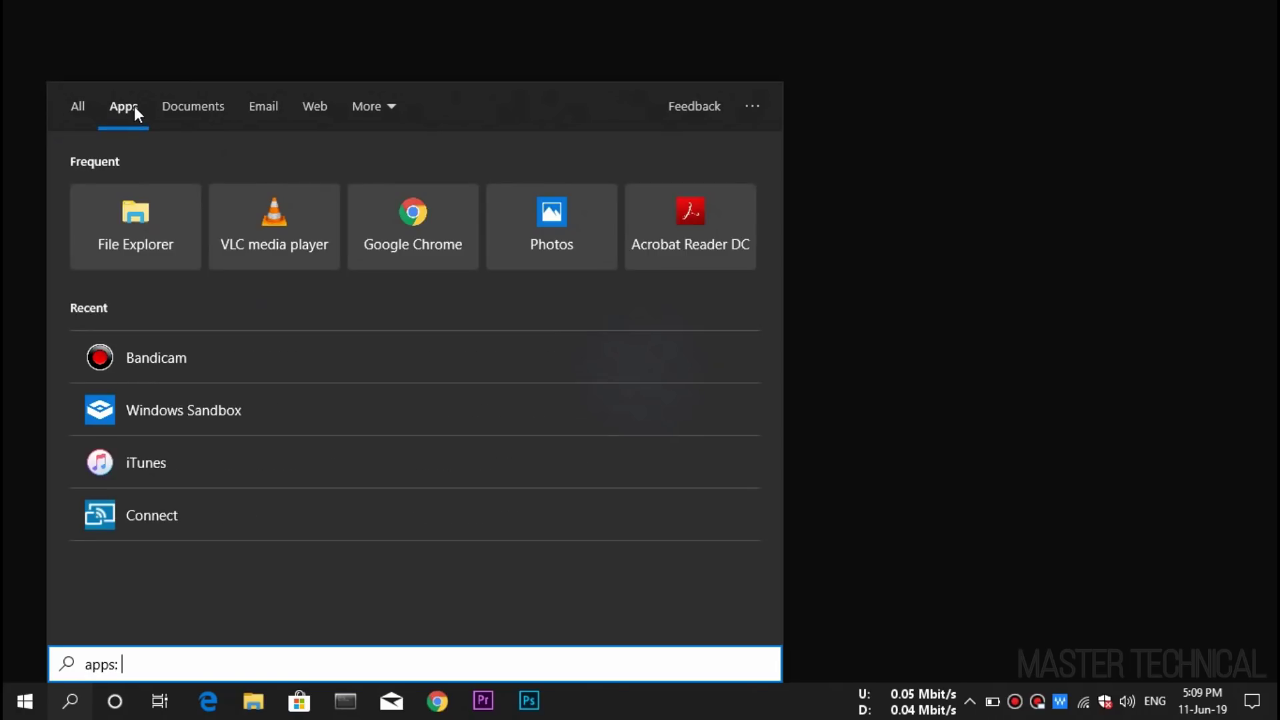
{"action": "left_click", "coordinate": [194, 112]}
{"action": "left_click", "coordinate": [265, 106]}
{"action": "left_click", "coordinate": [311, 104]}
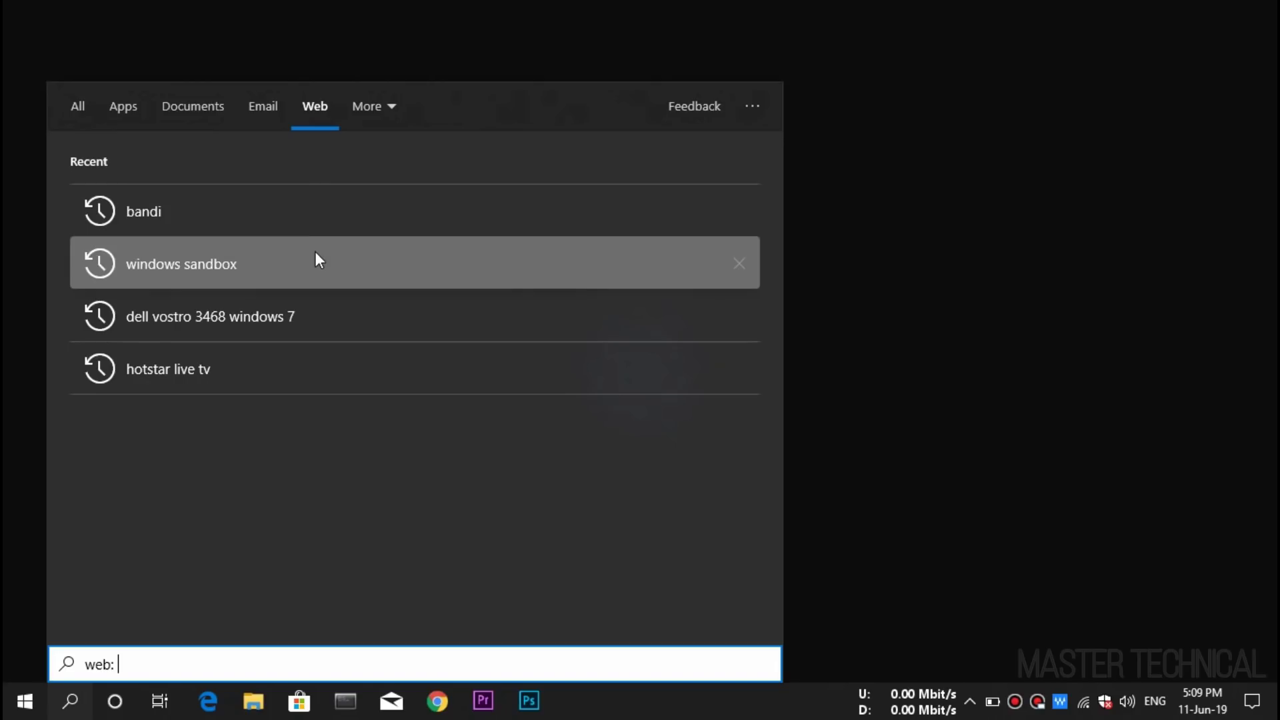
{"action": "left_click", "coordinate": [838, 286]}
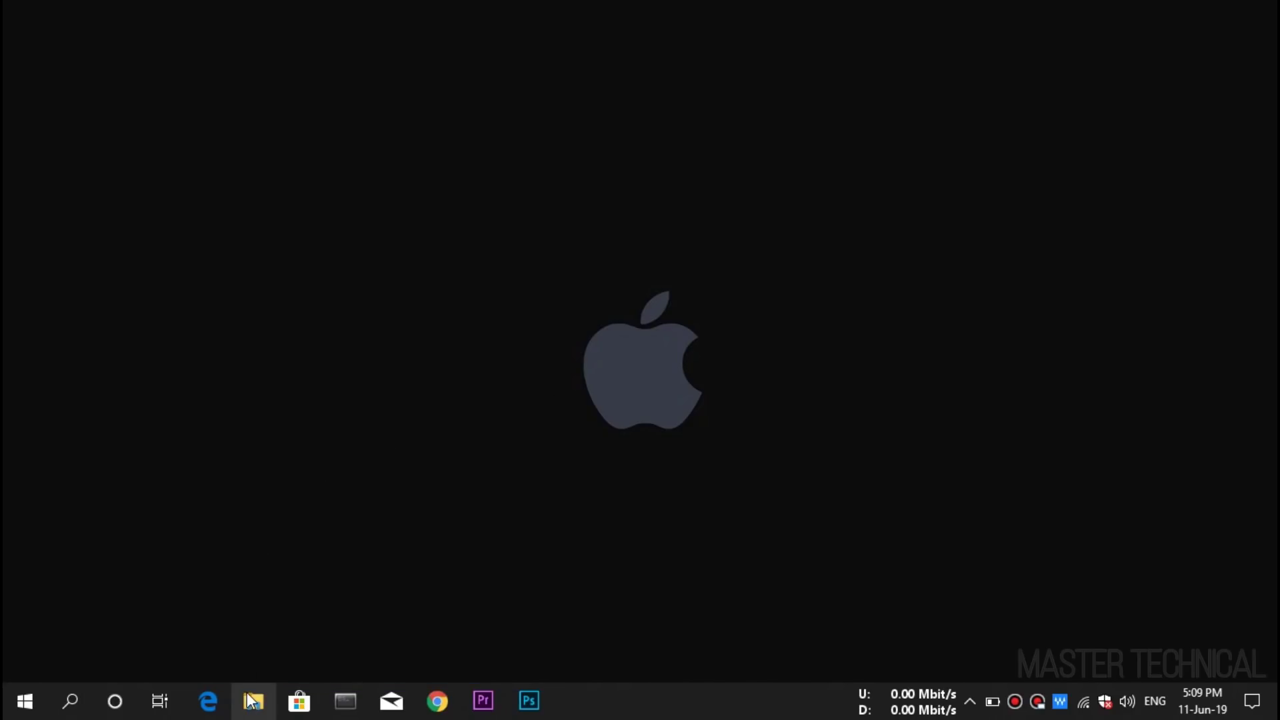
{"action": "left_click", "coordinate": [116, 701]}
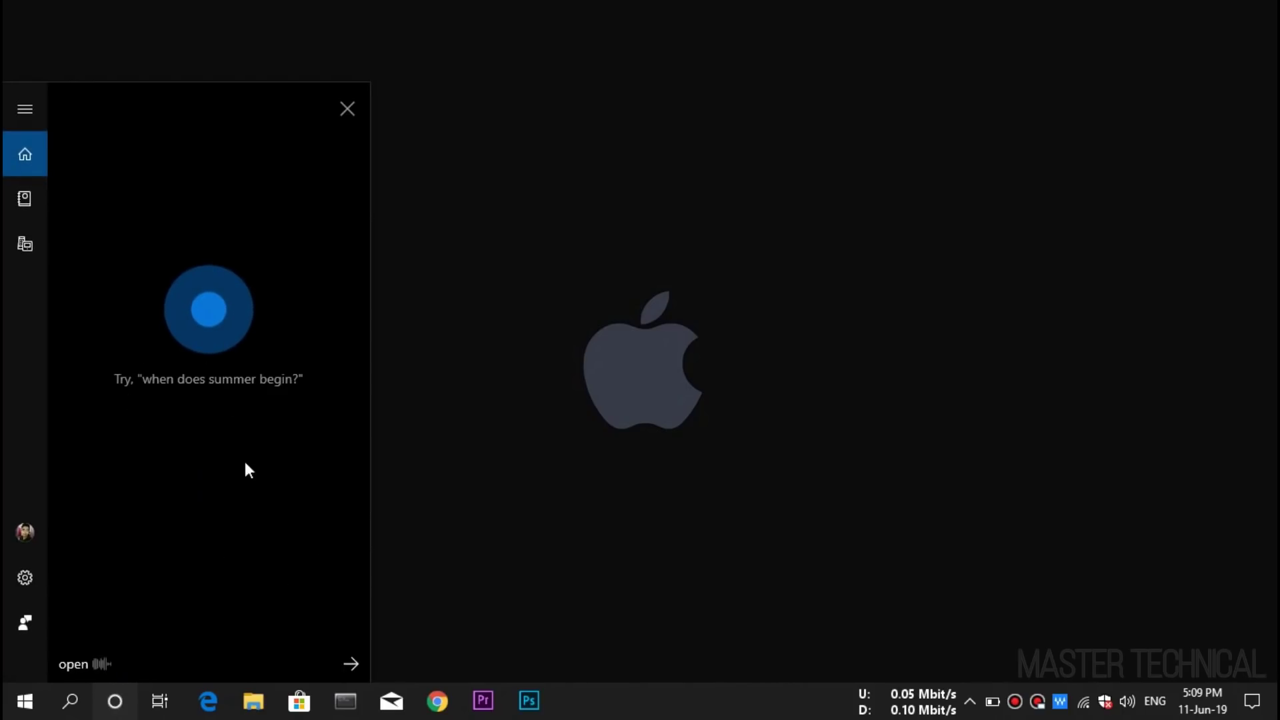
{"action": "left_click", "coordinate": [365, 115]}
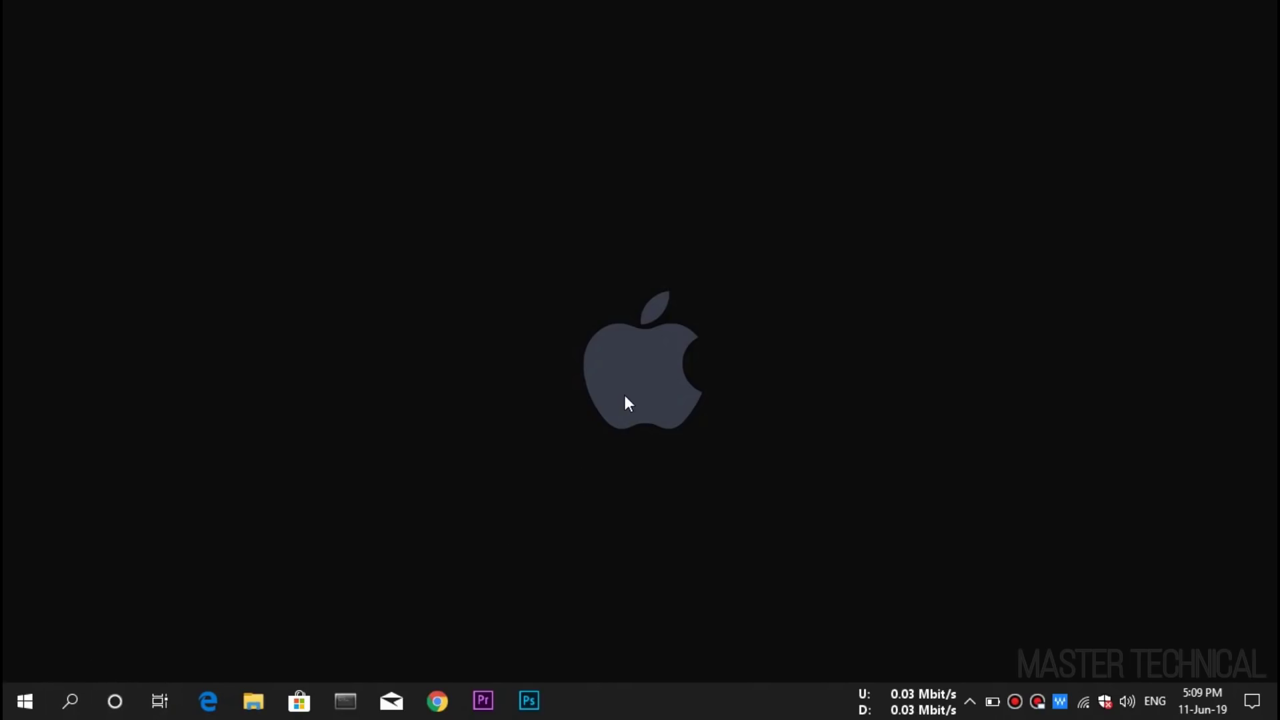
Open the Start menu and view its power options and the account options.
{"action": "key", "text": "super"}
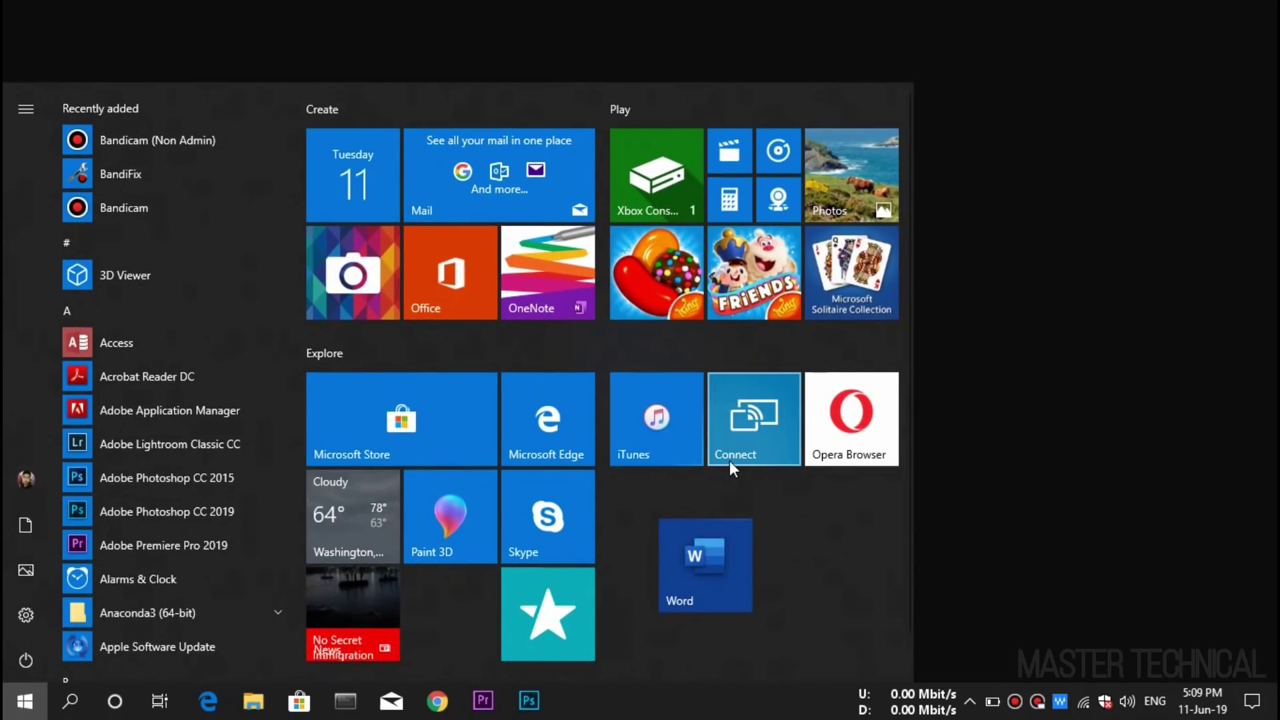
{"action": "left_click", "coordinate": [24, 661]}
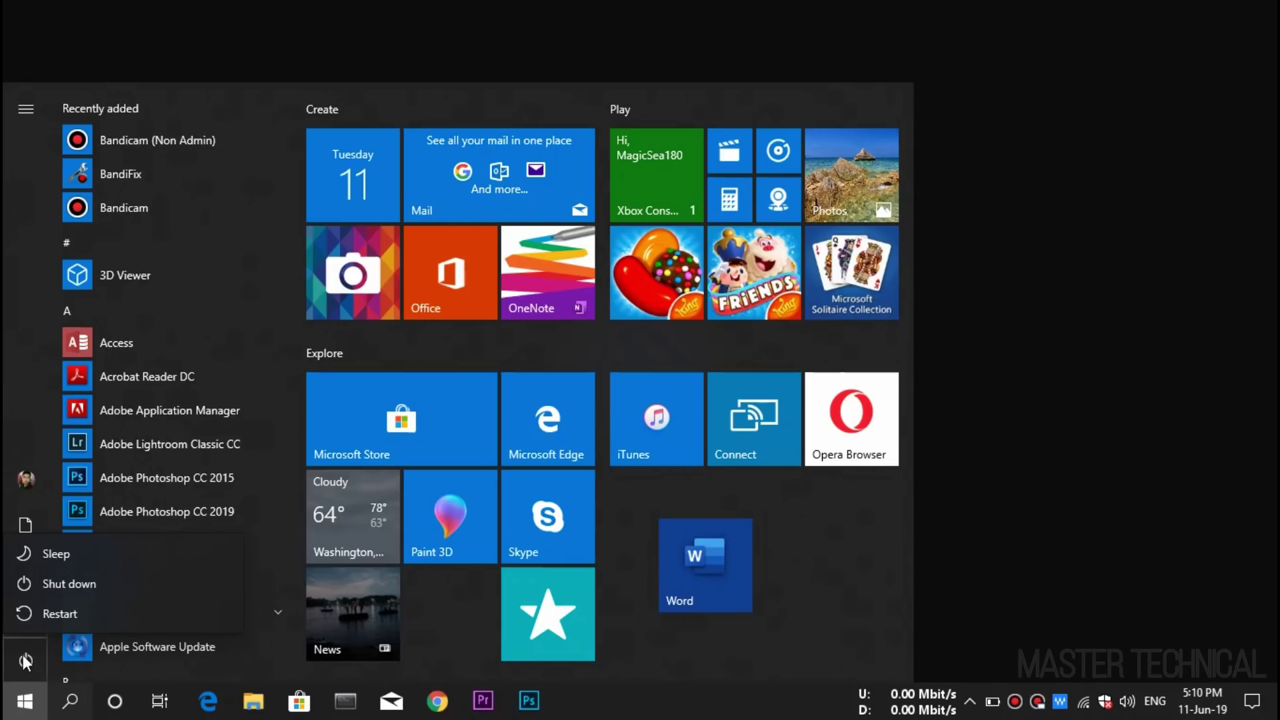
{"action": "left_click", "coordinate": [25, 476]}
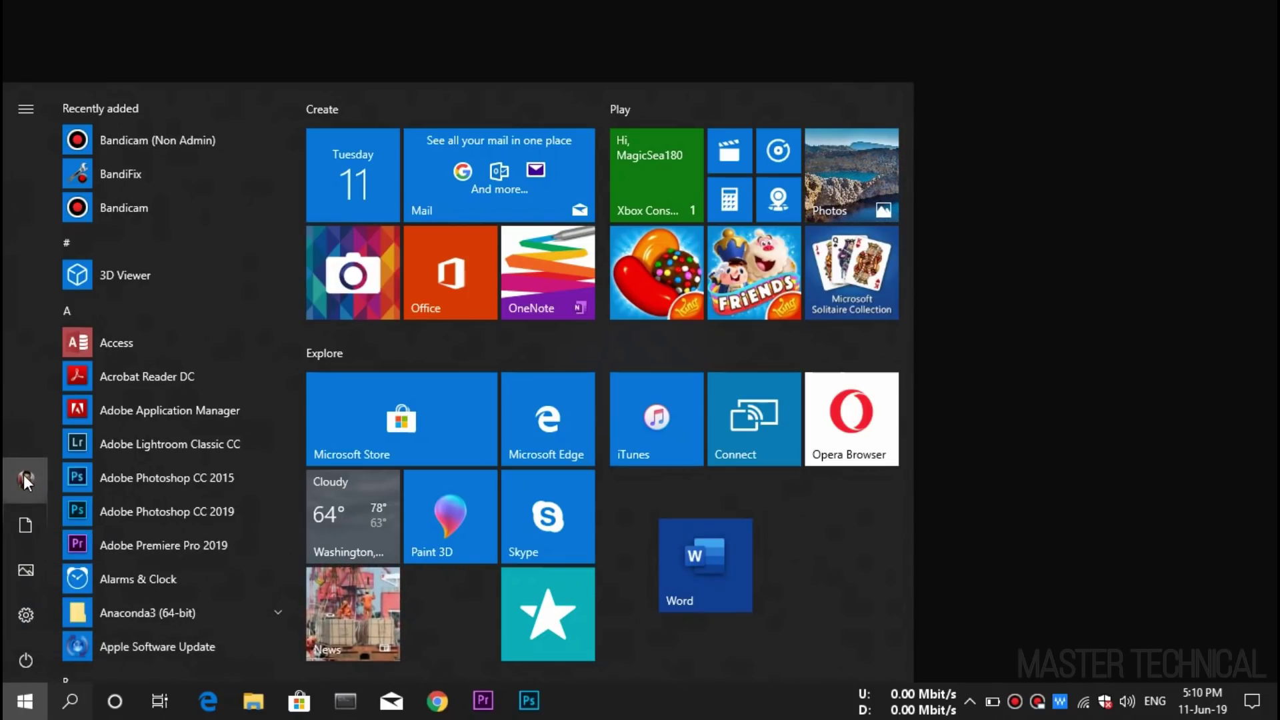
{"action": "left_click", "coordinate": [25, 478]}
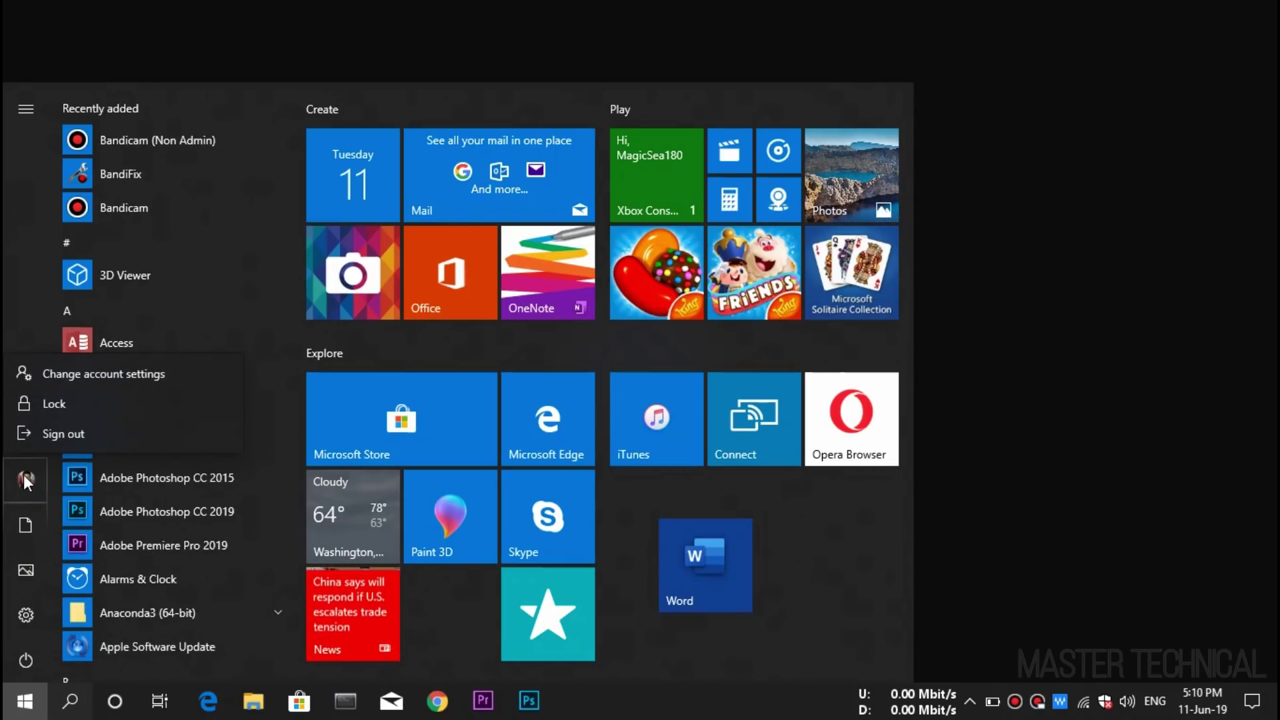
{"action": "key", "text": "Escape"}
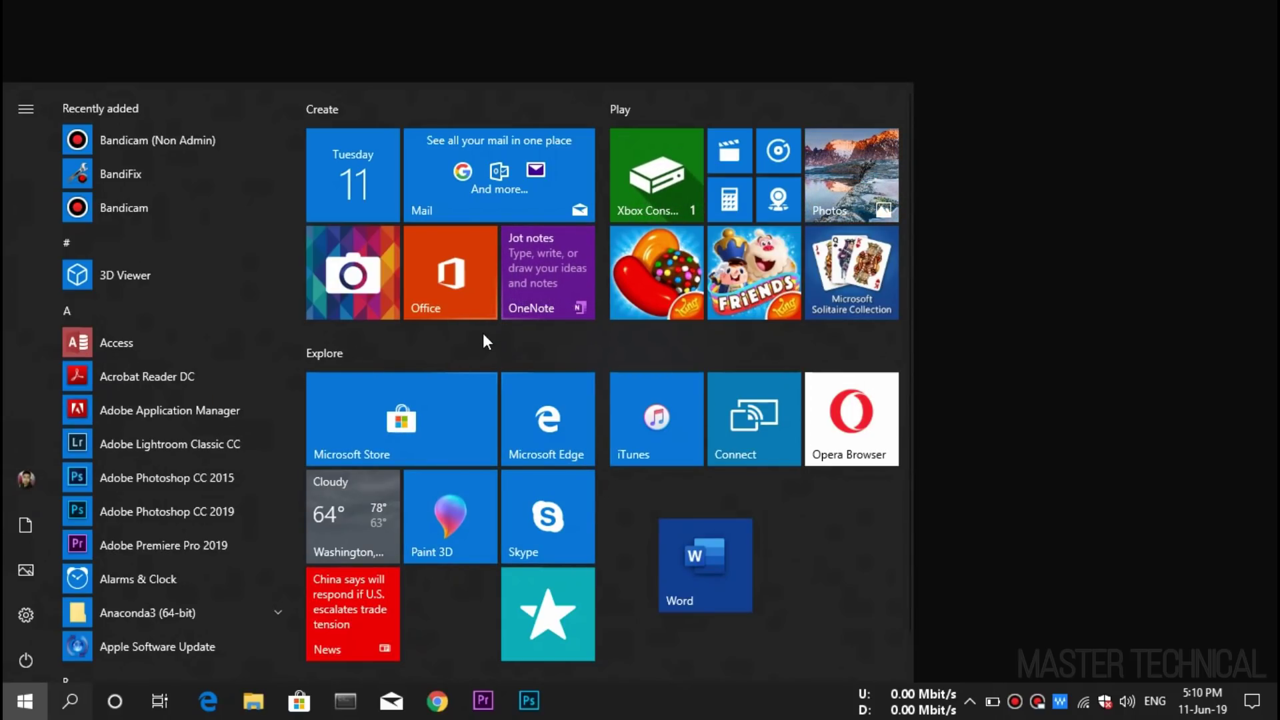
View the options for the Microsoft Edge tile and for the Explore and Create tile groups, and close the Start menu.
{"action": "right_click", "coordinate": [559, 415]}
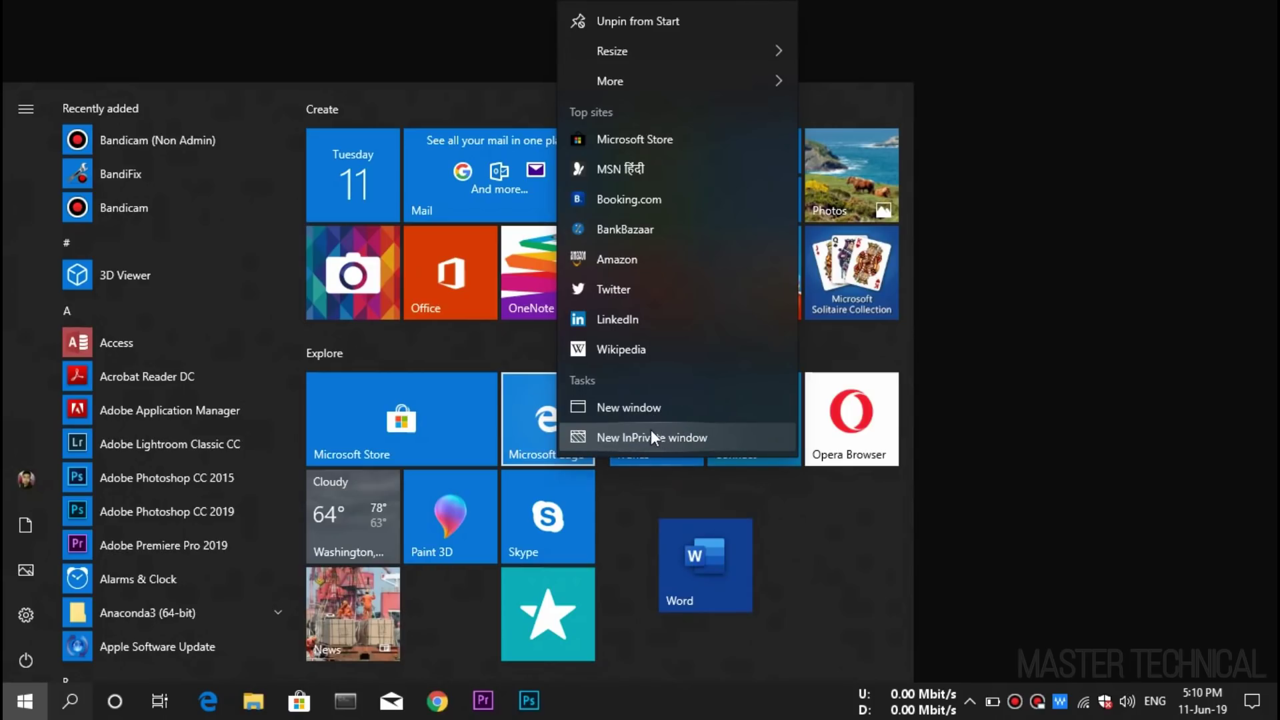
{"action": "left_click", "coordinate": [455, 331]}
{"action": "right_click", "coordinate": [391, 360]}
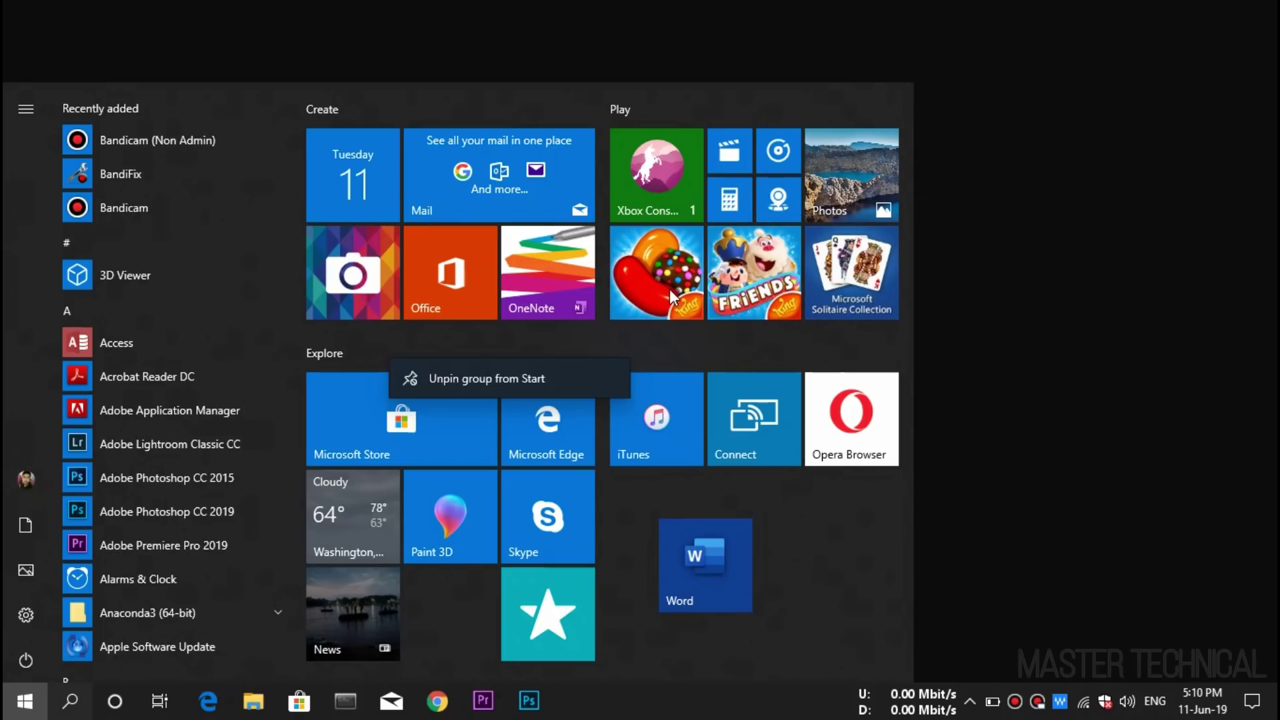
{"action": "right_click", "coordinate": [390, 115]}
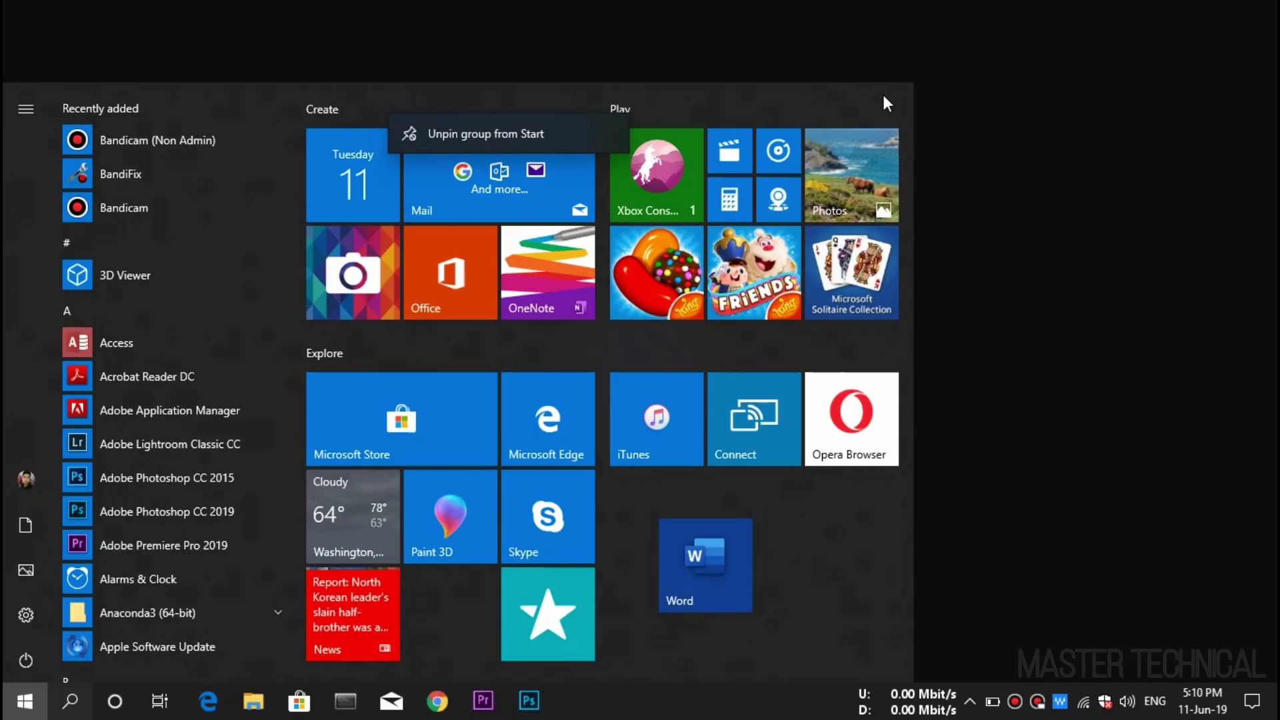
{"action": "left_click", "coordinate": [954, 152]}
{"action": "left_click", "coordinate": [994, 170]}
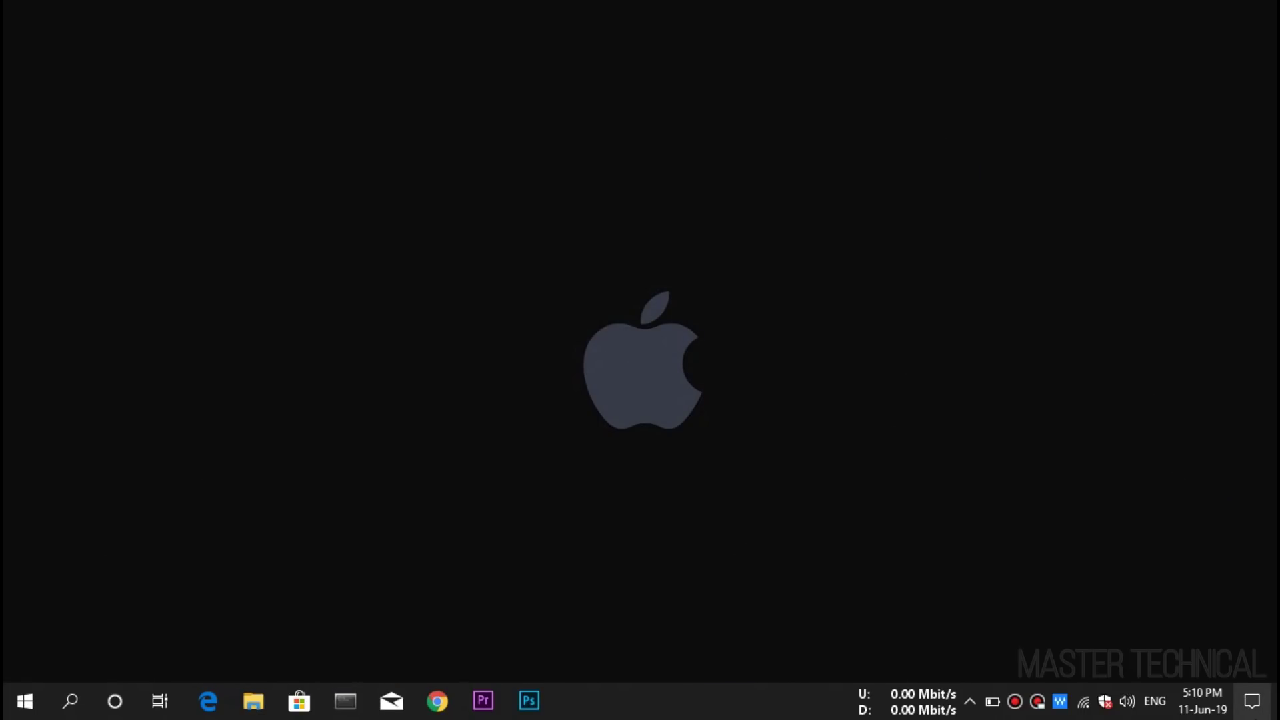
Open the action center and try its brightness slider, lowering the brightness slightly and returning it to maximum.
{"action": "left_click", "coordinate": [1262, 708]}
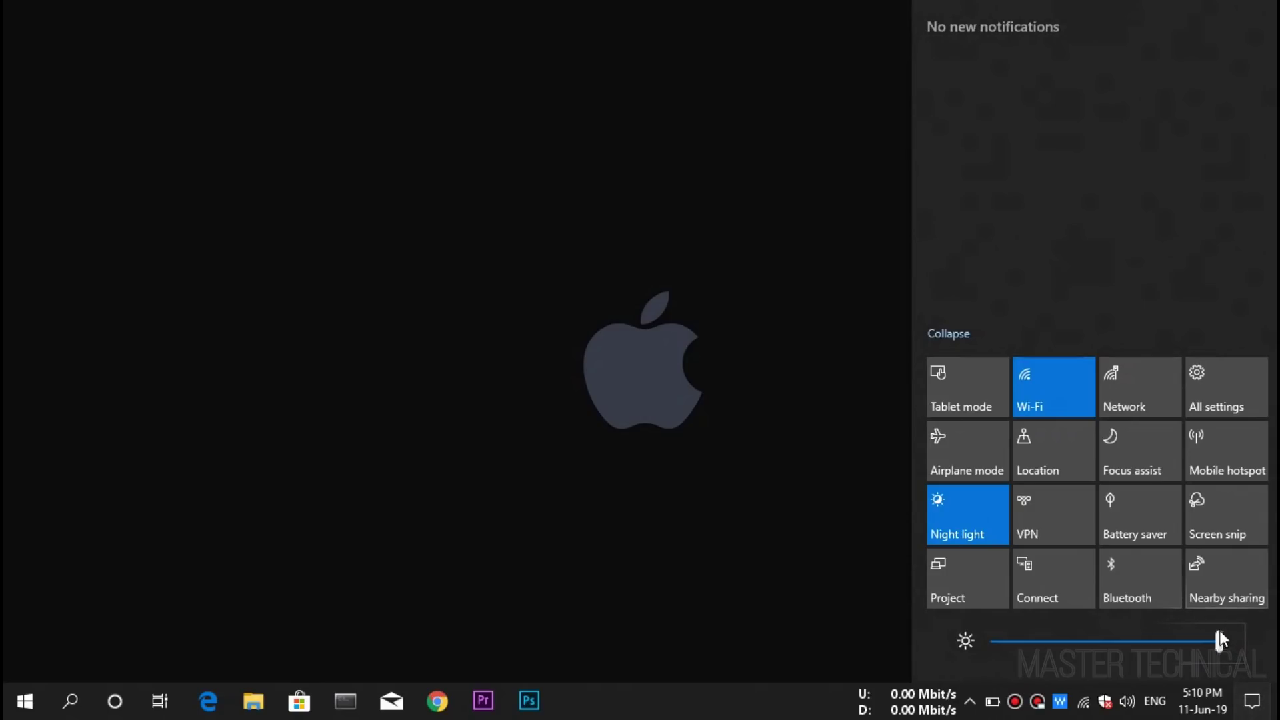
{"action": "mouse_move", "coordinate": [1215, 645]}
{"action": "left_mouse_down"}
{"action": "mouse_move", "coordinate": [1023, 647]}
{"action": "mouse_move", "coordinate": [1140, 654]}
{"action": "mouse_move", "coordinate": [1043, 645]}
{"action": "mouse_move", "coordinate": [1204, 641]}
{"action": "left_mouse_up"}
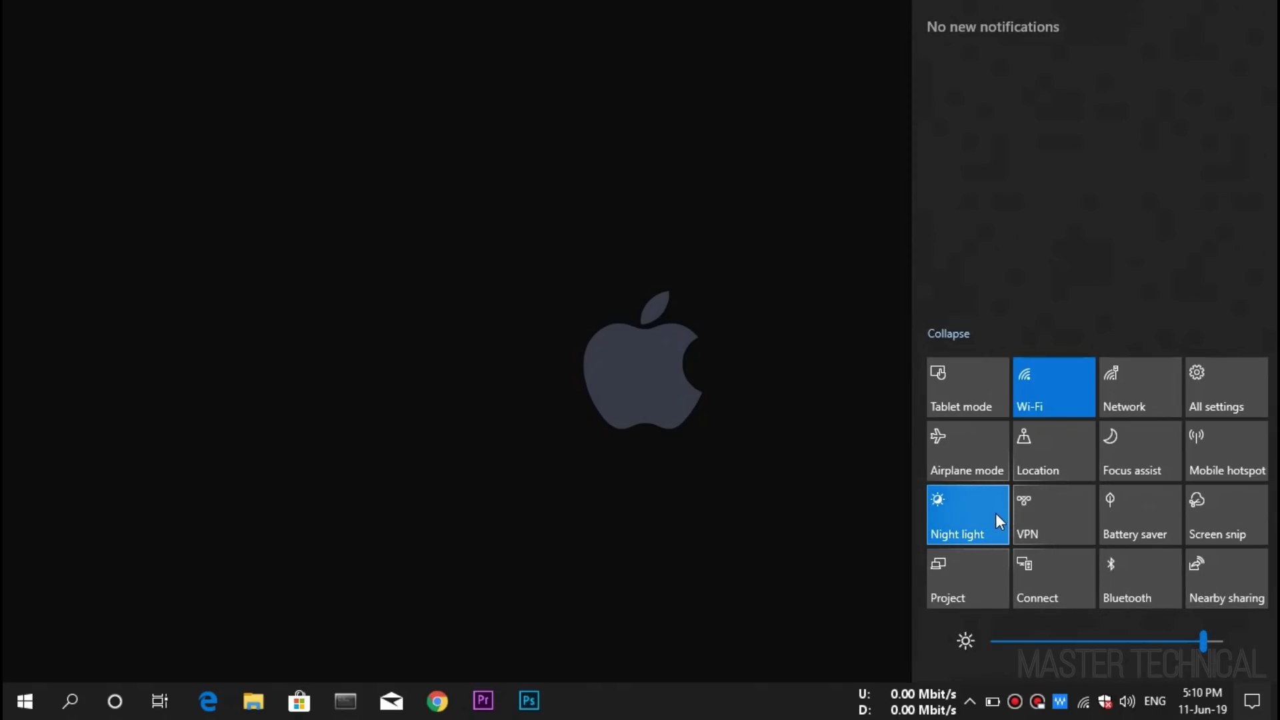
{"action": "mouse_move", "coordinate": [1203, 645]}
{"action": "left_mouse_down"}
{"action": "mouse_move", "coordinate": [1041, 644]}
{"action": "mouse_move", "coordinate": [1146, 667]}
{"action": "mouse_move", "coordinate": [1197, 655]}
{"action": "mouse_move", "coordinate": [1167, 670]}
{"action": "mouse_move", "coordinate": [1222, 661]}
{"action": "left_mouse_up"}
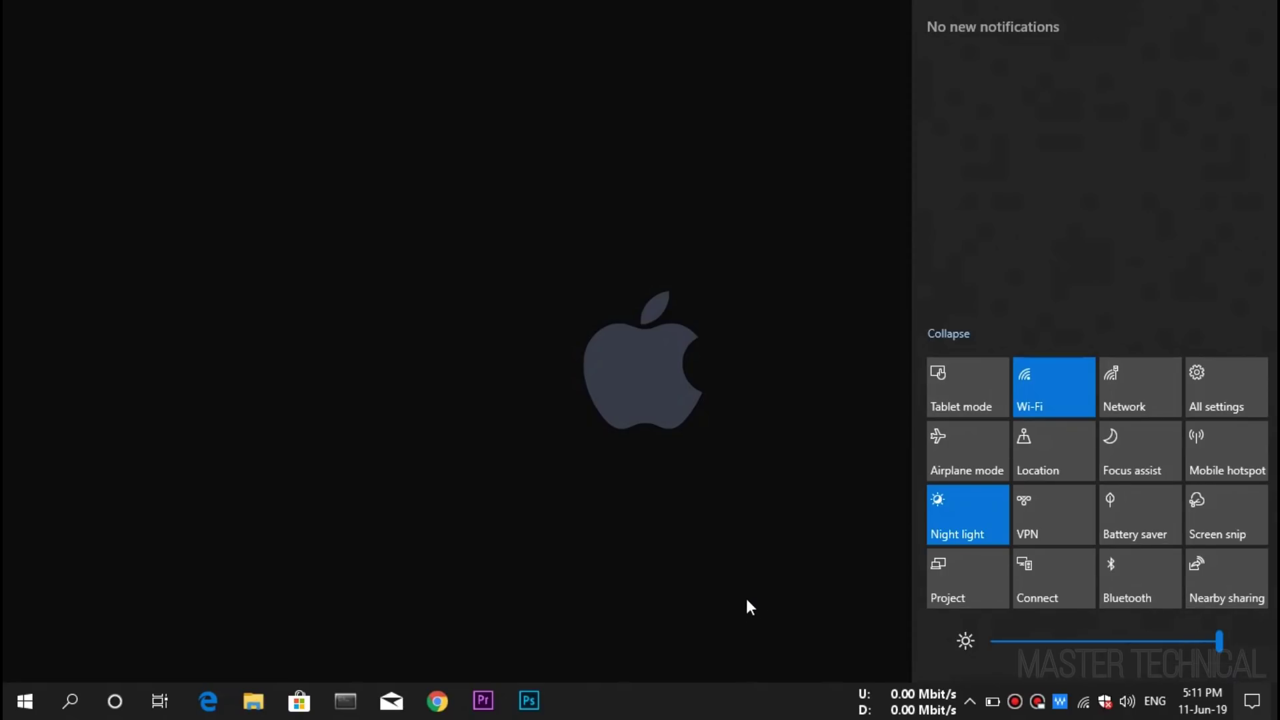
{"action": "mouse_move", "coordinate": [1219, 641]}
{"action": "left_mouse_down"}
{"action": "mouse_move", "coordinate": [1107, 651]}
{"action": "mouse_move", "coordinate": [1230, 658]}
{"action": "left_mouse_up"}
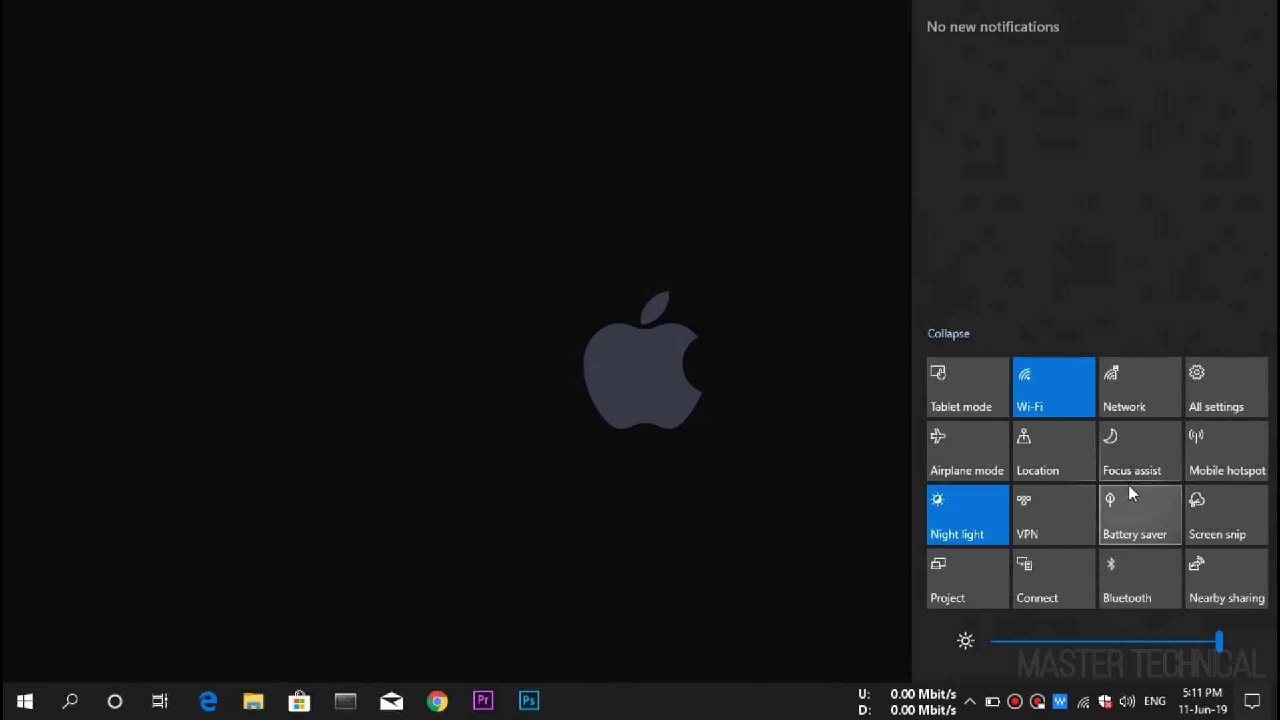
Open the edit mode of the action center's quick actions and finish it without changing any tile.
{"action": "mouse_move", "coordinate": [1251, 626]}
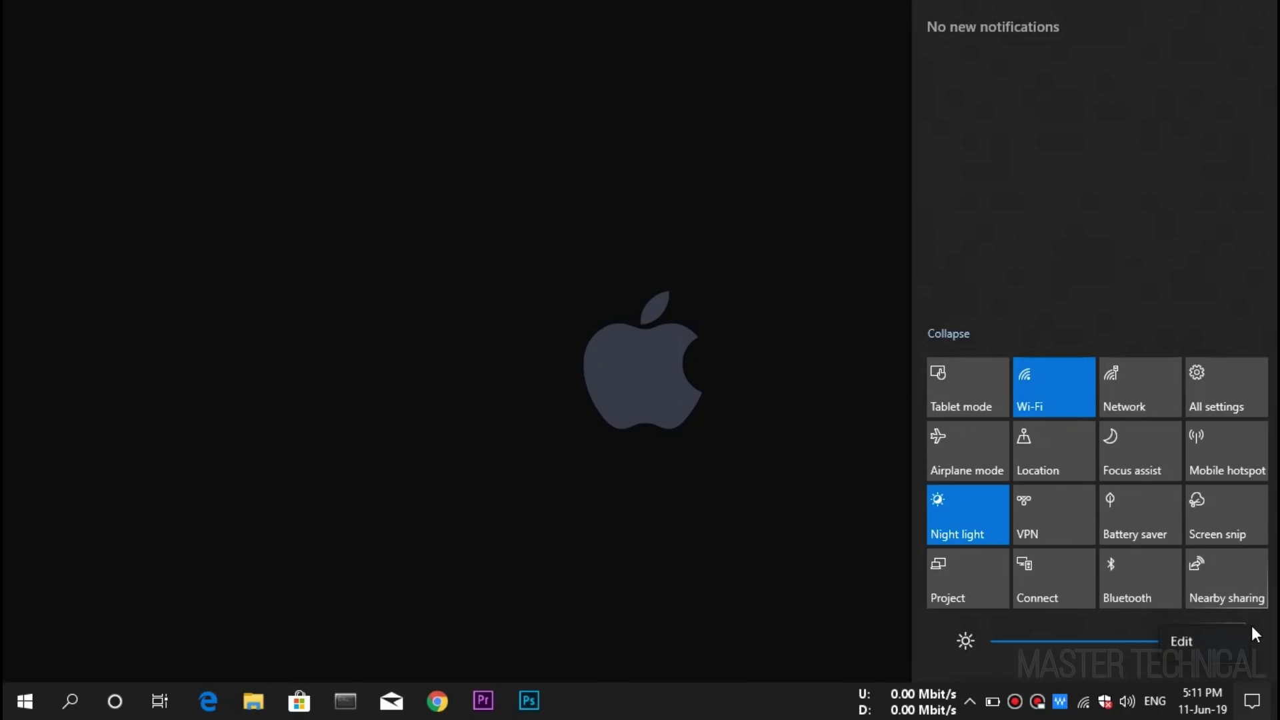
{"action": "left_click", "coordinate": [1193, 644]}
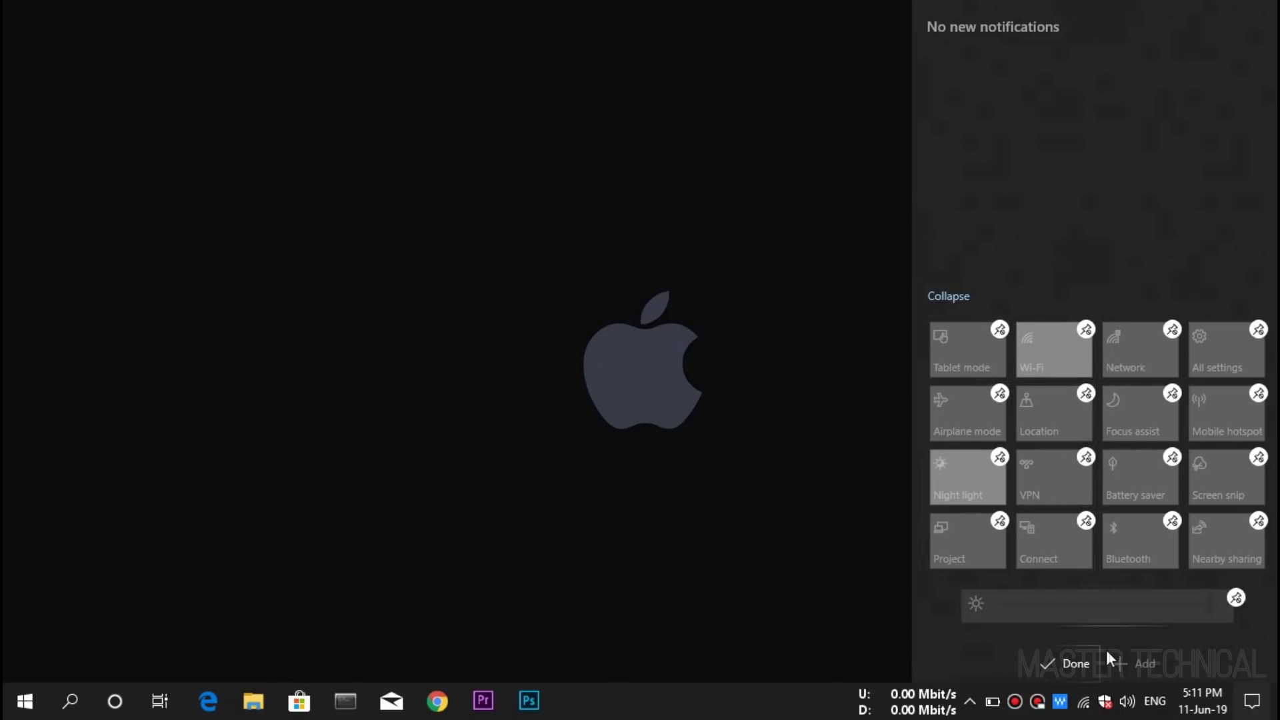
{"action": "left_click", "coordinate": [1086, 660]}
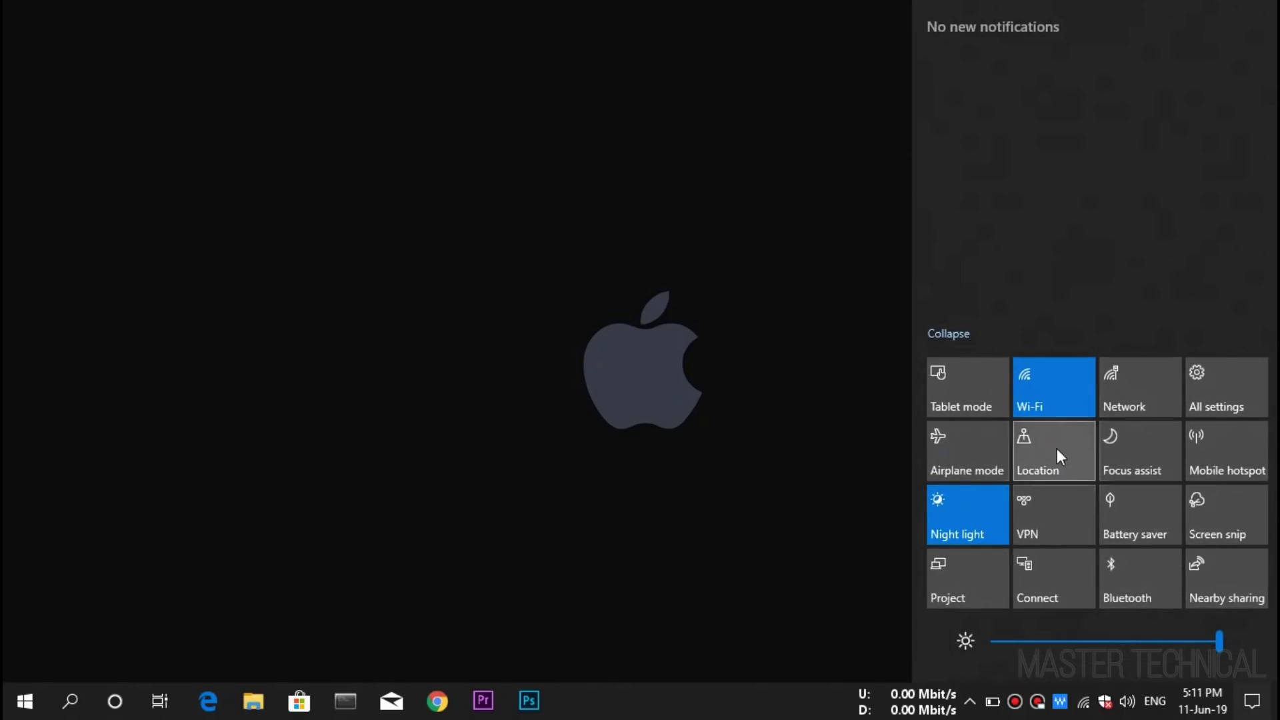
Close the action center with its quick actions collapsed, and refresh the desktop.
{"action": "left_click", "coordinate": [949, 334]}
{"action": "left_click", "coordinate": [744, 478]}
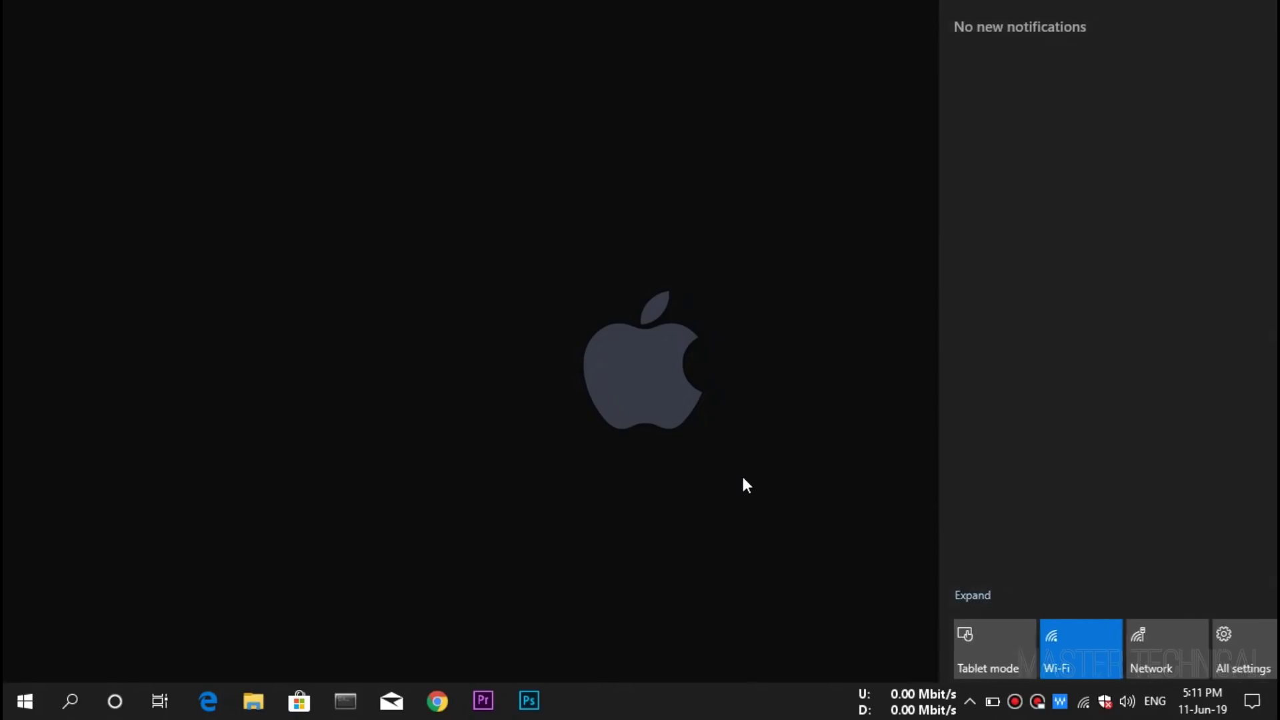
{"action": "right_click", "coordinate": [803, 295]}
{"action": "left_click", "coordinate": [841, 358]}
{"action": "right_click", "coordinate": [841, 358]}
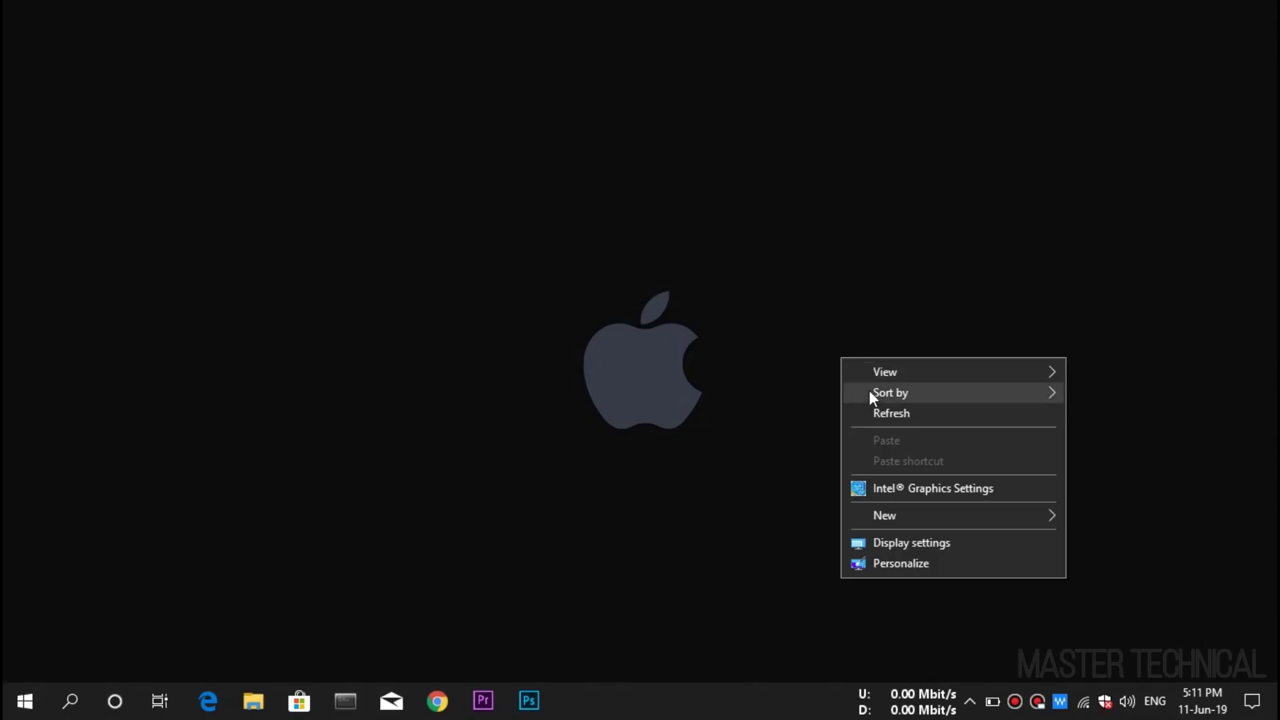
{"action": "left_click", "coordinate": [887, 414]}
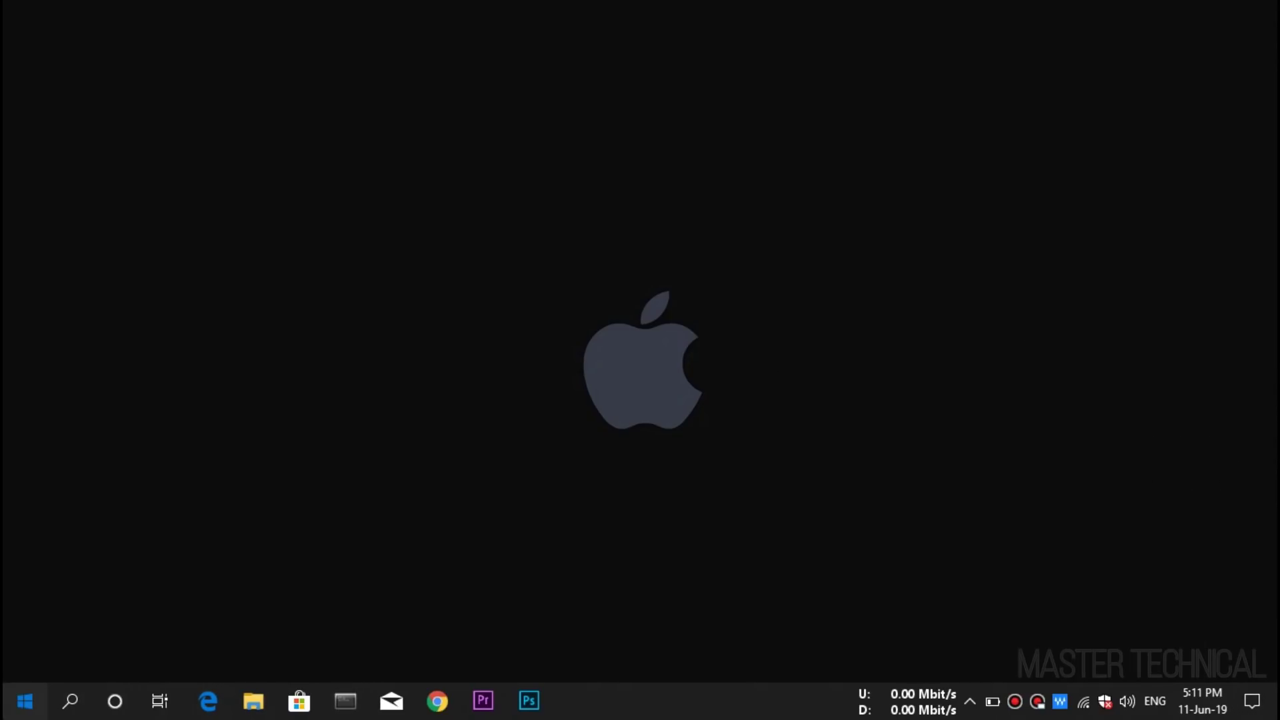
Open the Personalization category of Windows Settings and look over the Background page.
{"action": "left_click", "coordinate": [25, 701]}
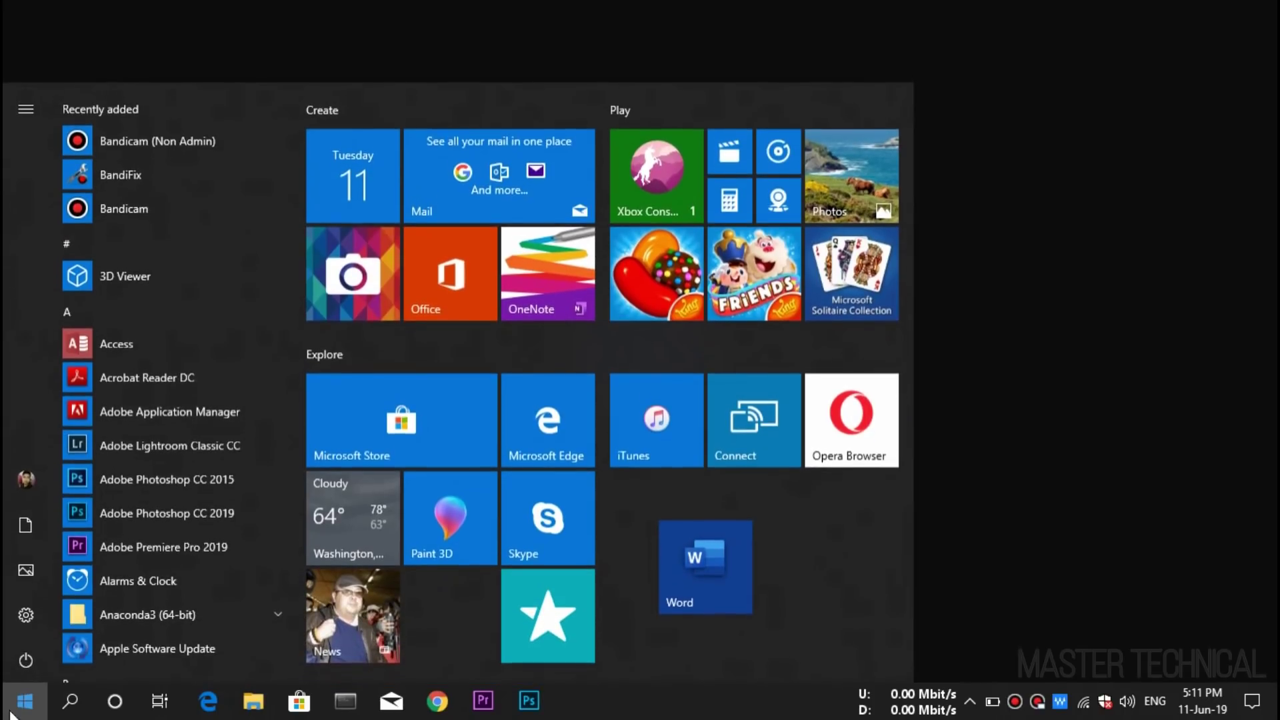
{"action": "left_click", "coordinate": [26, 611]}
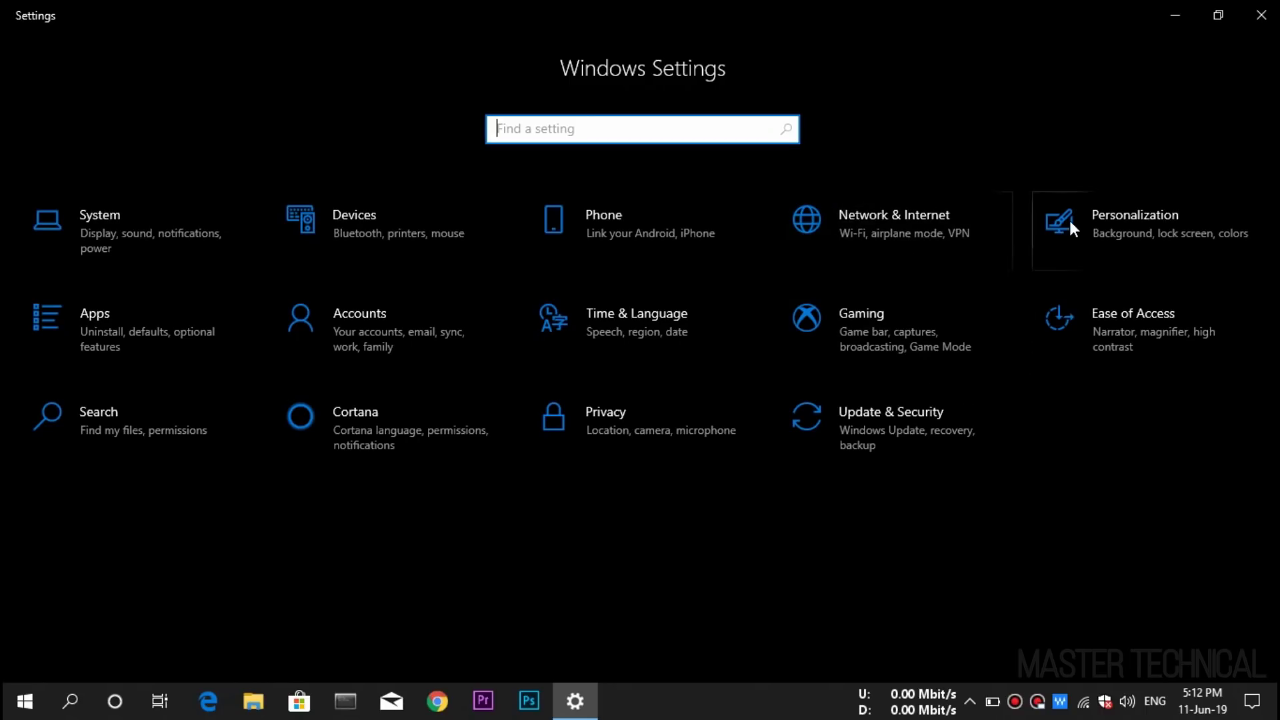
{"action": "left_click", "coordinate": [1102, 222]}
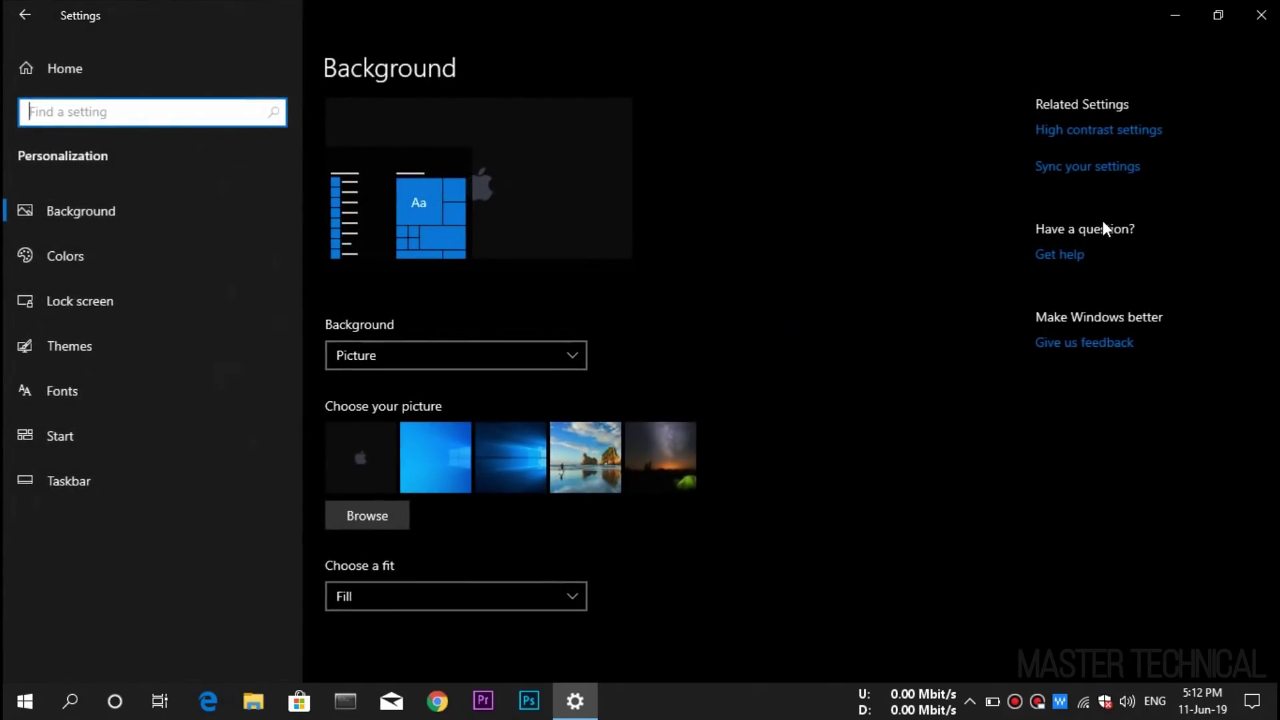
{"action": "left_click", "coordinate": [91, 565]}
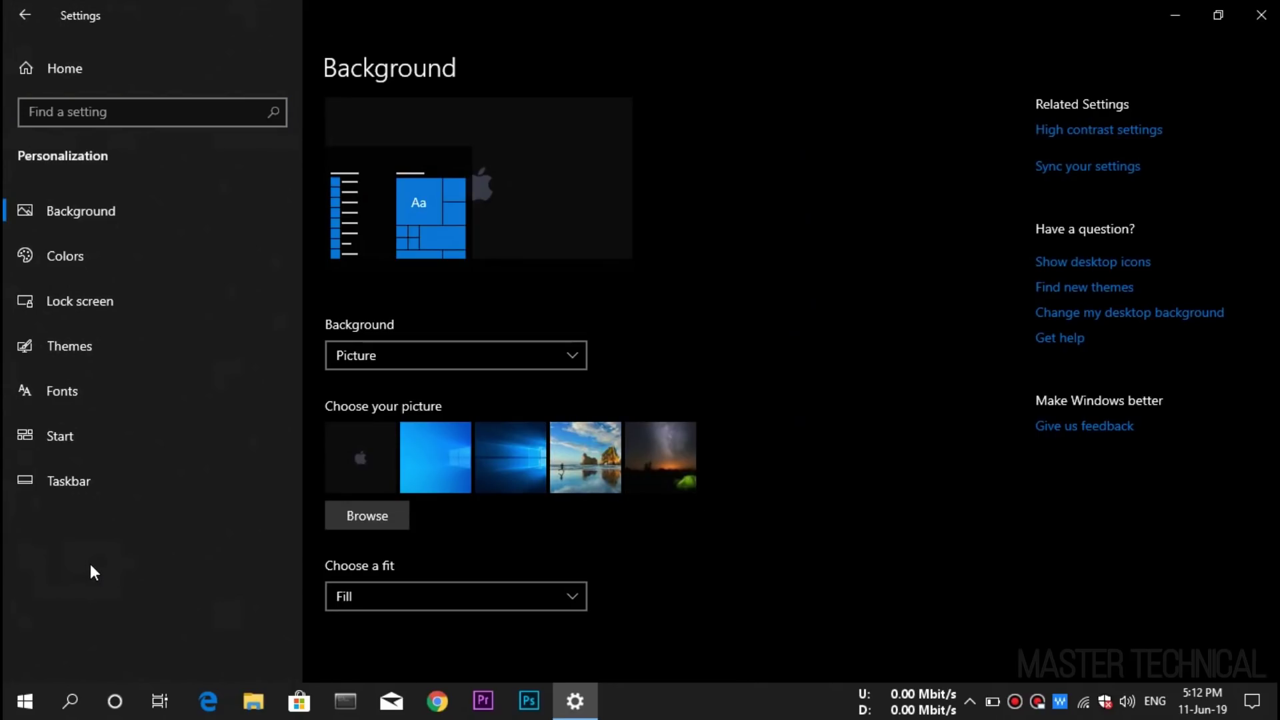
{"action": "scroll", "coordinate": [507, 260], "scroll_direction": "down", "scroll_amount": 1}
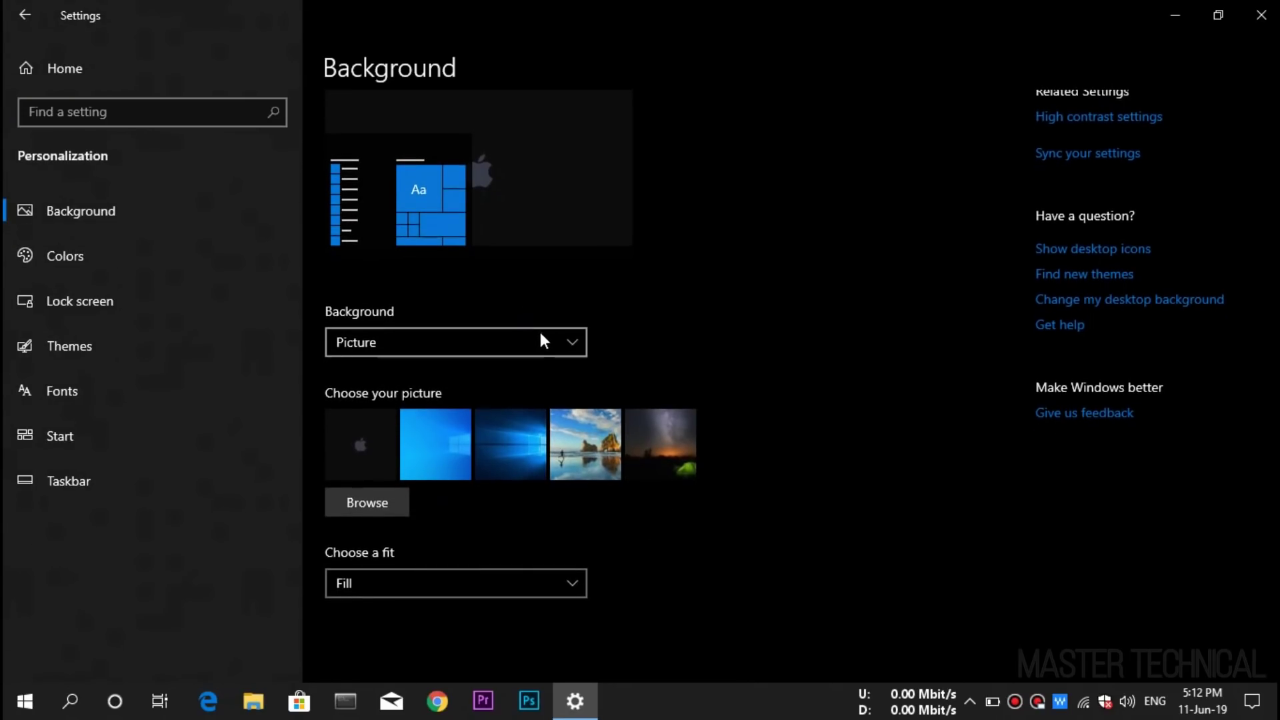
Open the Colors page and set the color mode to Light.
{"action": "left_click", "coordinate": [87, 263]}
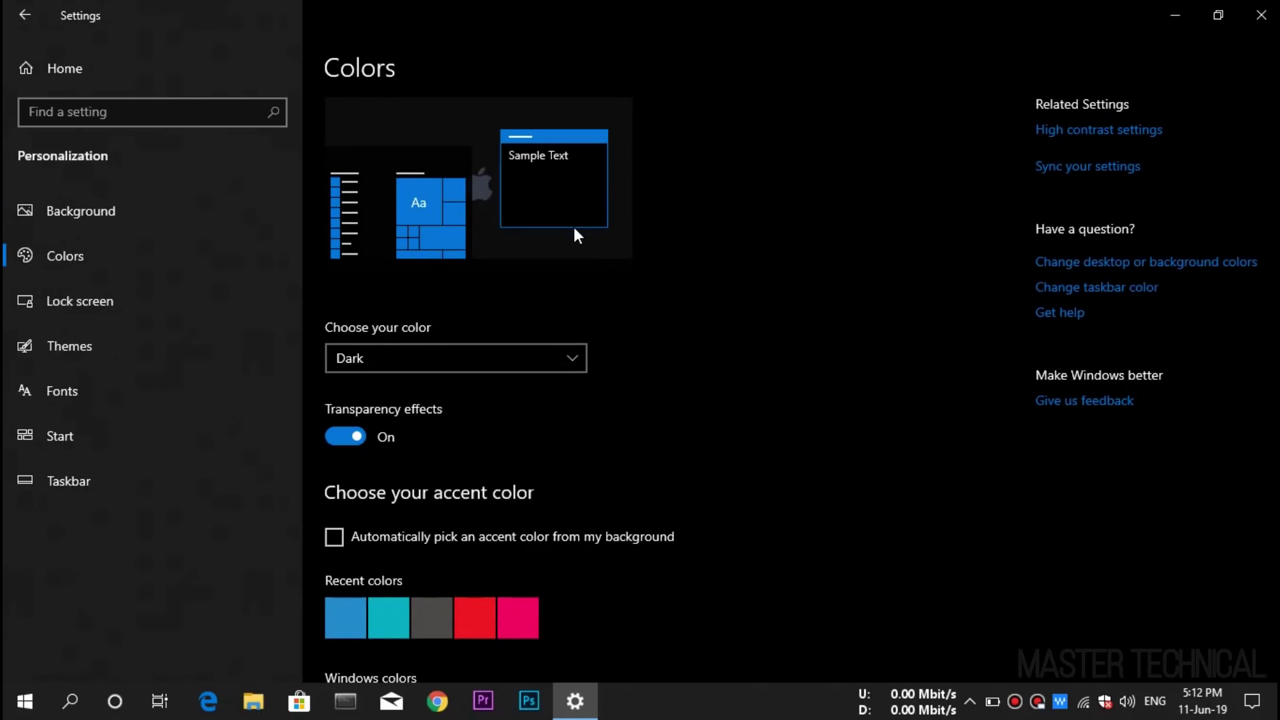
{"action": "left_click", "coordinate": [393, 360]}
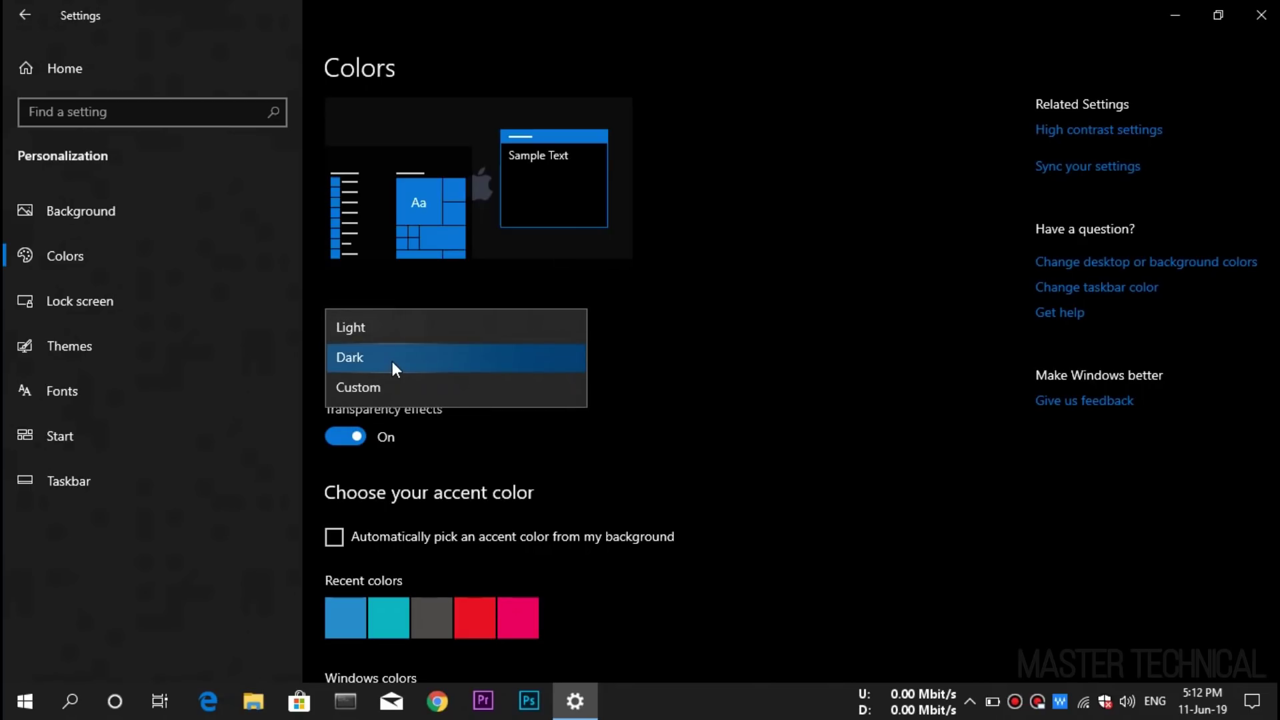
{"action": "left_click", "coordinate": [372, 326]}
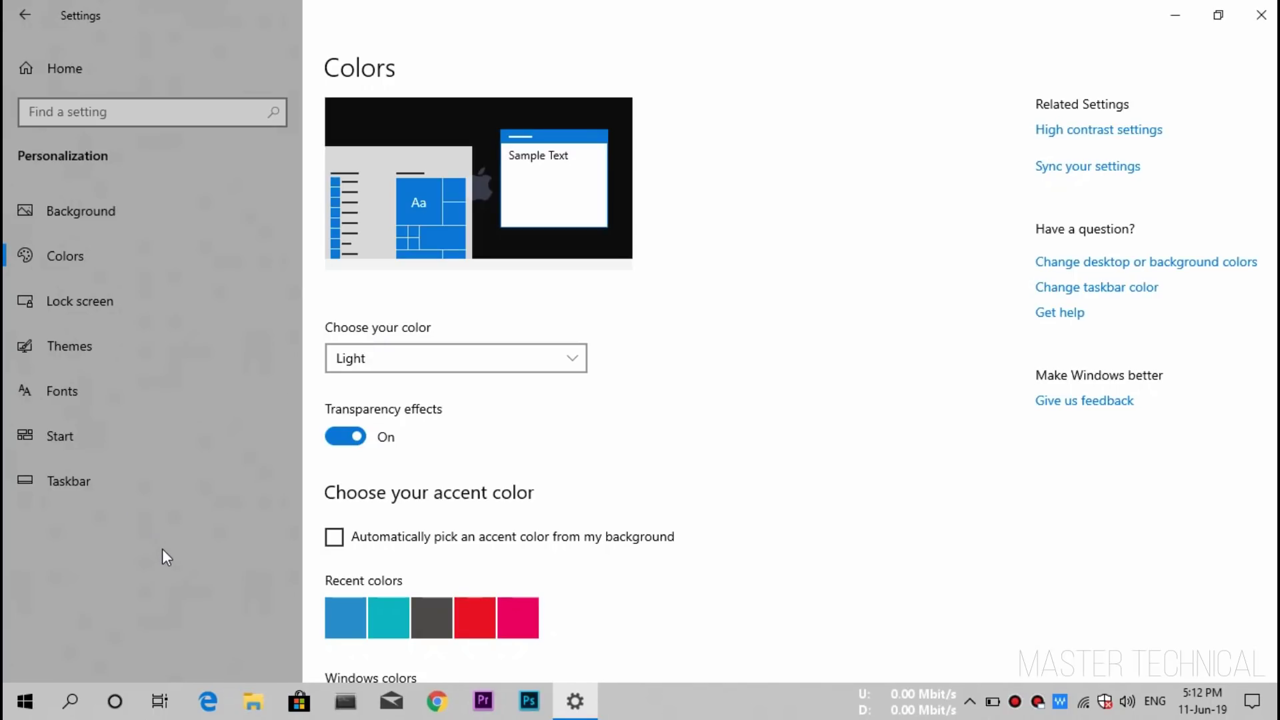
Minimize Settings and view the taskbar and Start menu in the light color mode, closing the menu again.
{"action": "left_click", "coordinate": [1176, 15]}
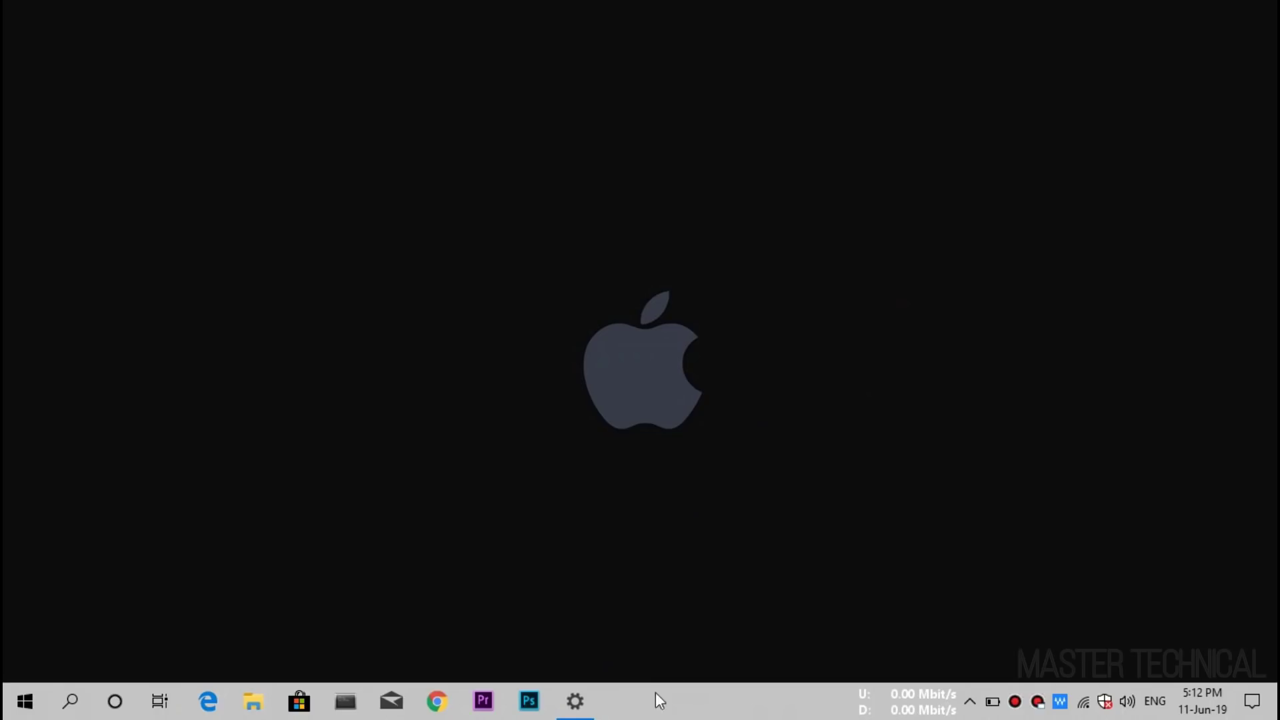
{"action": "left_click", "coordinate": [25, 700]}
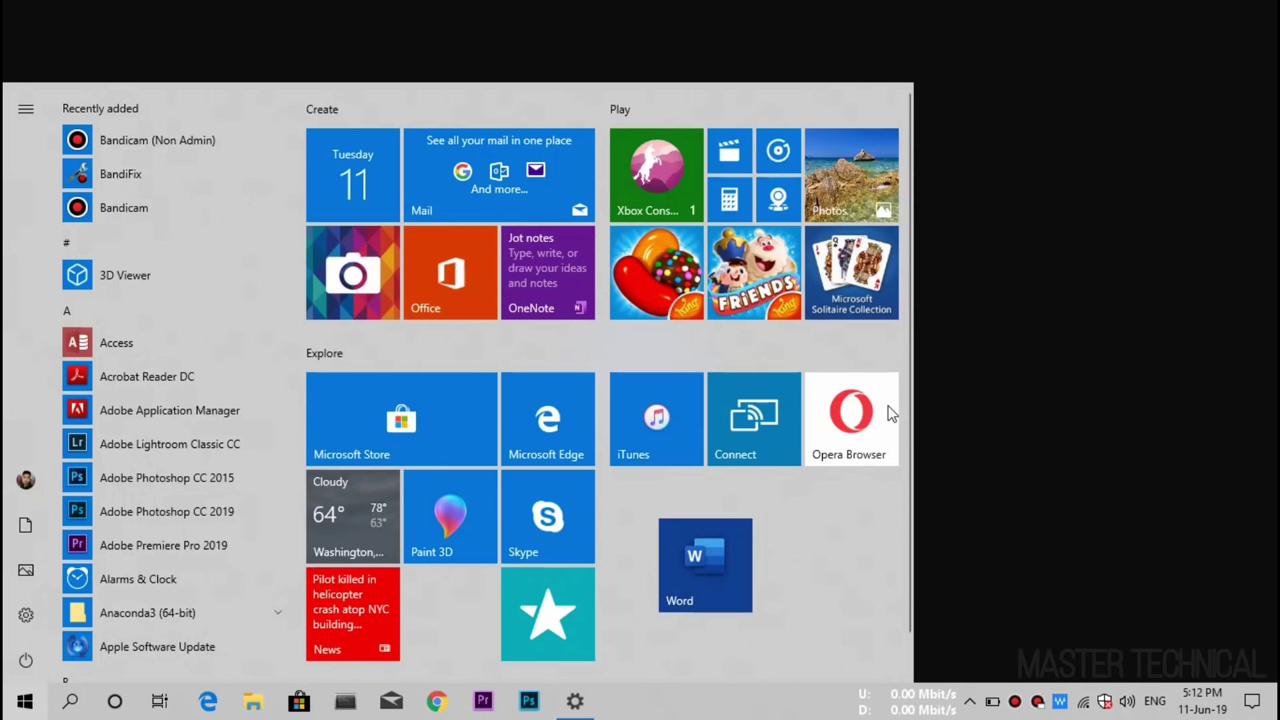
{"action": "left_click", "coordinate": [1006, 393]}
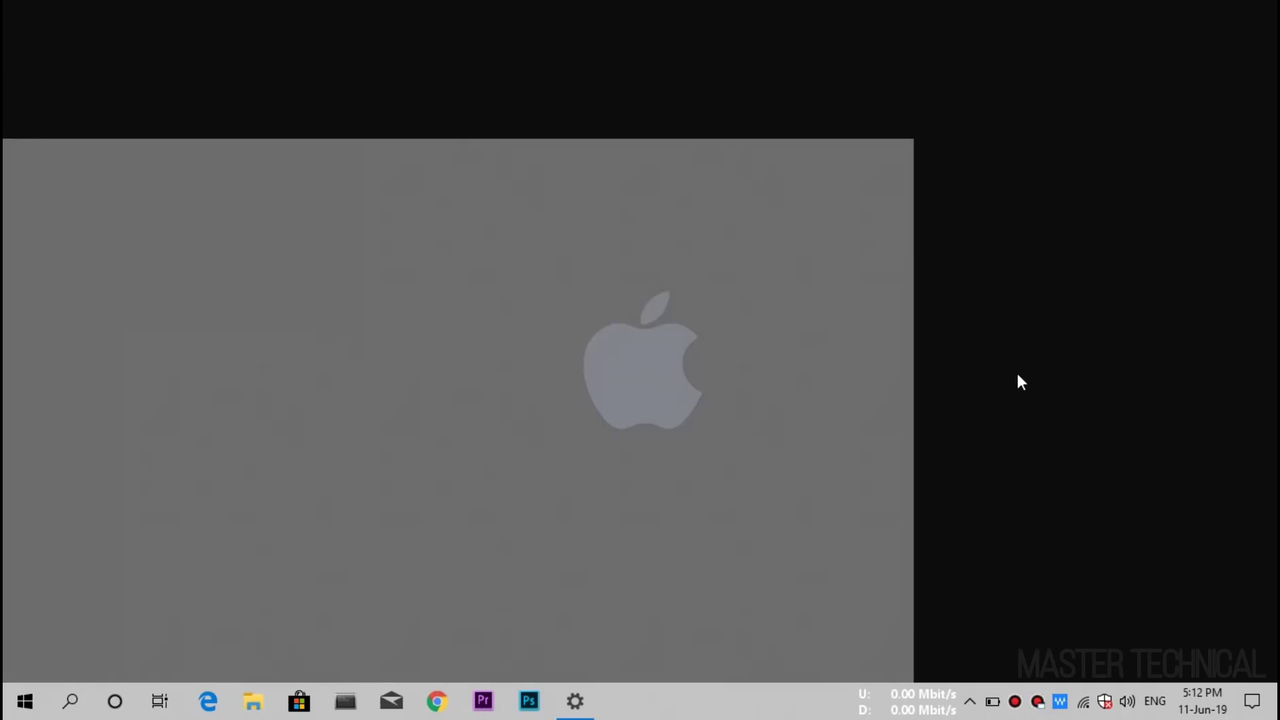
Restore the Settings window, set the color mode to Dark and glance over the accent colors.
{"action": "left_click", "coordinate": [575, 701]}
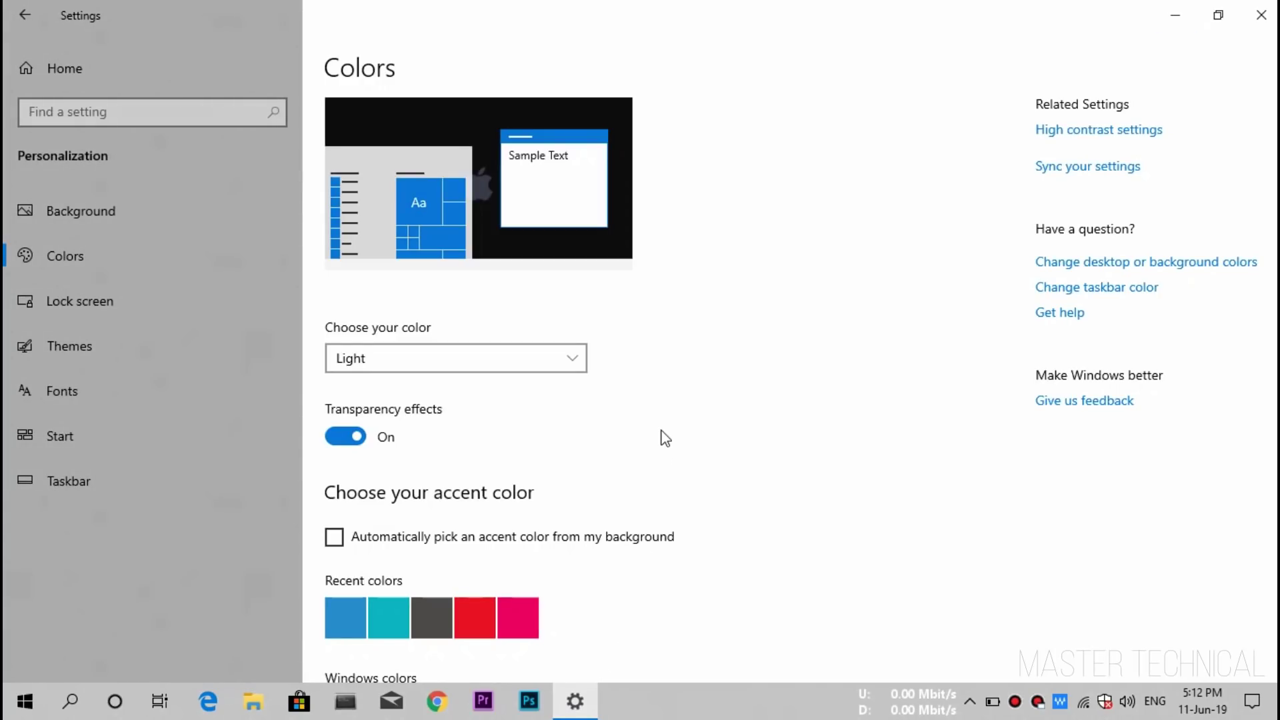
{"action": "left_click", "coordinate": [426, 360]}
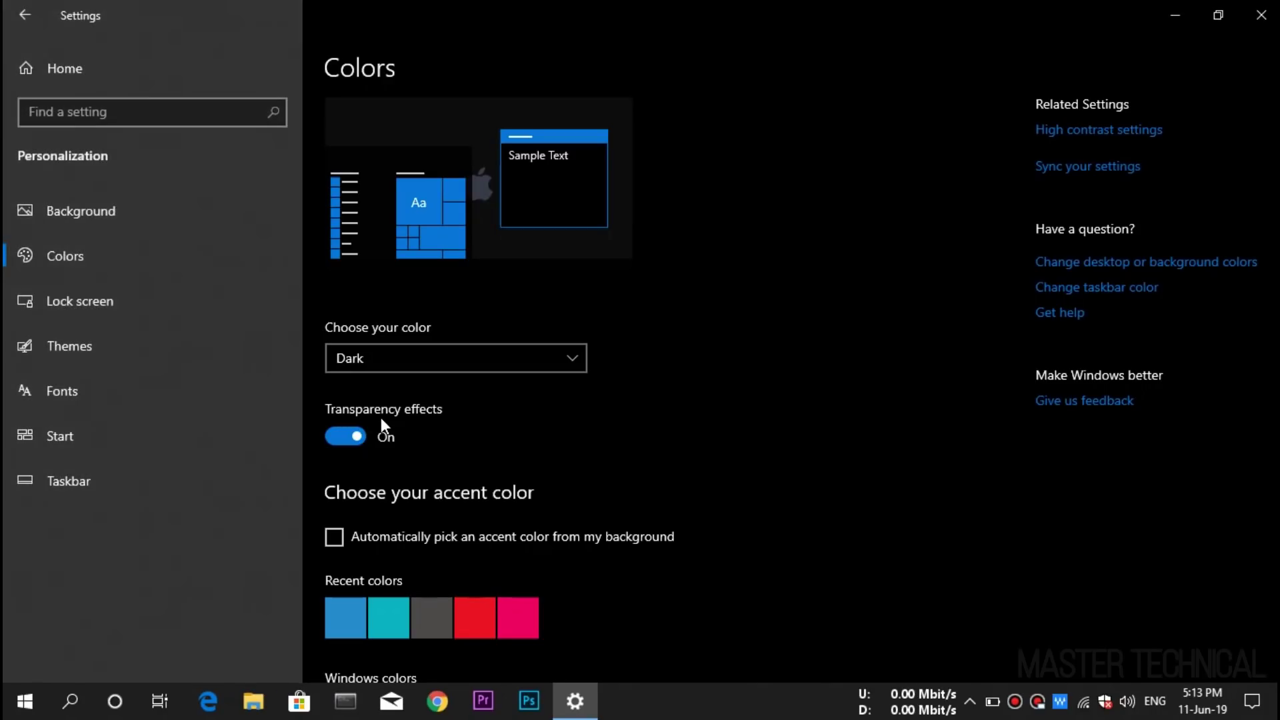
{"action": "scroll", "coordinate": [578, 459], "scroll_direction": "down", "scroll_amount": 2}
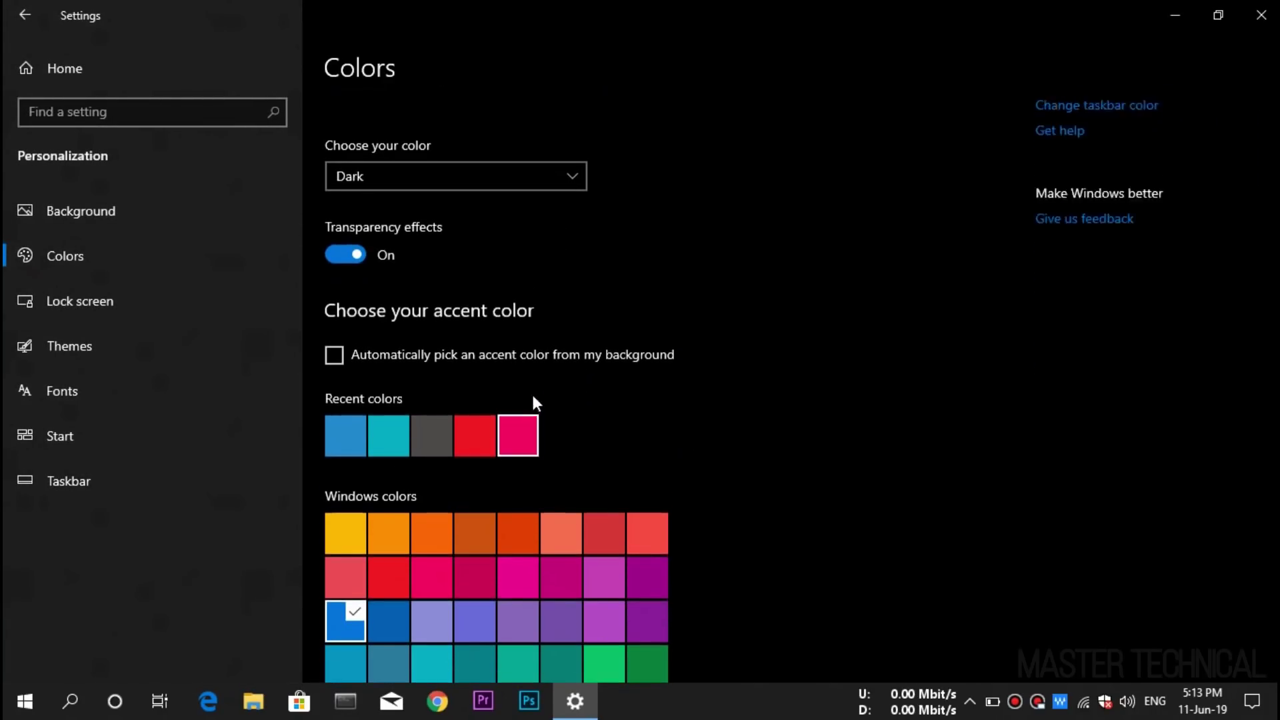
{"action": "scroll", "coordinate": [531, 393], "scroll_direction": "up", "scroll_amount": 3}
Set the color mode to Custom and try the Light default Windows mode, returning it to Dark.
{"action": "left_click", "coordinate": [430, 368]}
{"action": "left_click", "coordinate": [371, 390]}
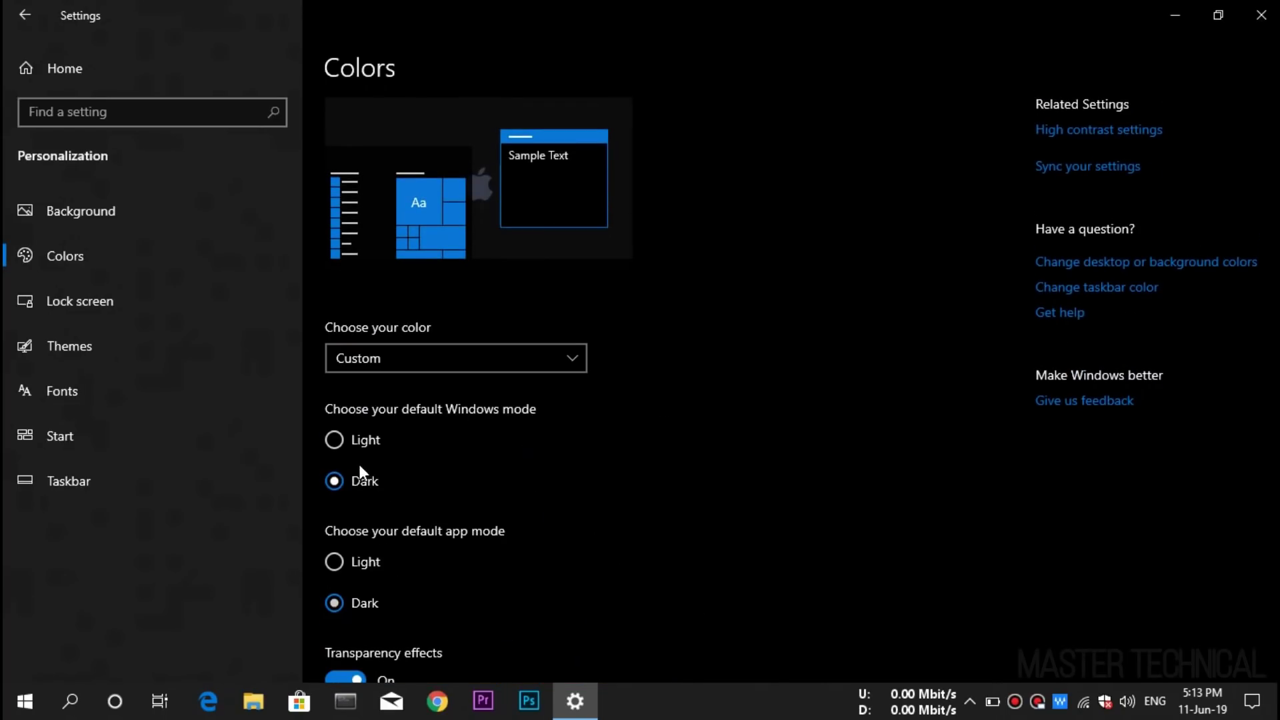
{"action": "left_click", "coordinate": [334, 438]}
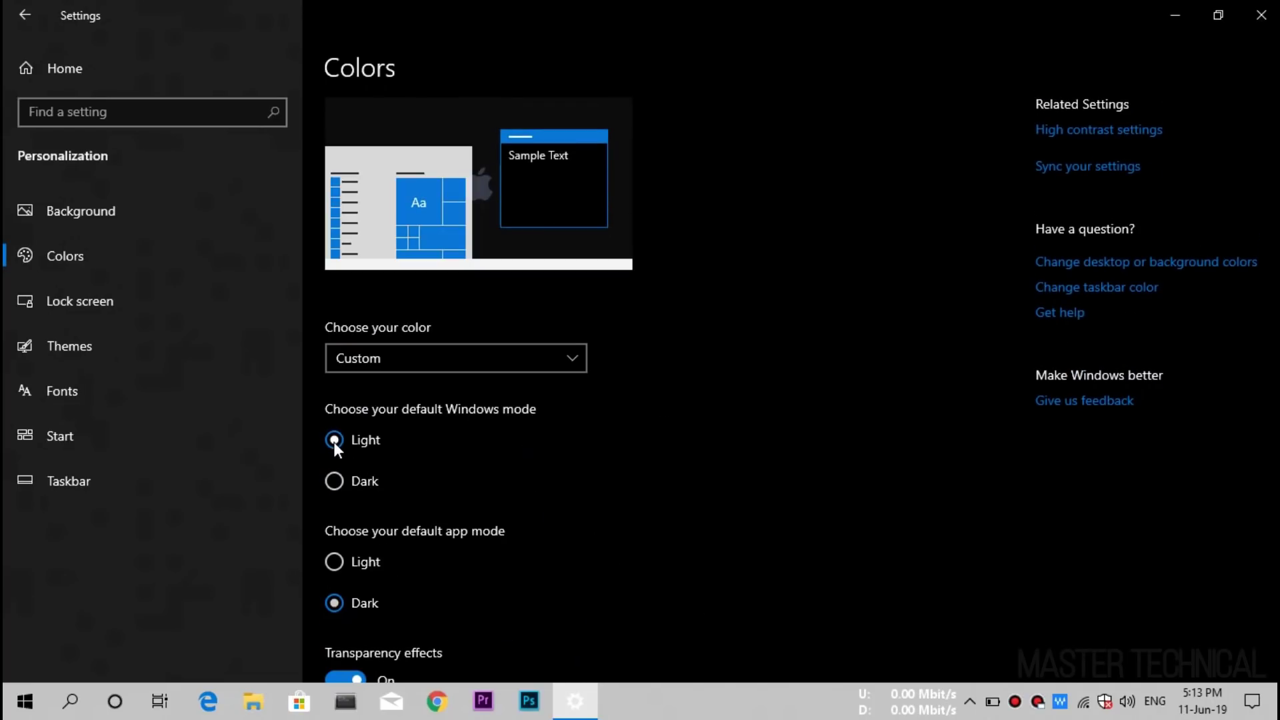
{"action": "left_click", "coordinate": [334, 481]}
Set the default app mode to Light, and turn the transparency effects off and on again.
{"action": "scroll", "coordinate": [418, 534], "scroll_direction": "down", "scroll_amount": 2}
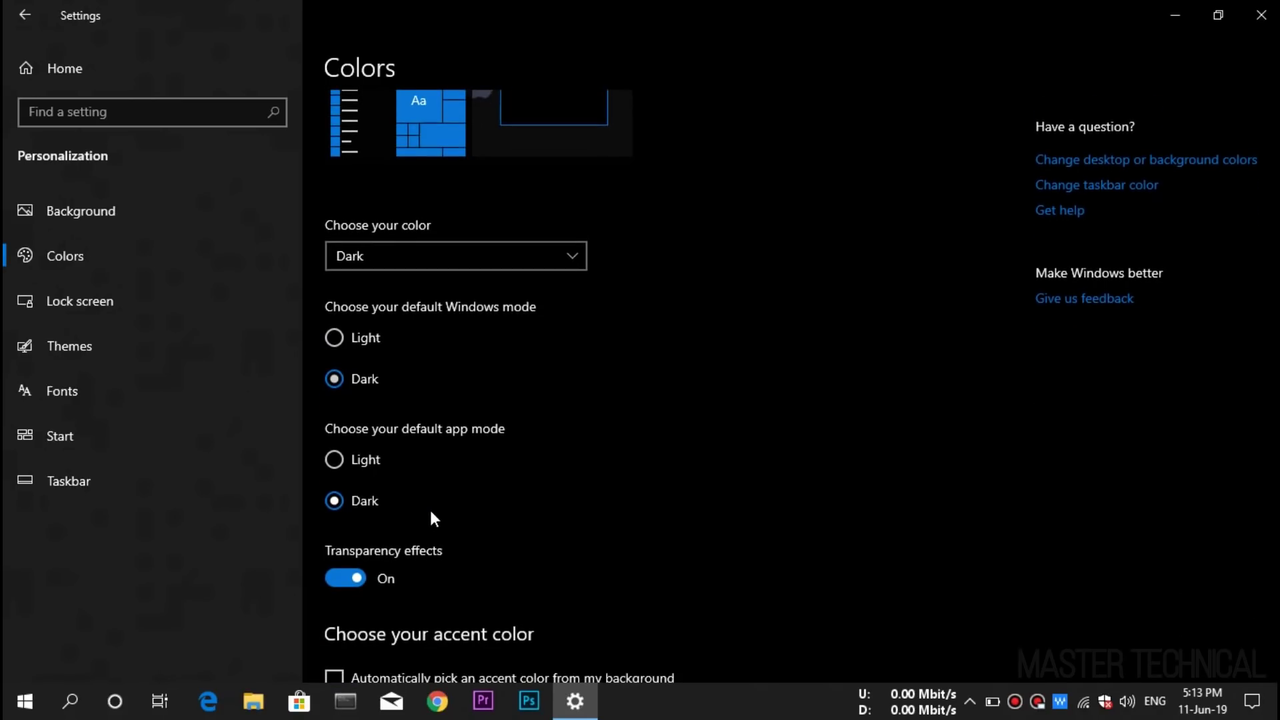
{"action": "left_click", "coordinate": [335, 460]}
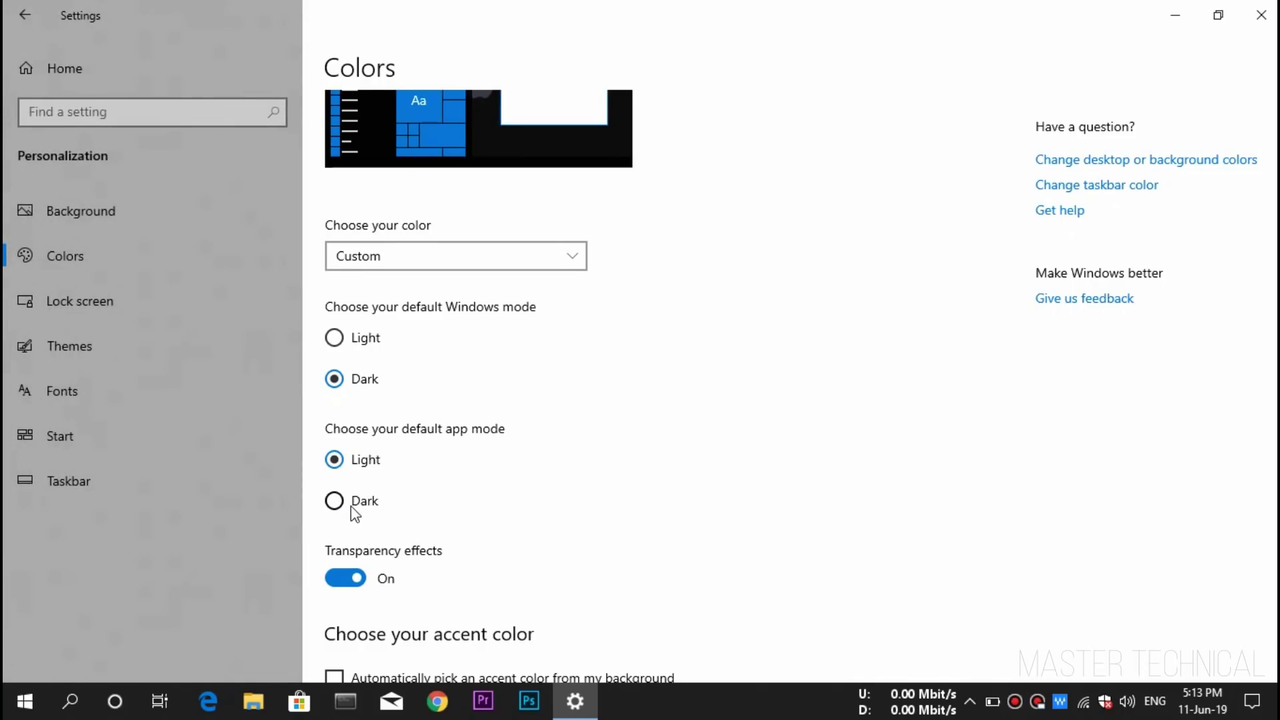
{"action": "left_click", "coordinate": [351, 579]}
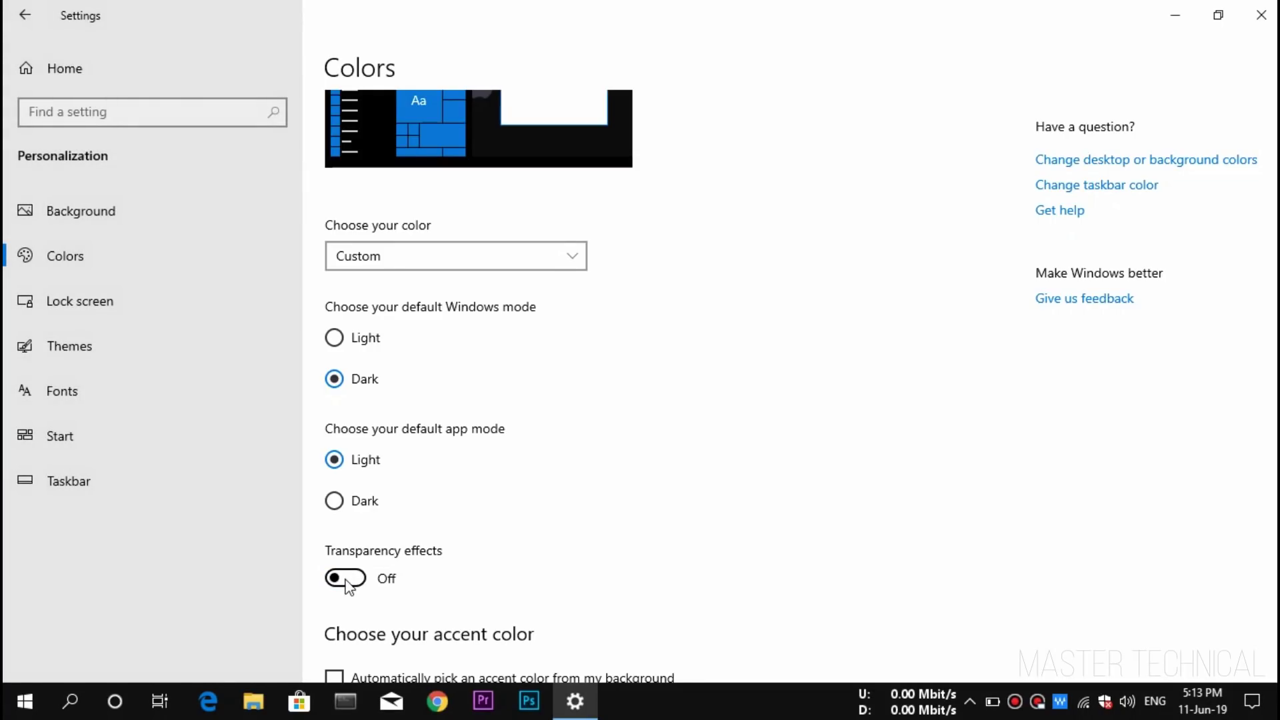
{"action": "left_click", "coordinate": [342, 585]}
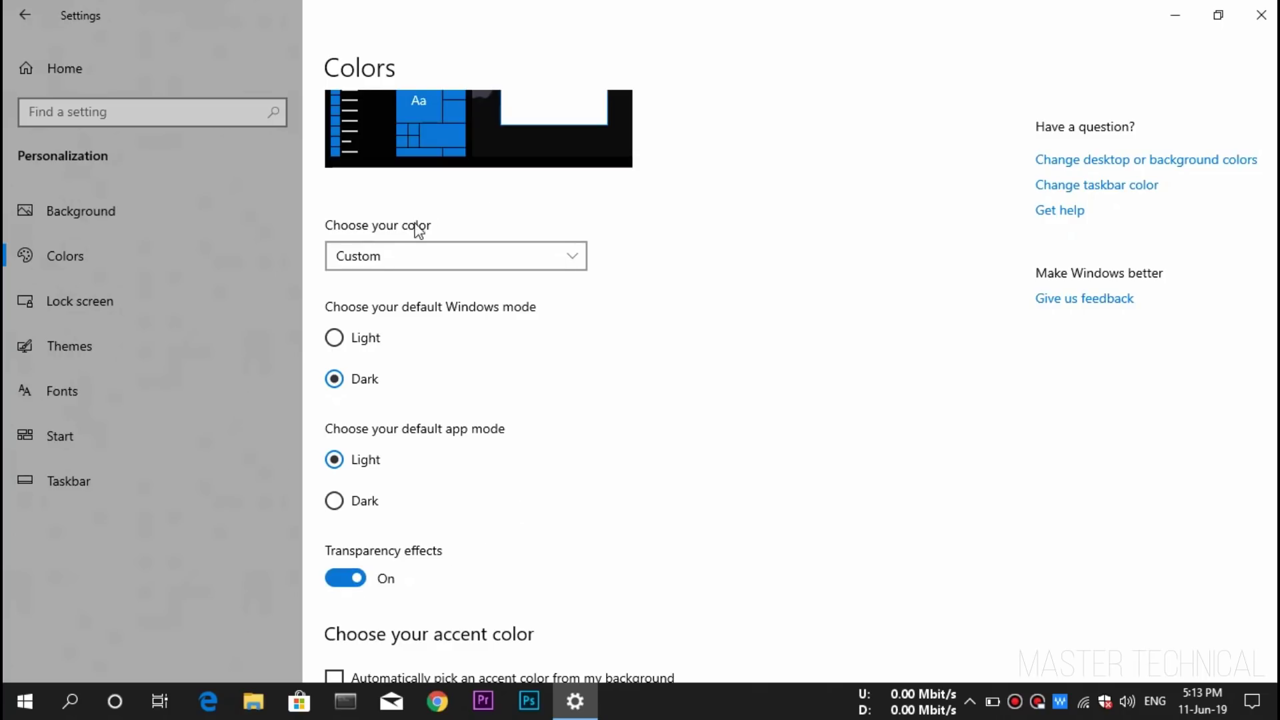
Set the color mode to Dark and look through the accent color and surface options.
{"action": "left_click", "coordinate": [410, 258]}
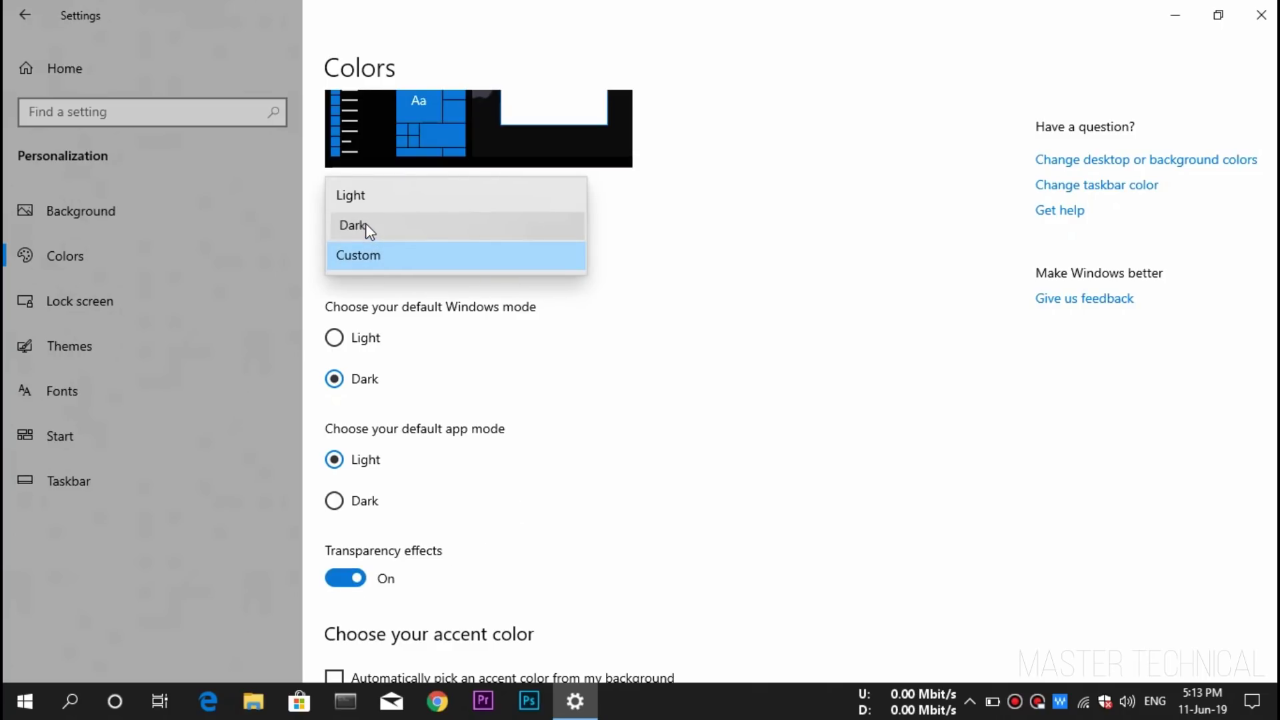
{"action": "left_click", "coordinate": [399, 243]}
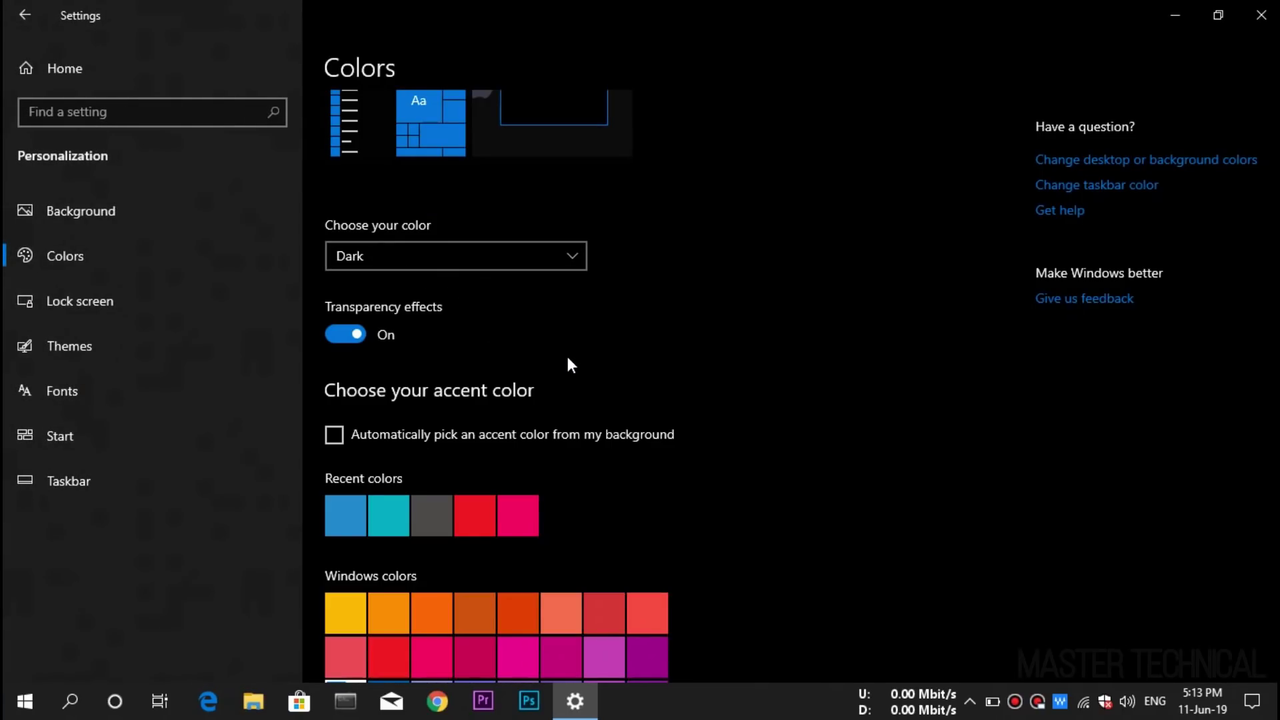
{"action": "scroll", "coordinate": [646, 408], "scroll_direction": "down", "scroll_amount": 5}
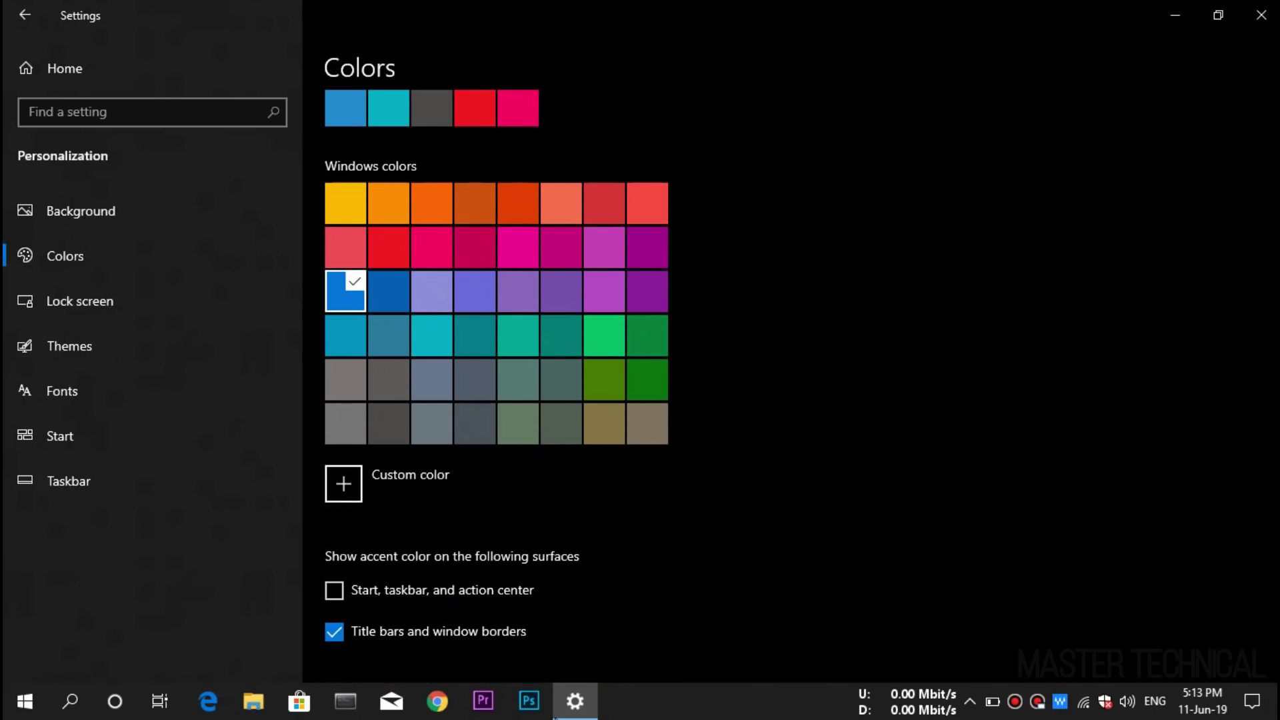
{"action": "scroll", "coordinate": [373, 520], "scroll_direction": "up", "scroll_amount": 5}
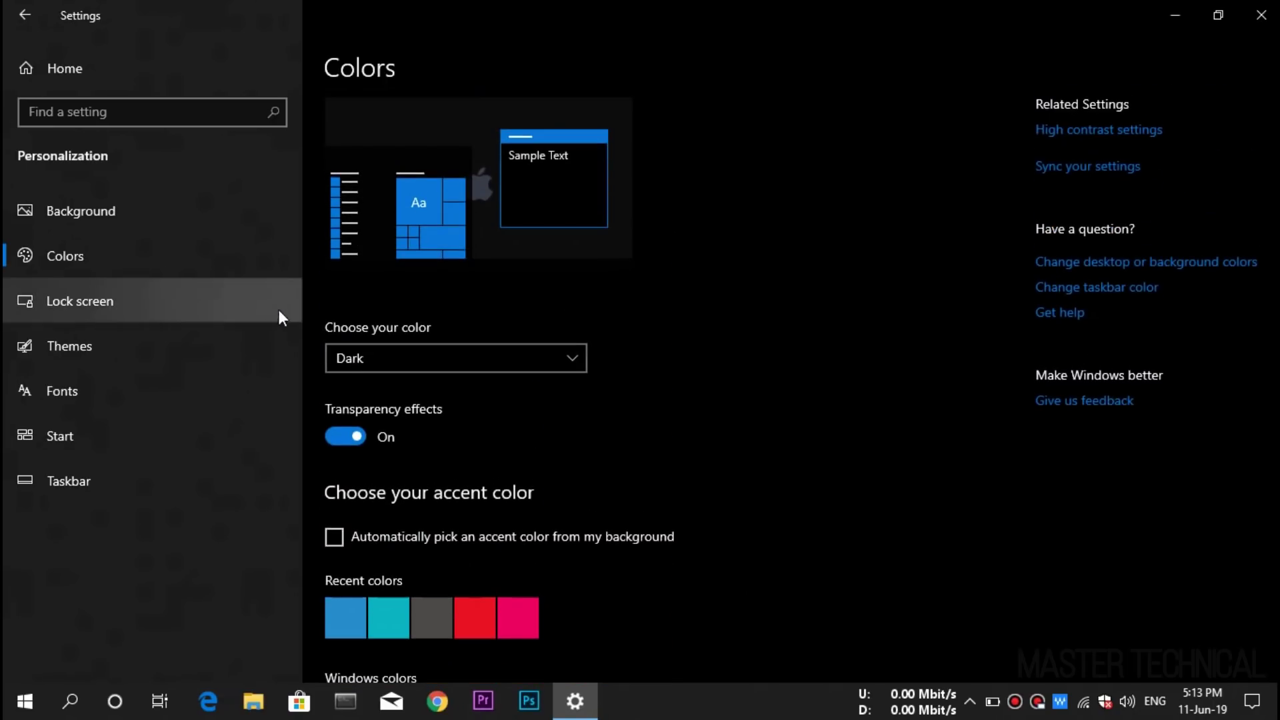
Open the Lock screen page of the Personalization settings and look through its options.
{"action": "left_click", "coordinate": [206, 319]}
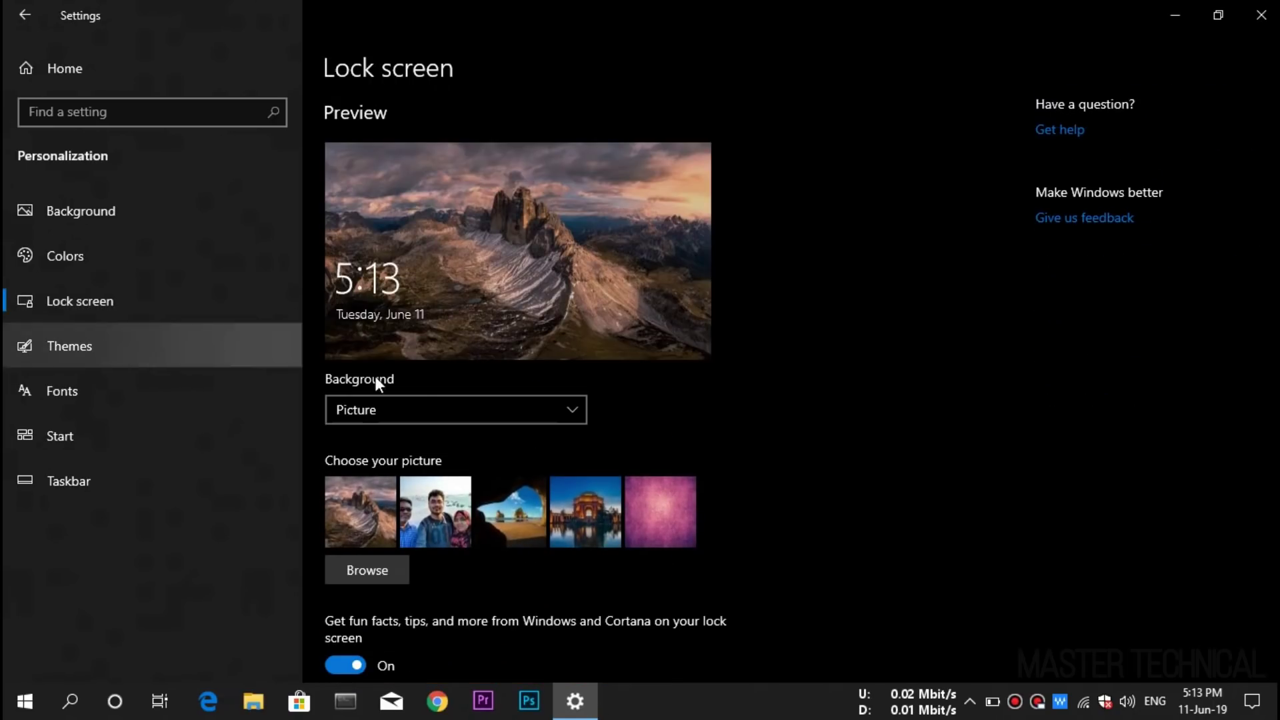
{"action": "scroll", "coordinate": [471, 424], "scroll_direction": "down", "scroll_amount": 6}
{"action": "scroll", "coordinate": [471, 424], "scroll_direction": "up", "scroll_amount": 6}
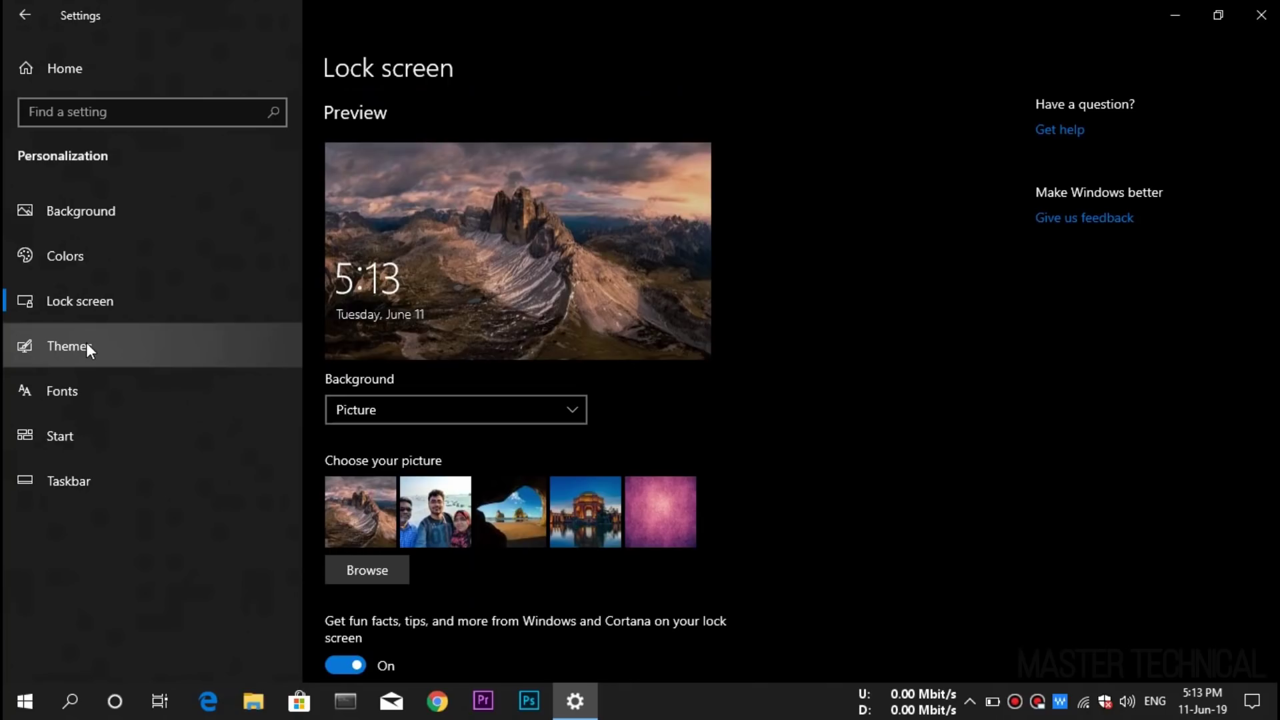
Open the Themes page and apply the theme named Windows.
{"action": "left_click", "coordinate": [125, 355]}
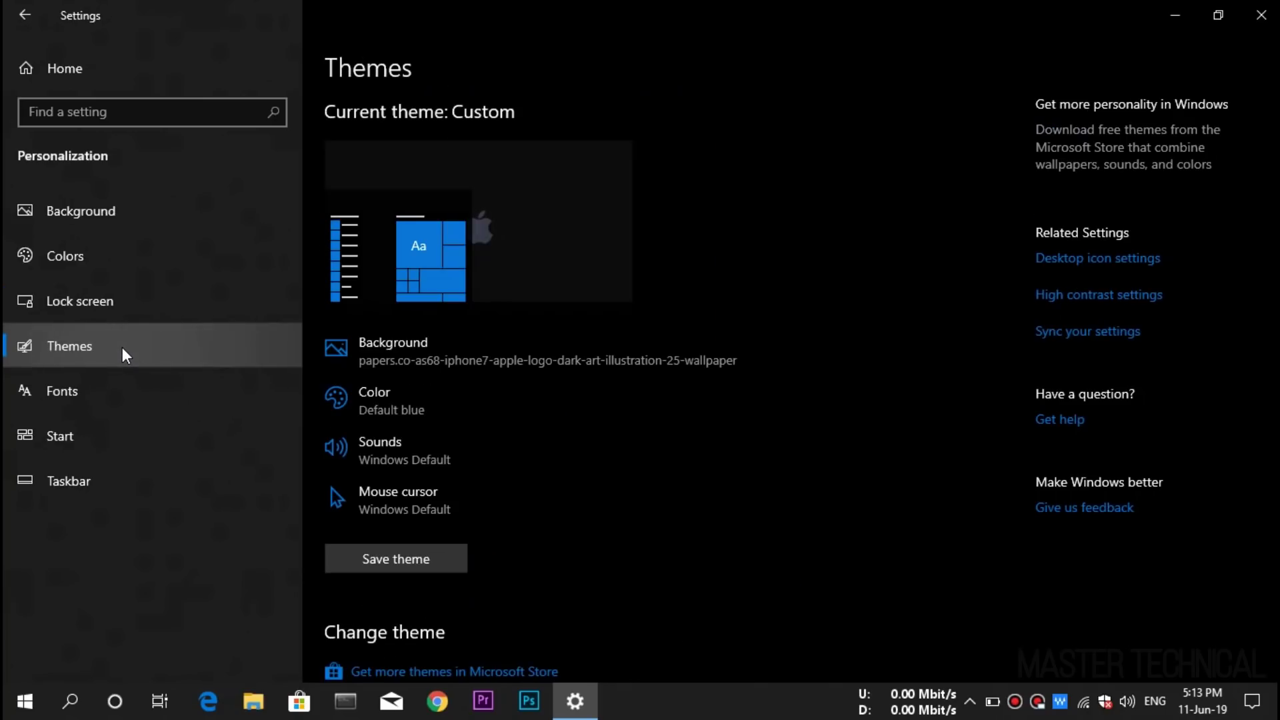
{"action": "scroll", "coordinate": [572, 432], "scroll_direction": "down", "scroll_amount": 8}
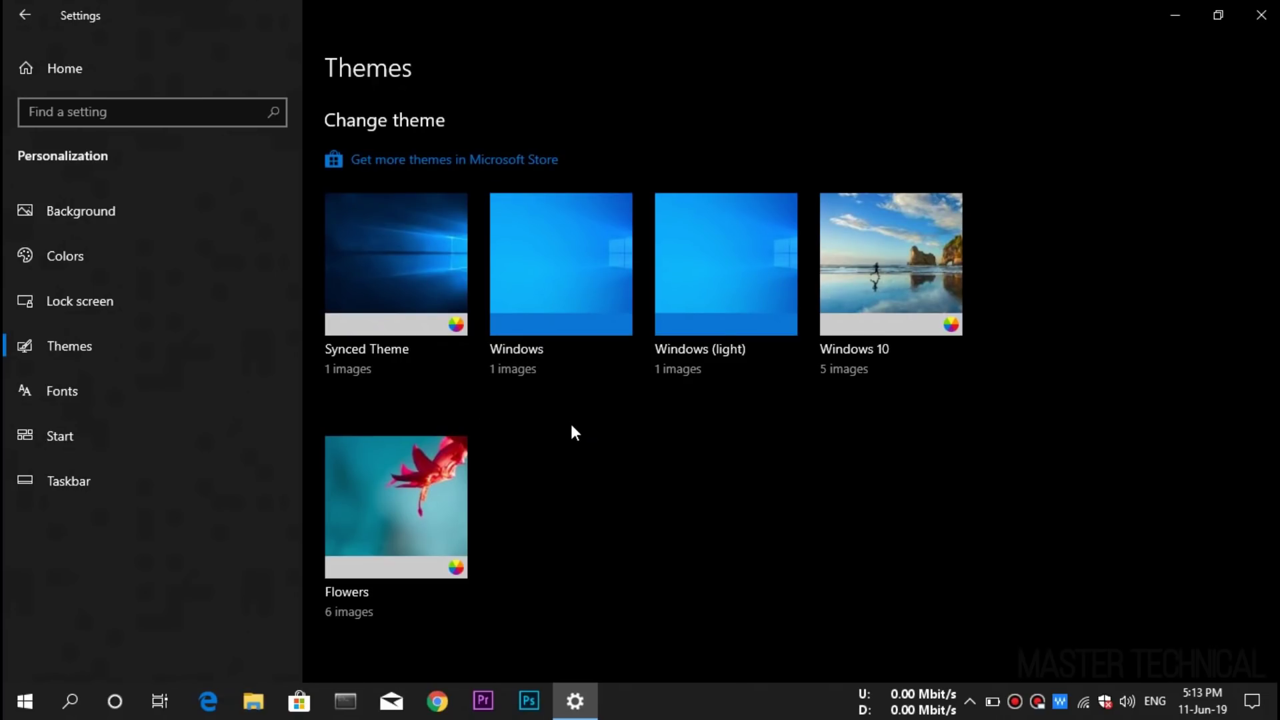
{"action": "left_click", "coordinate": [607, 321]}
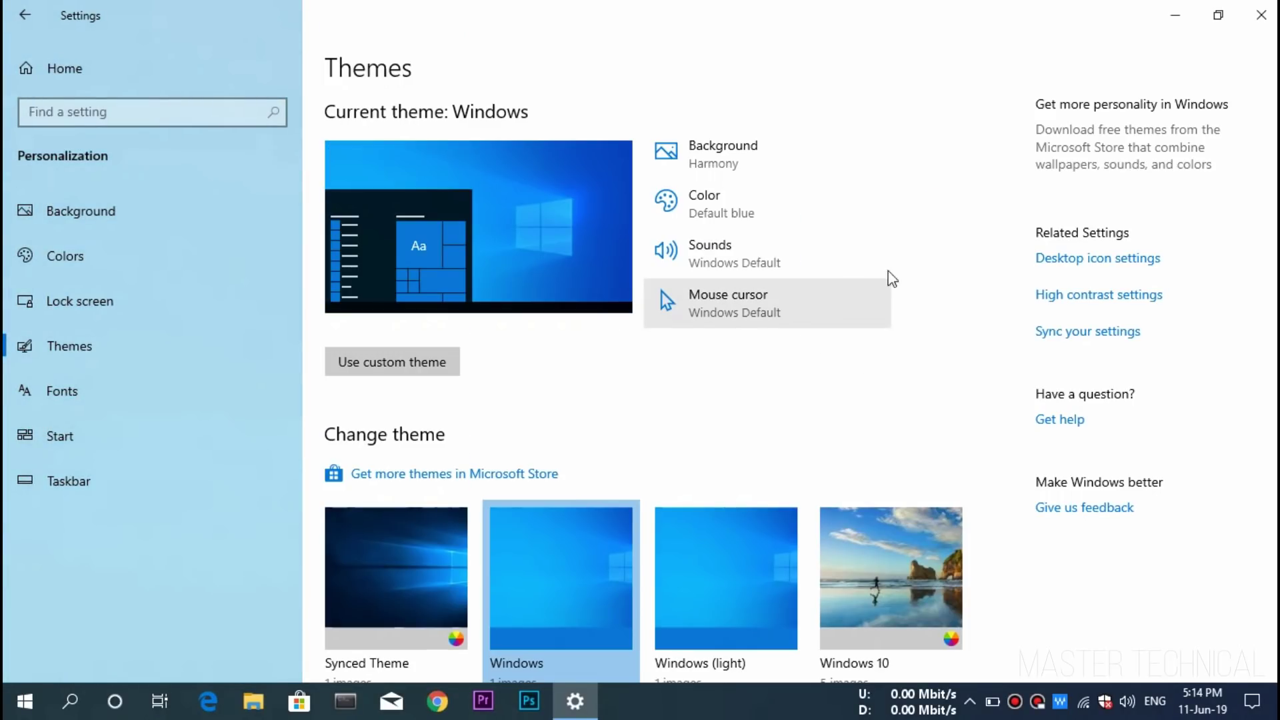
Minimize Settings to view the theme's wallpaper, and refresh the desktop.
{"action": "left_click", "coordinate": [1175, 15]}
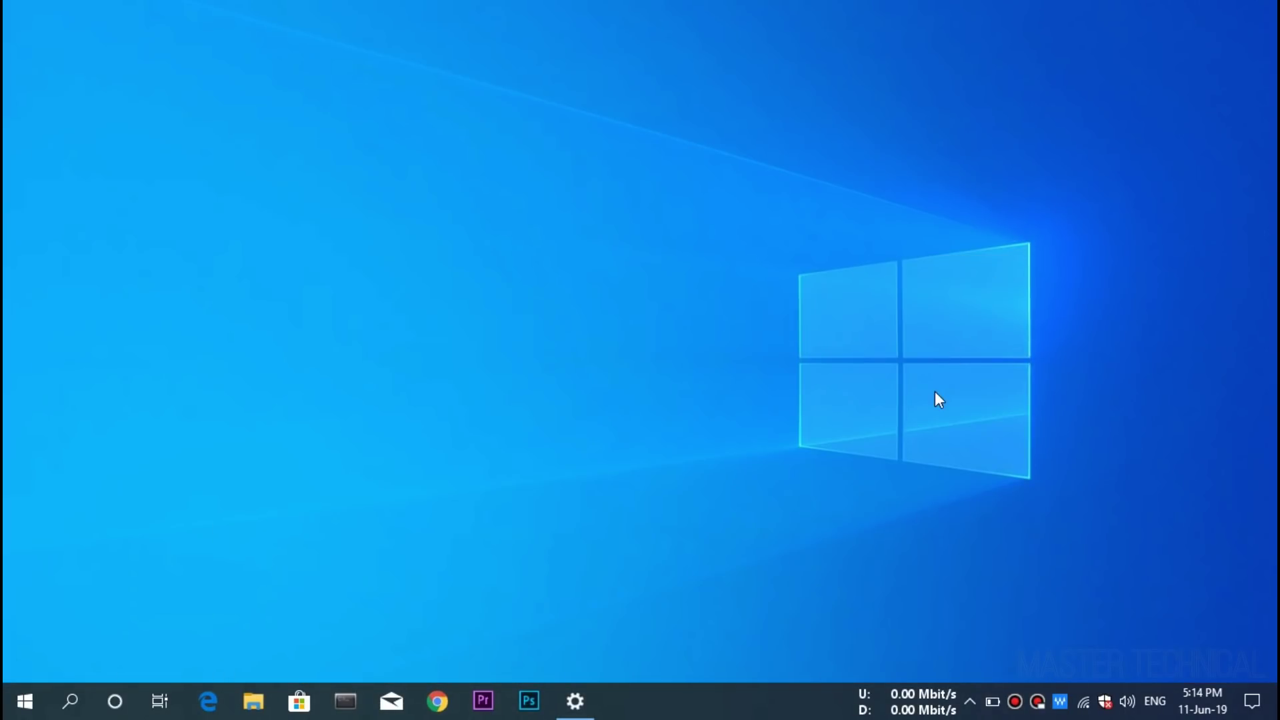
{"action": "right_click", "coordinate": [630, 229]}
{"action": "left_click", "coordinate": [683, 284]}
Restore the Settings window and apply the Synced Theme.
{"action": "left_click", "coordinate": [575, 701]}
{"action": "scroll", "coordinate": [721, 601], "scroll_direction": "down", "scroll_amount": 3}
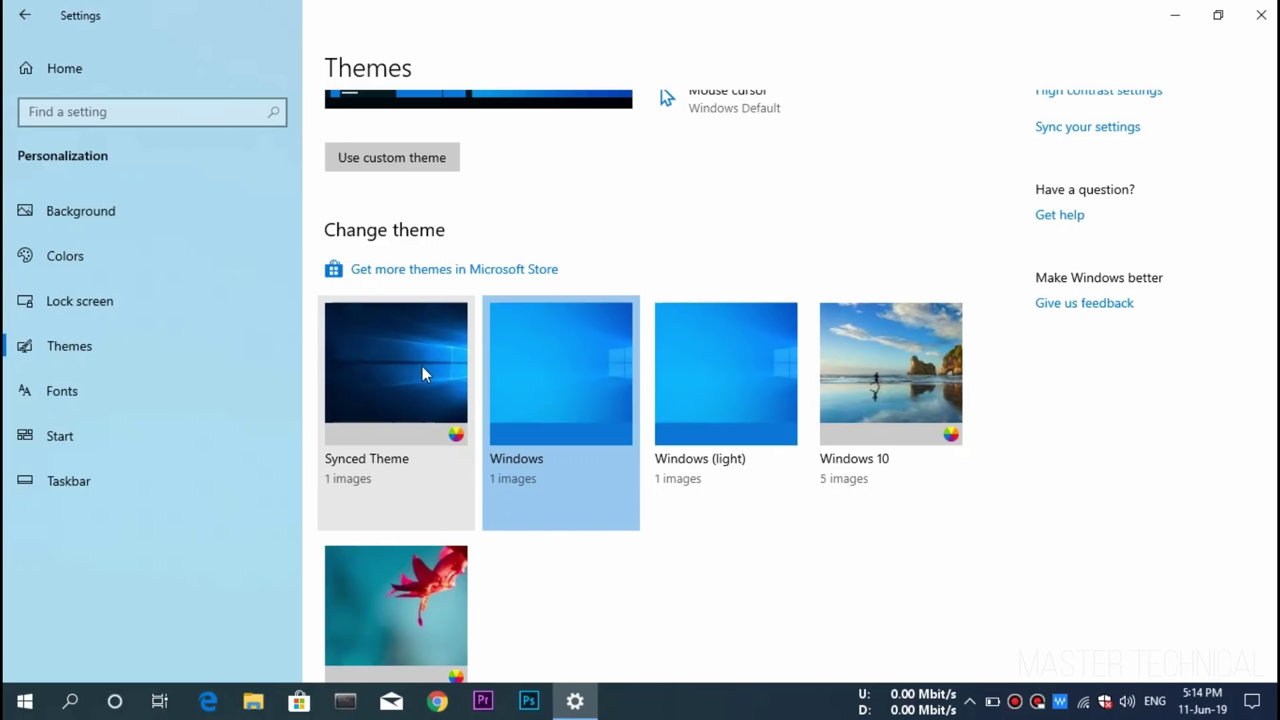
{"action": "left_click", "coordinate": [376, 385]}
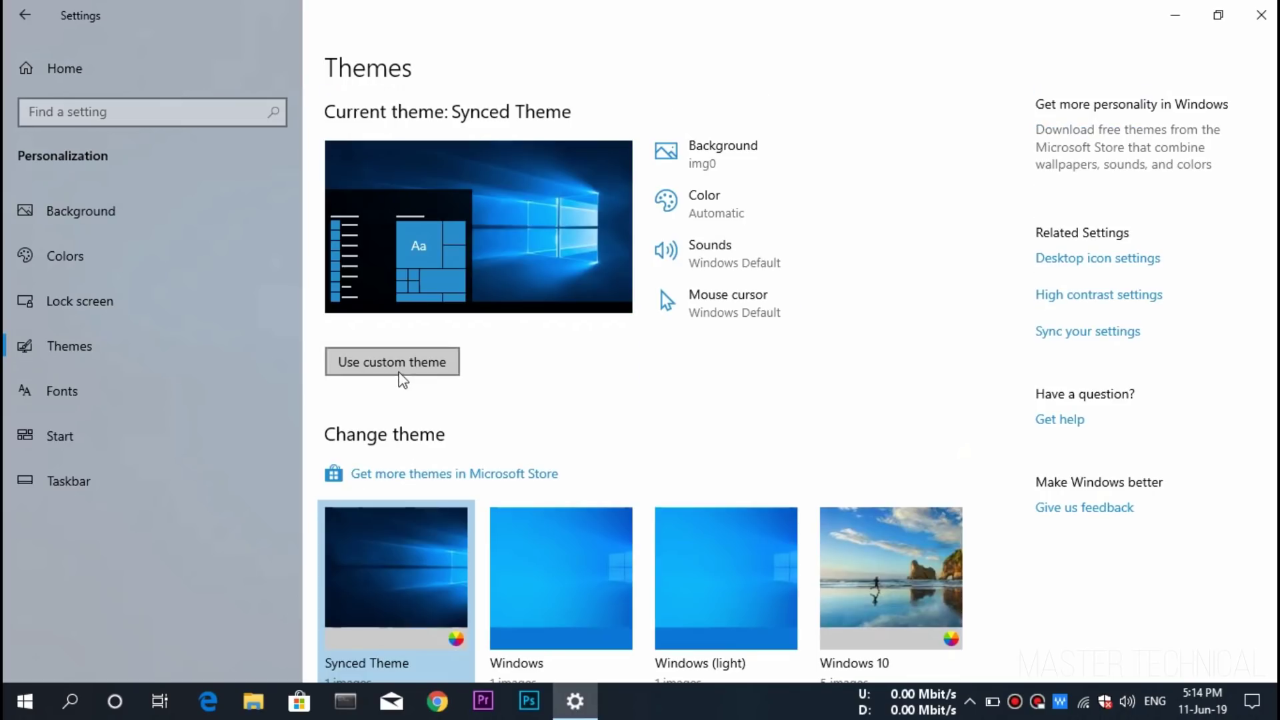
Minimize Settings to view the Synced Theme's wallpaper, and refresh the desktop.
{"action": "left_click", "coordinate": [1176, 19]}
{"action": "right_click", "coordinate": [695, 182]}
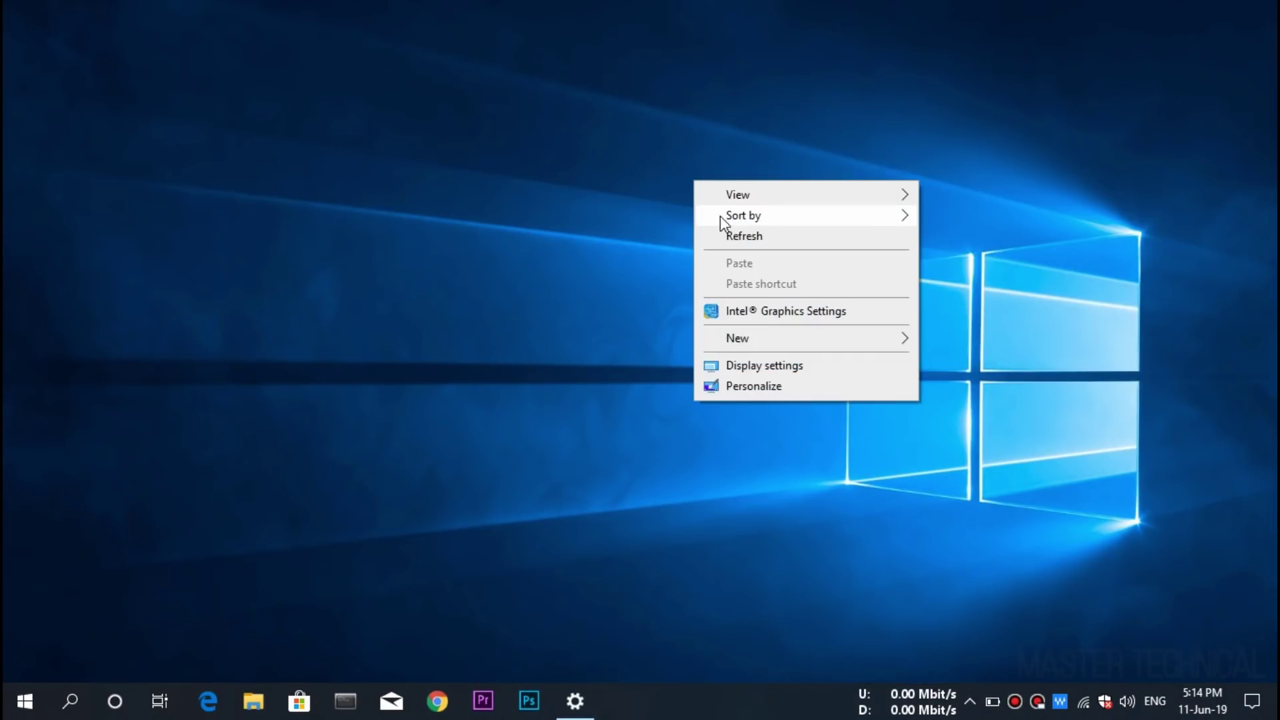
{"action": "left_click", "coordinate": [726, 234]}
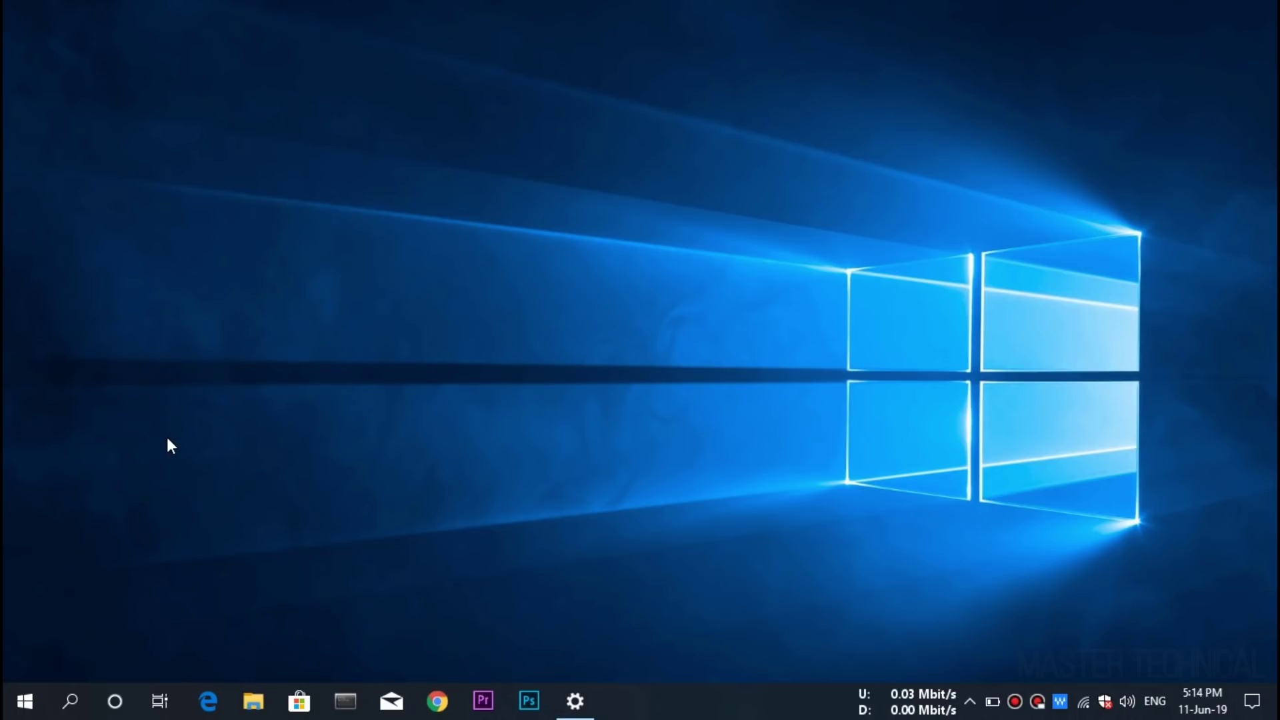
Restore the Settings window, apply the theme named Windows, and minimize Settings to view its wallpaper.
{"action": "left_click", "coordinate": [575, 701]}
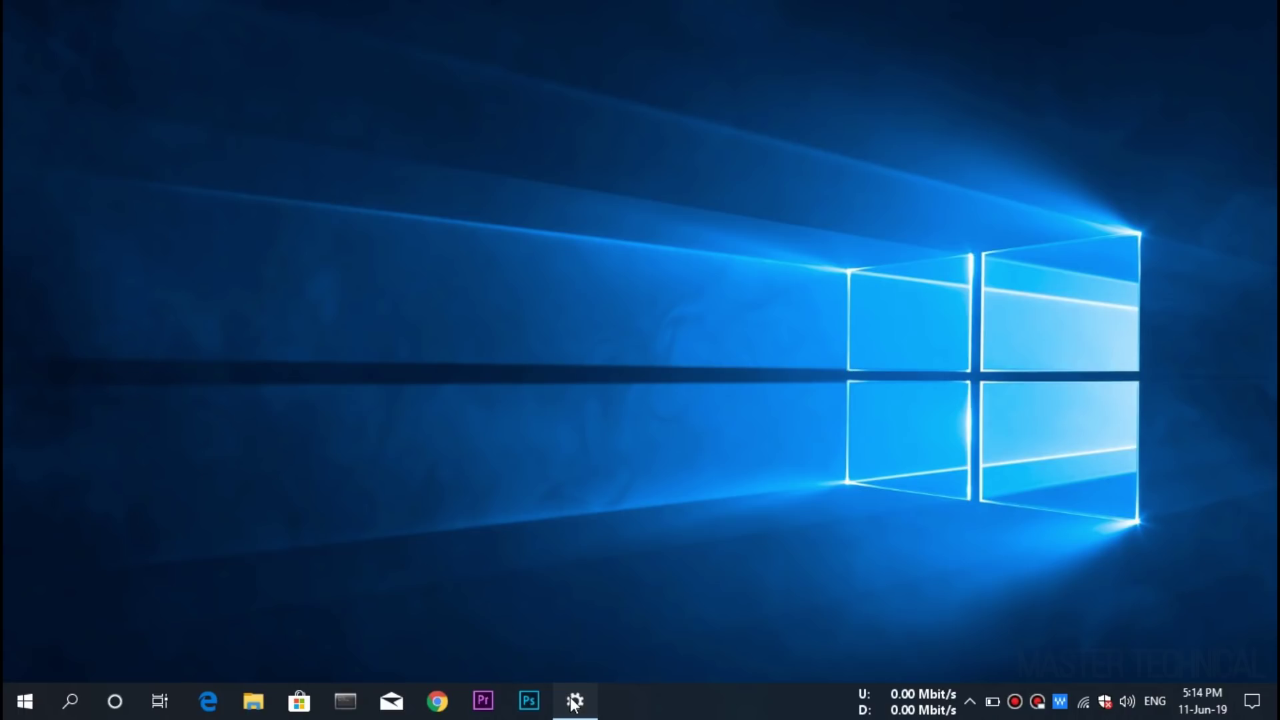
{"action": "left_click", "coordinate": [557, 565]}
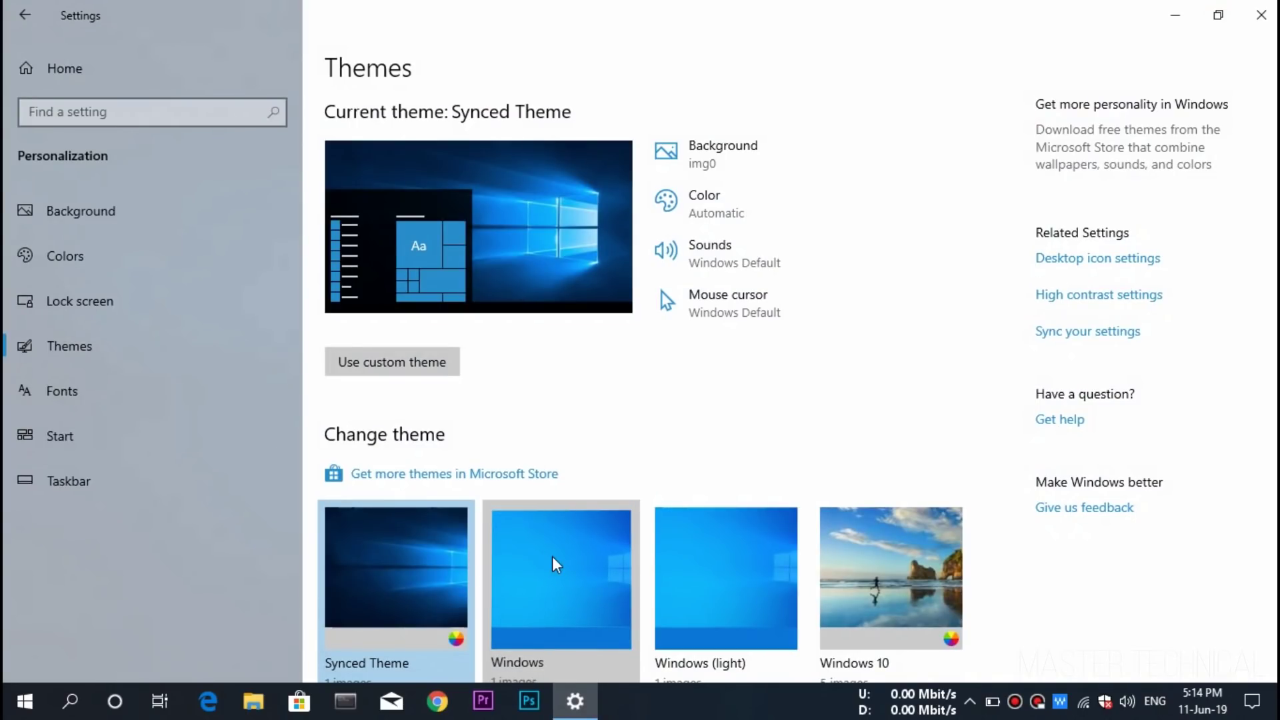
{"action": "left_click", "coordinate": [1176, 14]}
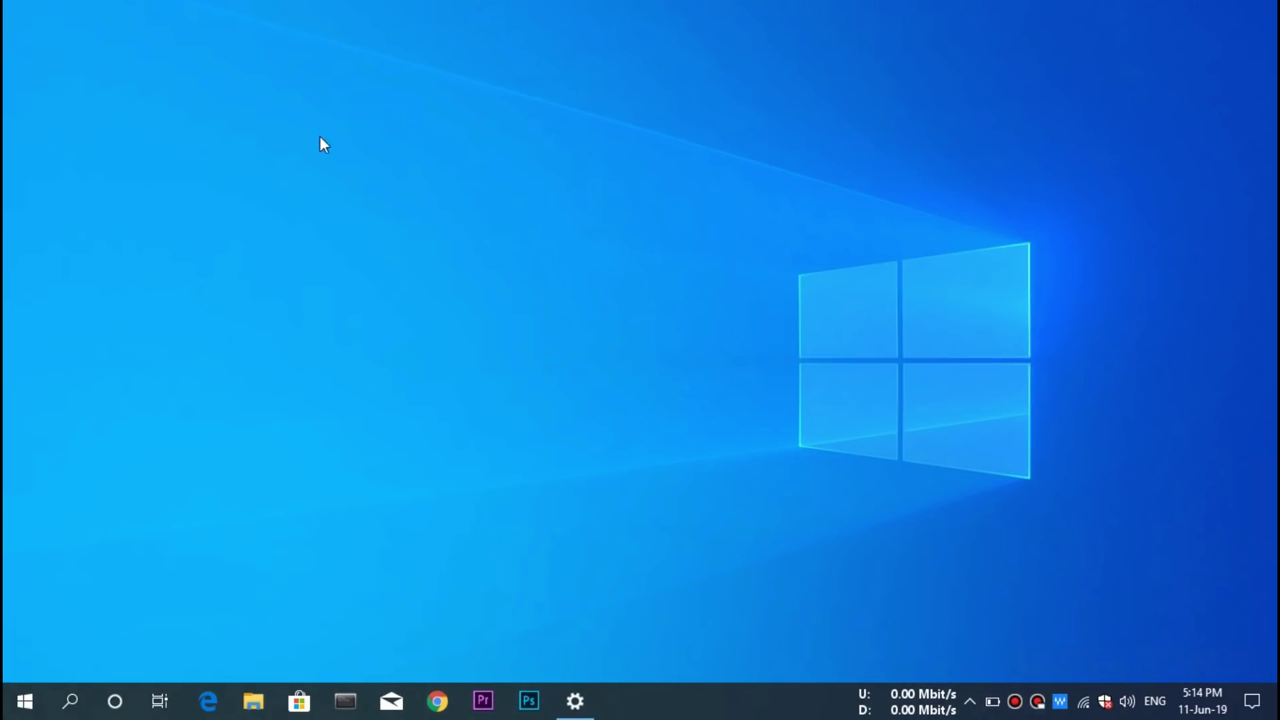
Show the desktop icons over the wallpaper and hide them again.
{"action": "right_click", "coordinate": [568, 119]}
{"action": "mouse_move", "coordinate": [590, 136]}
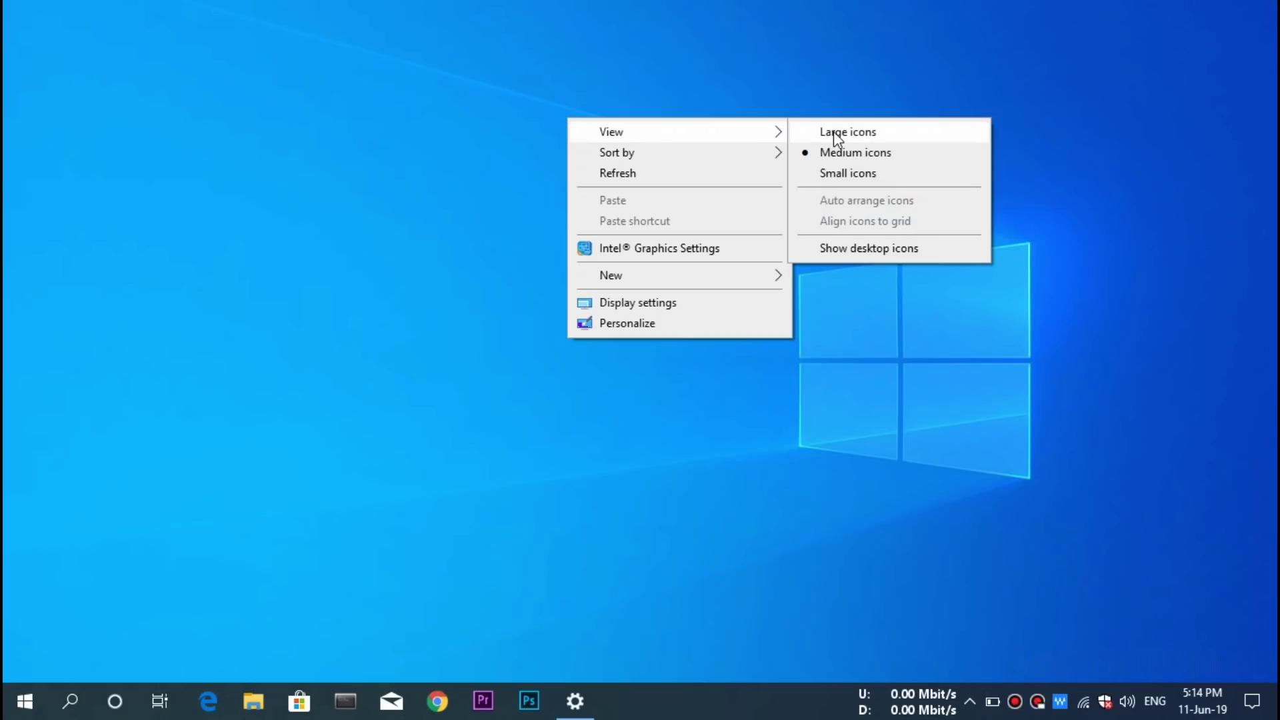
{"action": "left_click", "coordinate": [851, 248]}
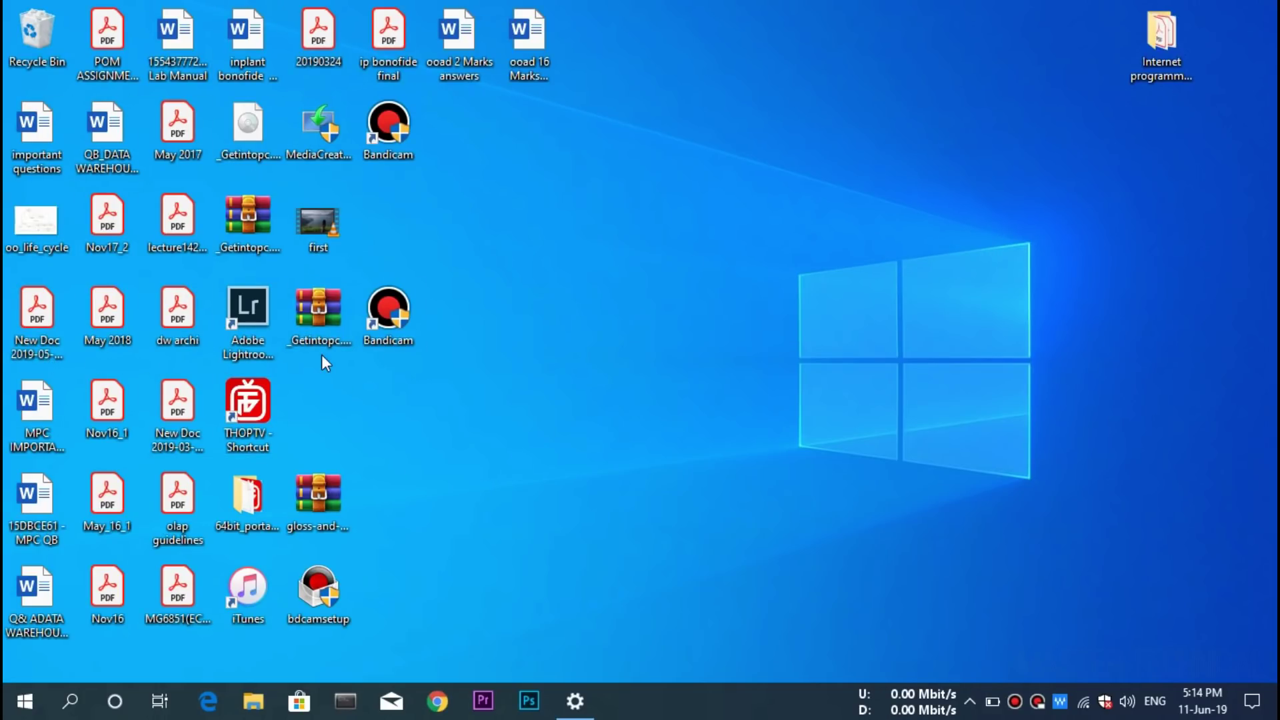
{"action": "right_click", "coordinate": [481, 188]}
{"action": "mouse_move", "coordinate": [520, 201]}
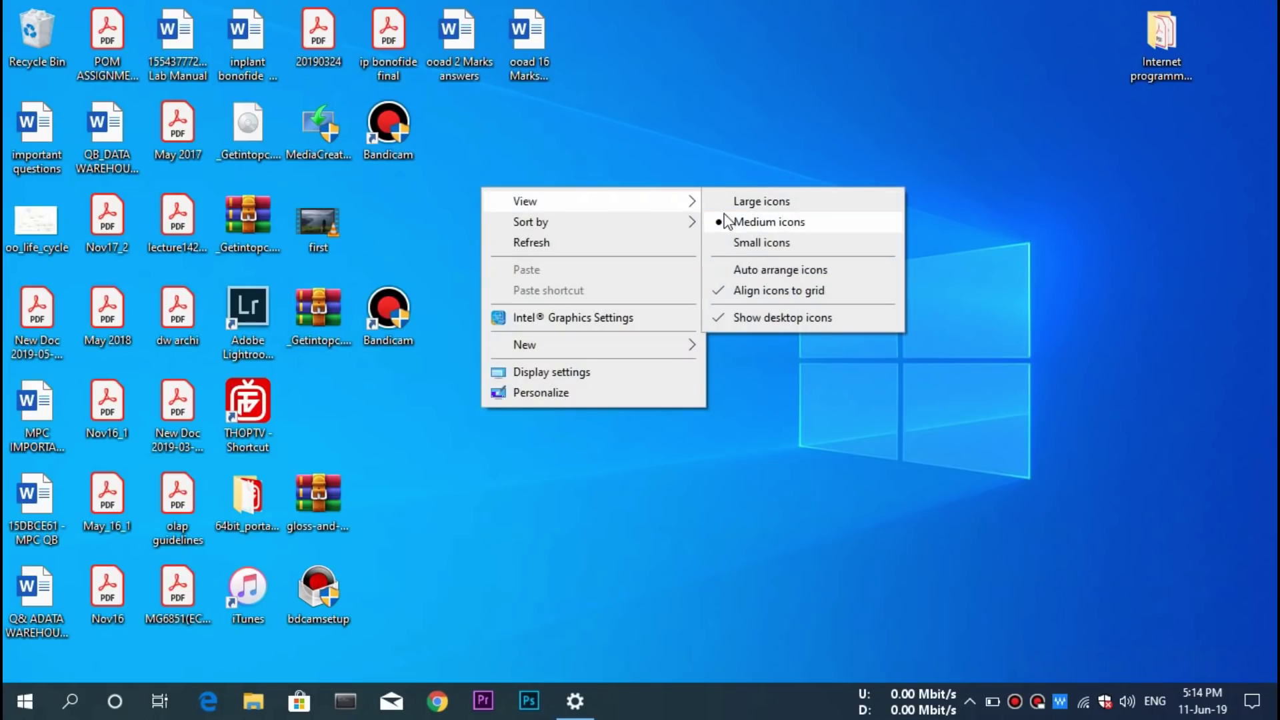
{"action": "left_click", "coordinate": [739, 318]}
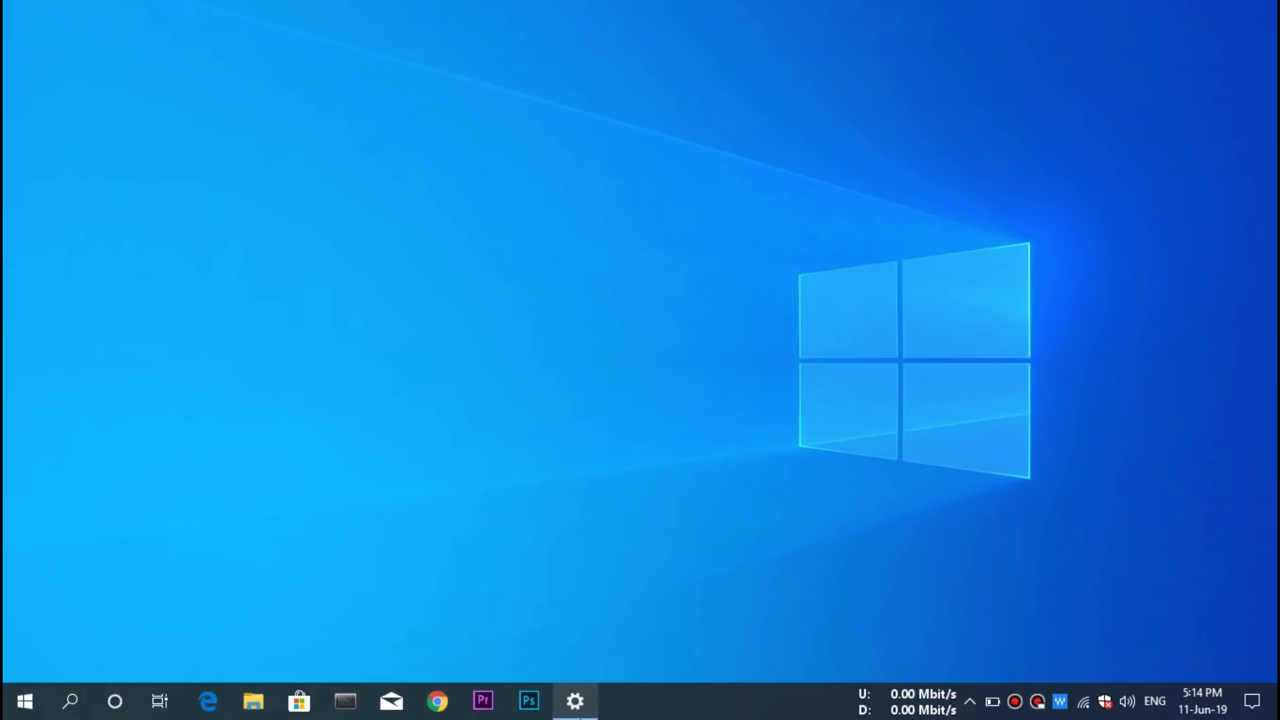
Bring back the Themes settings and switch to the Synced Theme.
{"action": "left_click", "coordinate": [575, 702]}
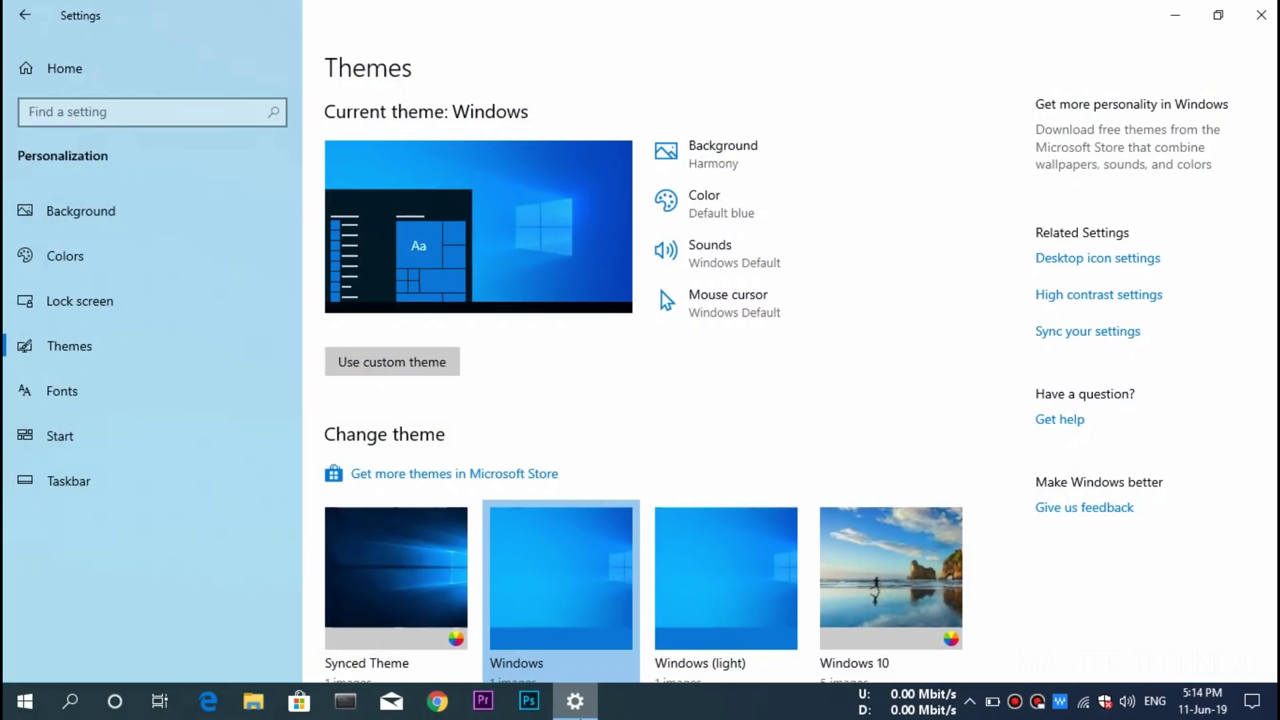
{"action": "left_click", "coordinate": [430, 571]}
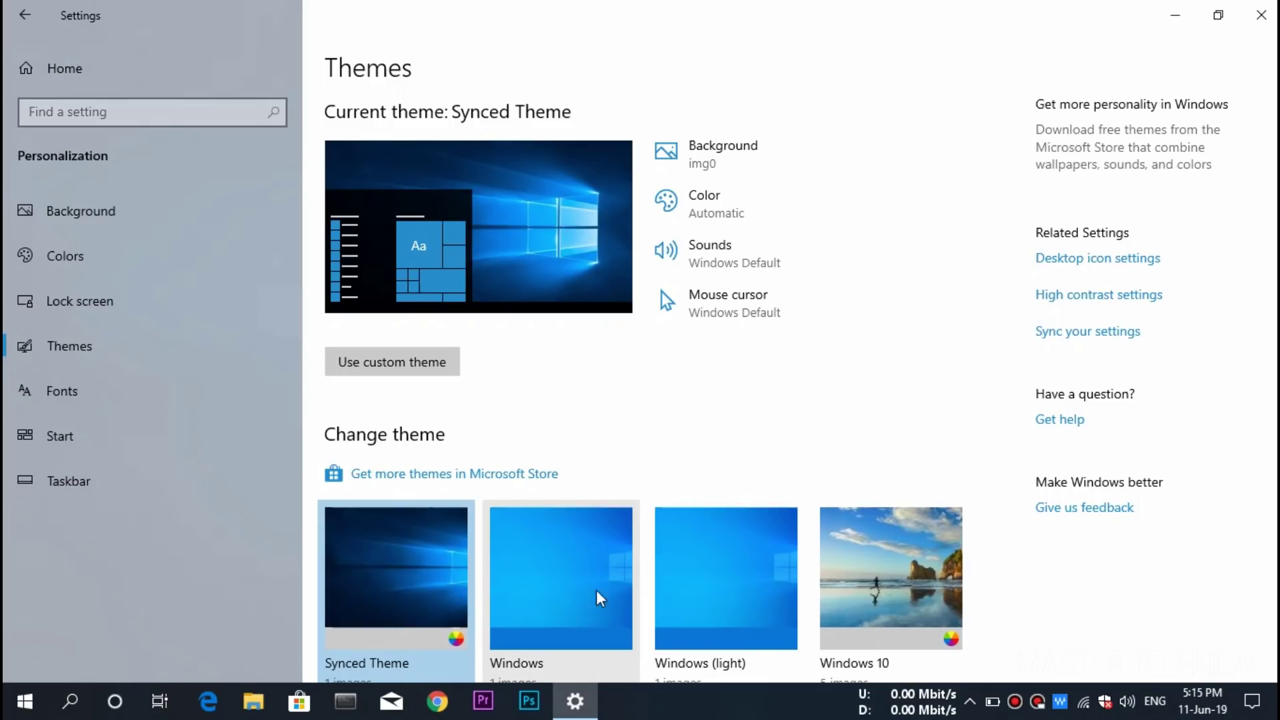
Open the Fonts page of the Personalization settings and look through the available fonts.
{"action": "left_click", "coordinate": [172, 402]}
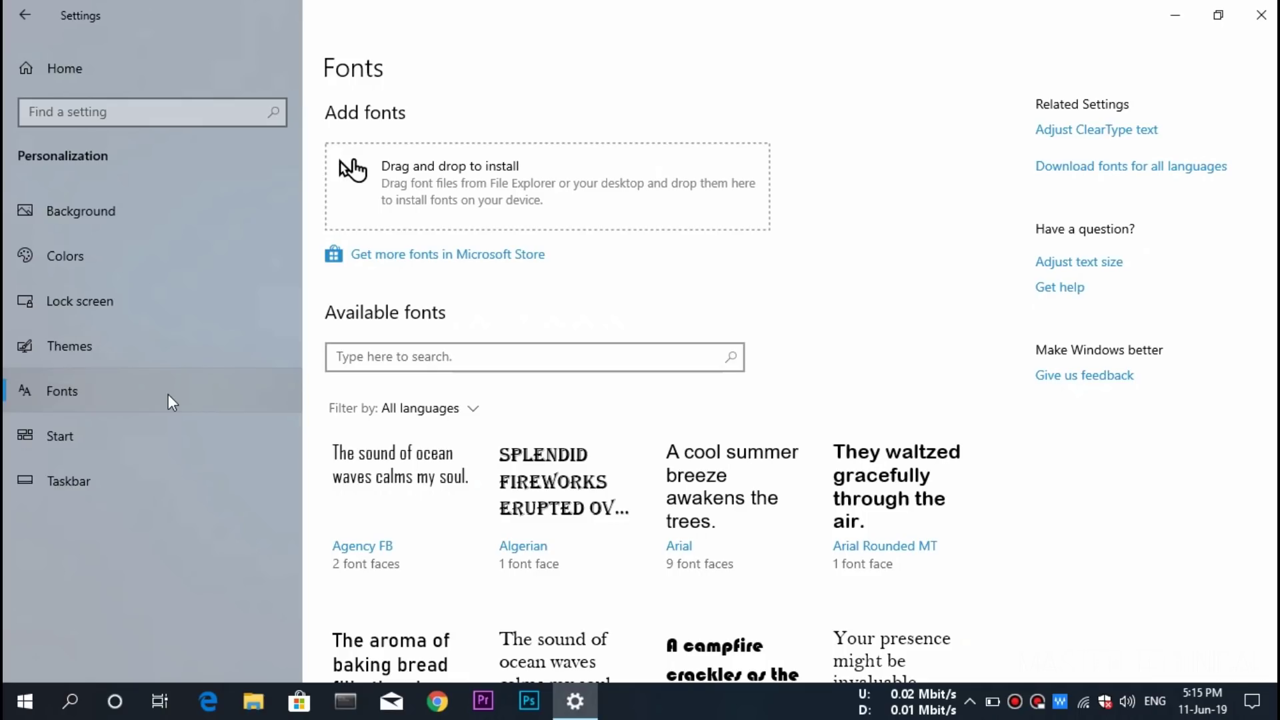
{"action": "scroll", "coordinate": [650, 486], "scroll_direction": "down", "scroll_amount": 15}
{"action": "scroll", "coordinate": [660, 485], "scroll_direction": "down", "scroll_amount": 14}
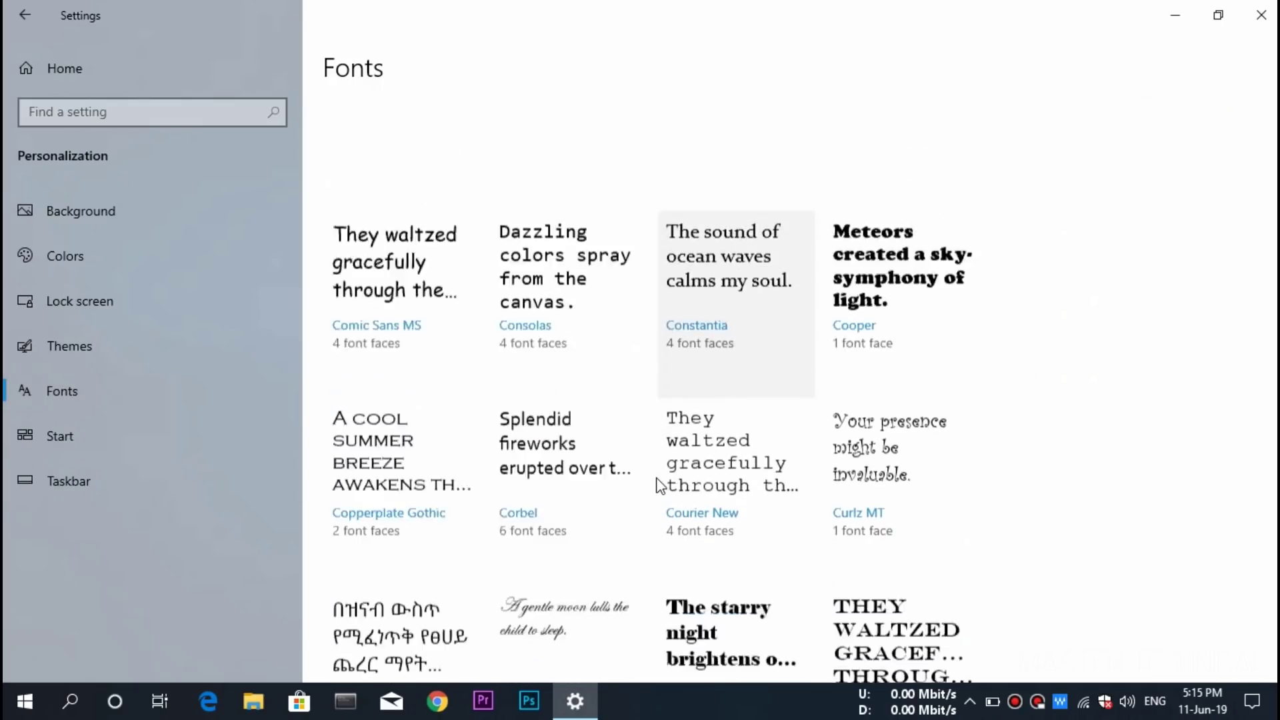
{"action": "scroll", "coordinate": [660, 485], "scroll_direction": "up", "scroll_amount": 4}
{"action": "scroll", "coordinate": [660, 485], "scroll_direction": "up", "scroll_amount": 20}
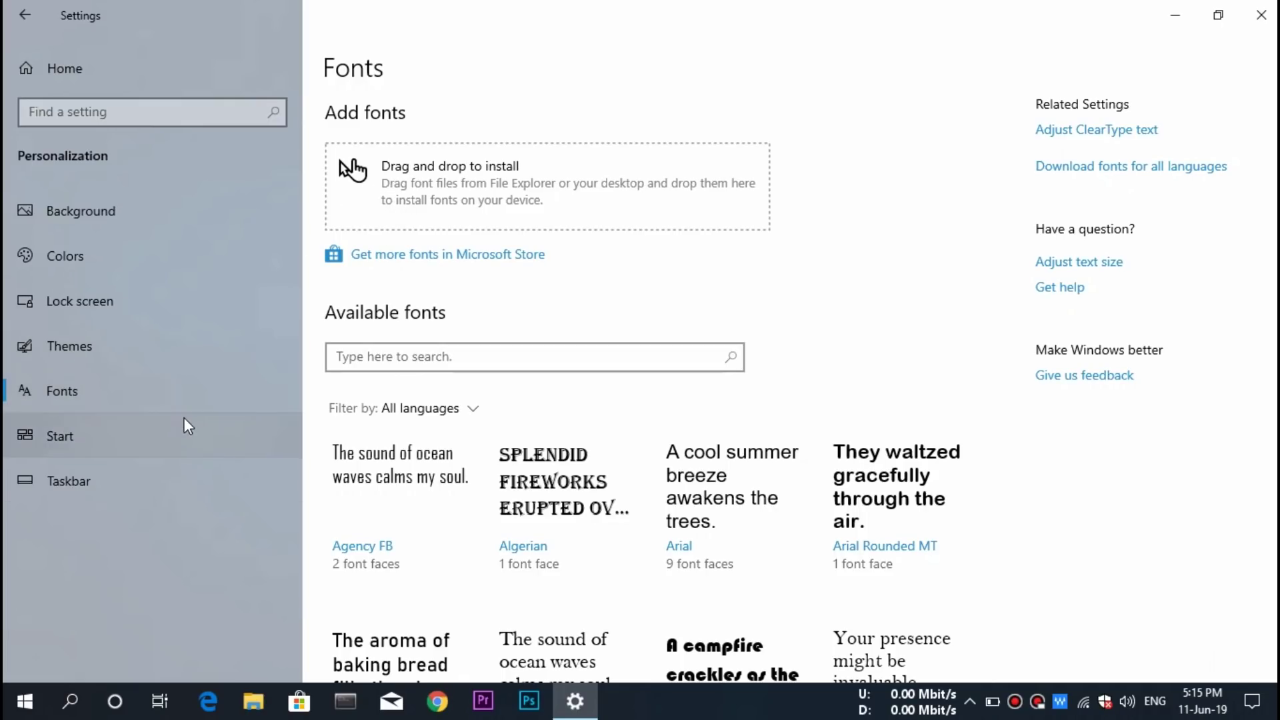
View the Taskbar page of the Personalization settings, return to the Settings home page, and close Settings.
{"action": "left_click", "coordinate": [132, 465]}
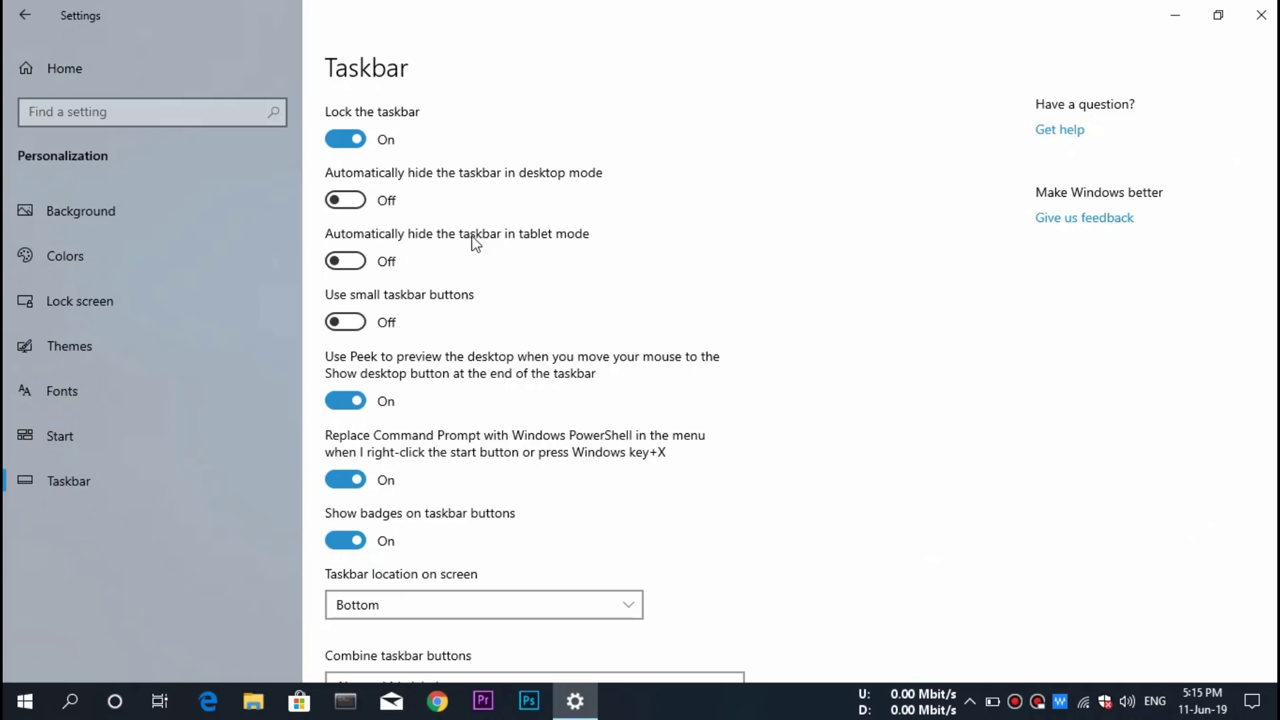
{"action": "left_click", "coordinate": [25, 16]}
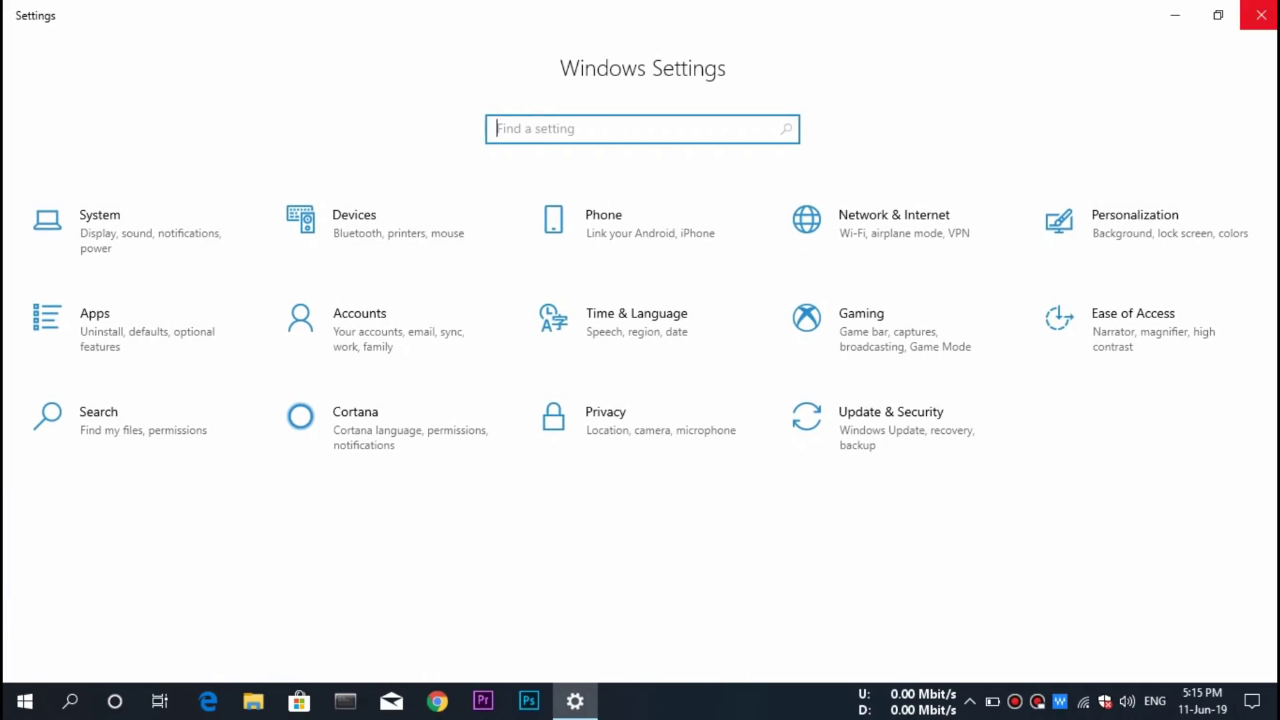
{"action": "left_click", "coordinate": [1261, 15]}
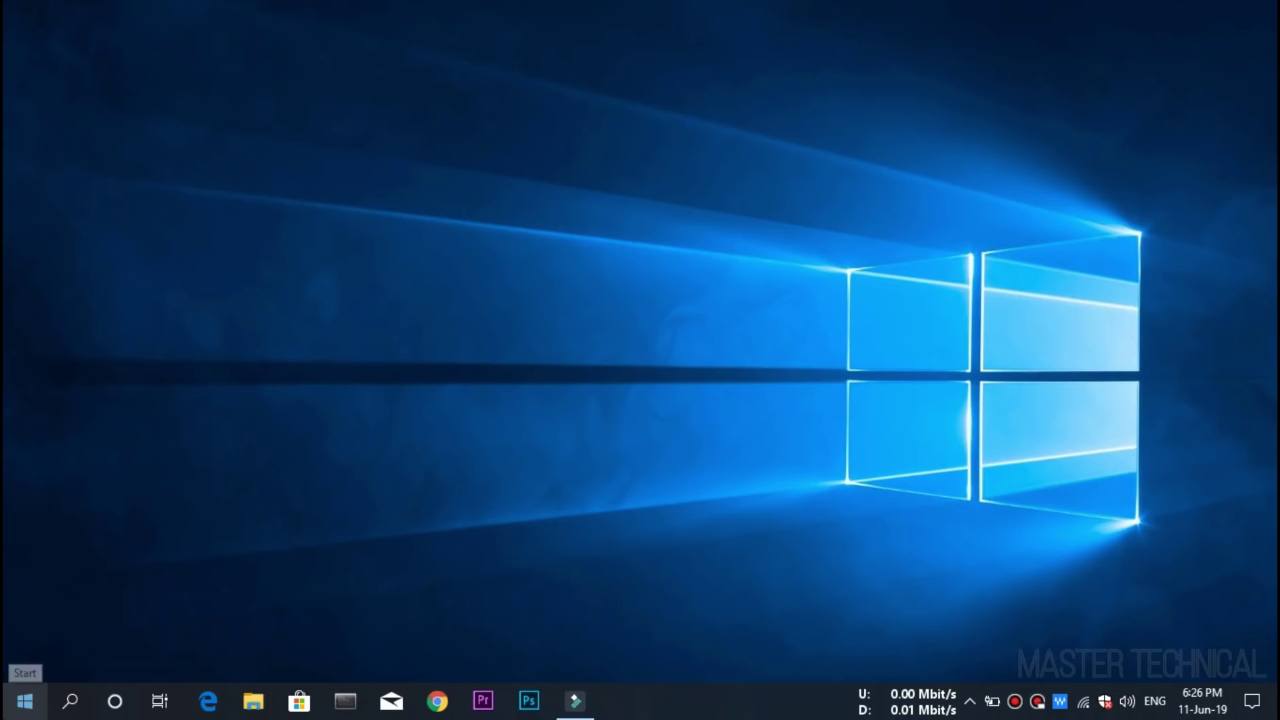
Open Settings at Update & Security and review the Advanced options of Windows Update.
{"action": "left_click", "coordinate": [25, 700]}
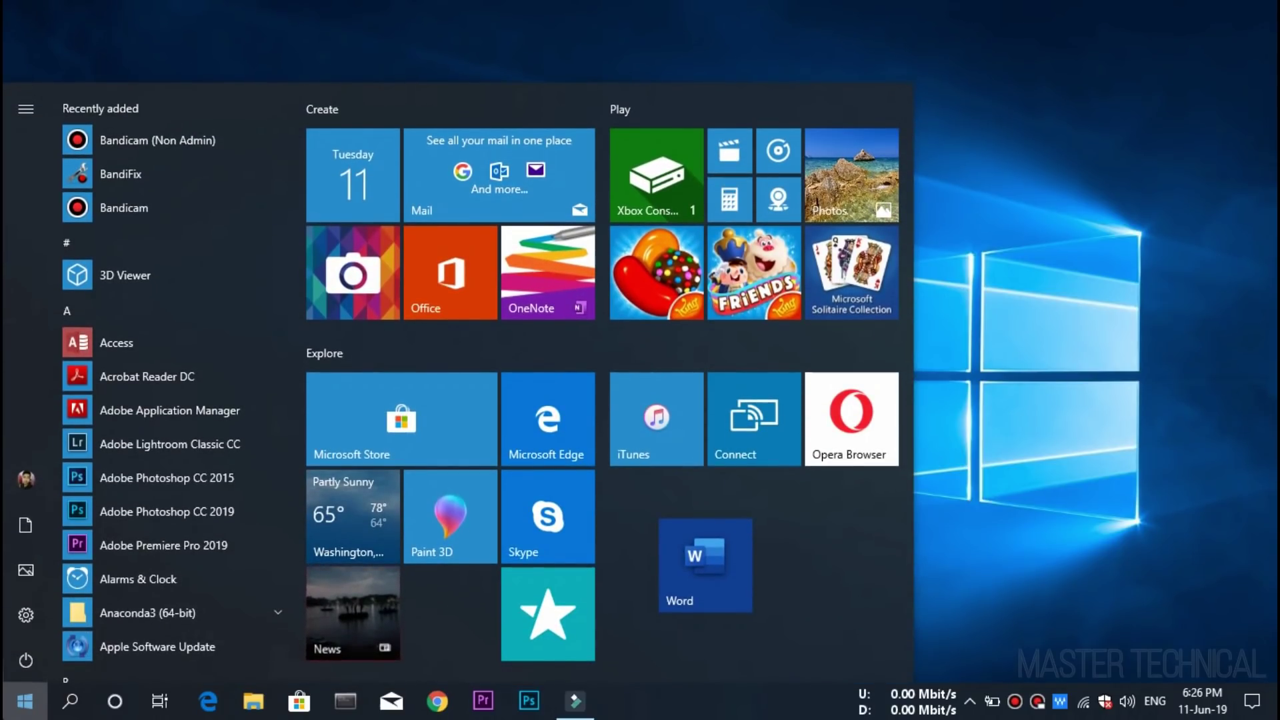
{"action": "left_click", "coordinate": [31, 623]}
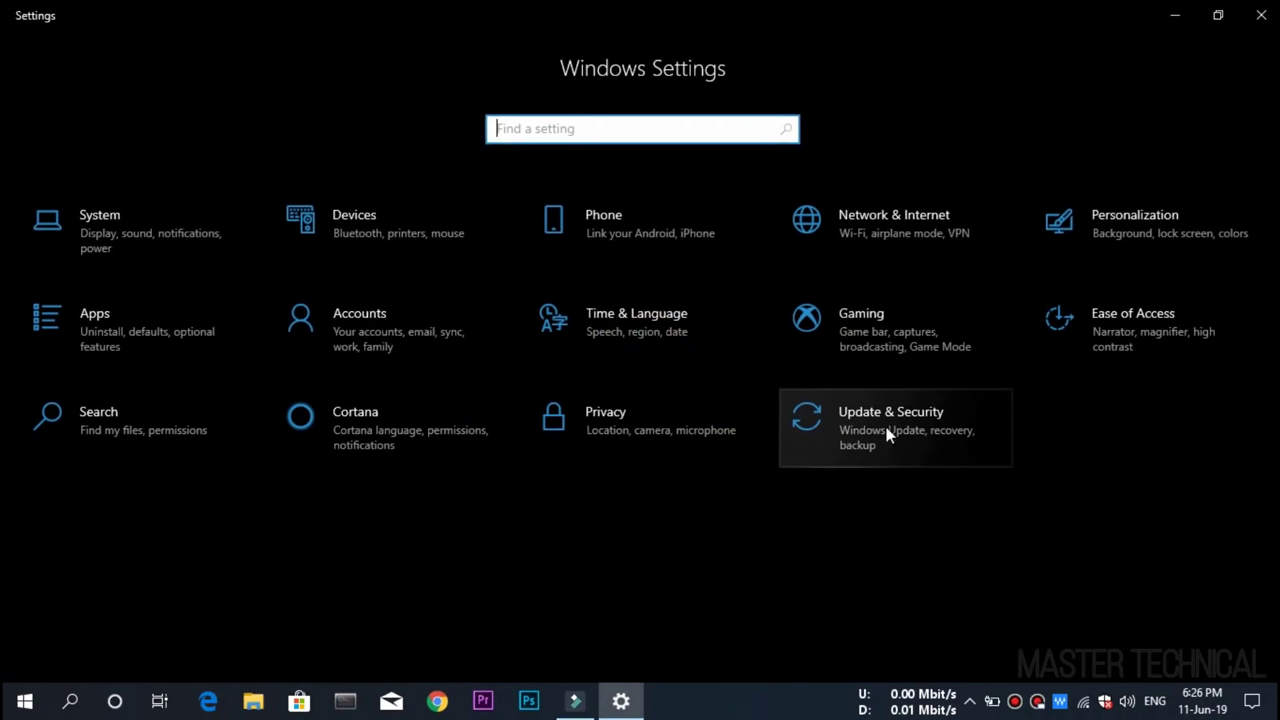
{"action": "left_click", "coordinate": [893, 434]}
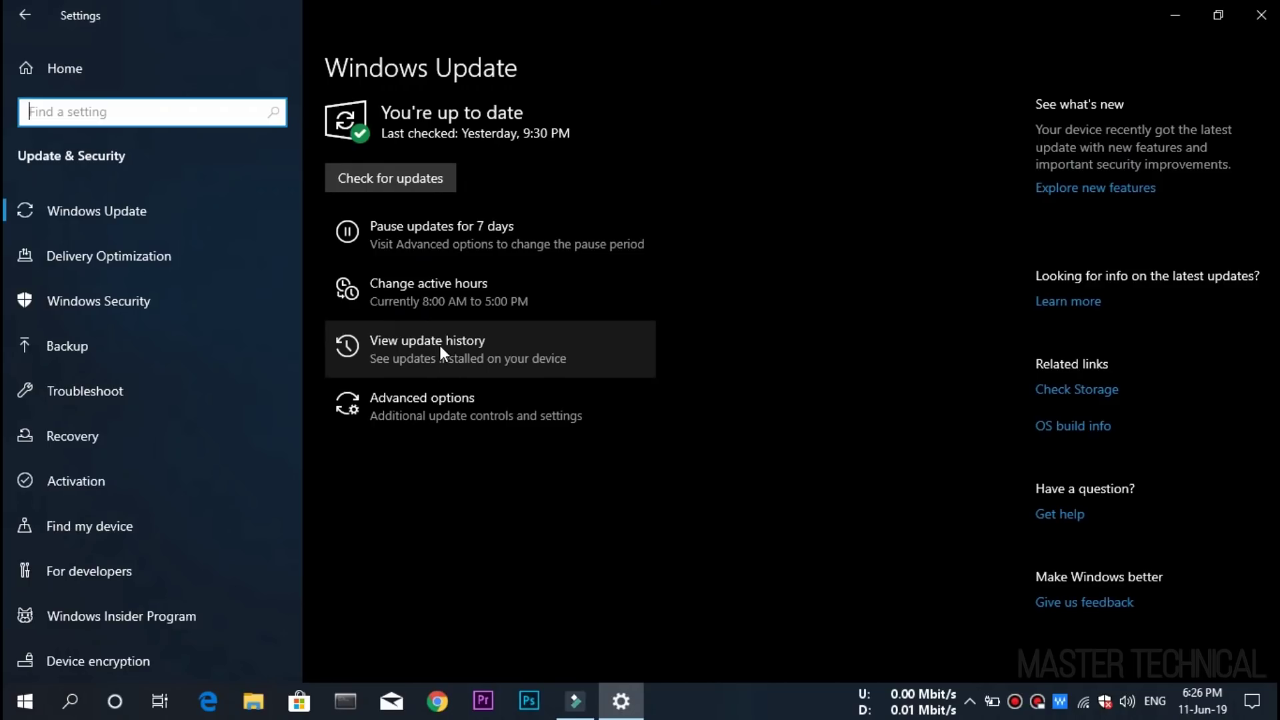
{"action": "left_click", "coordinate": [445, 410]}
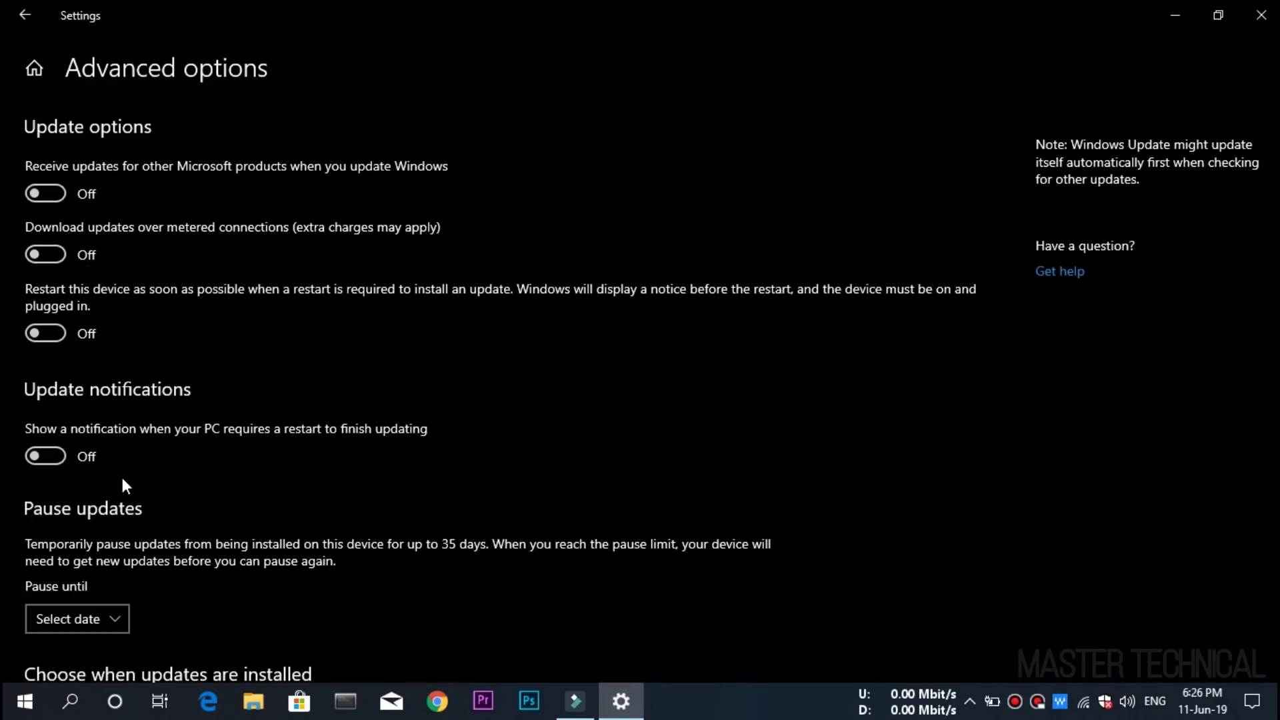
{"action": "scroll", "coordinate": [121, 494], "scroll_direction": "down", "scroll_amount": 5}
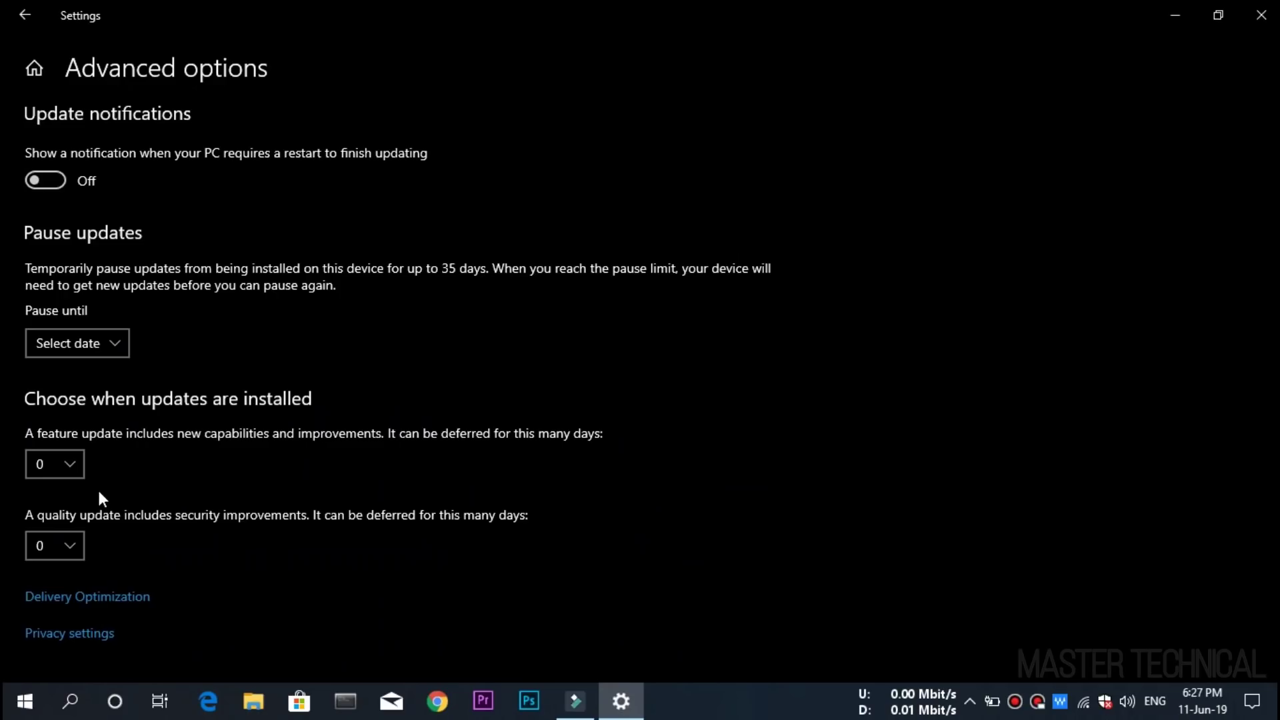
View the available dates for pausing updates, dismiss the list without choosing one, and leave Advanced options.
{"action": "left_click", "coordinate": [54, 351]}
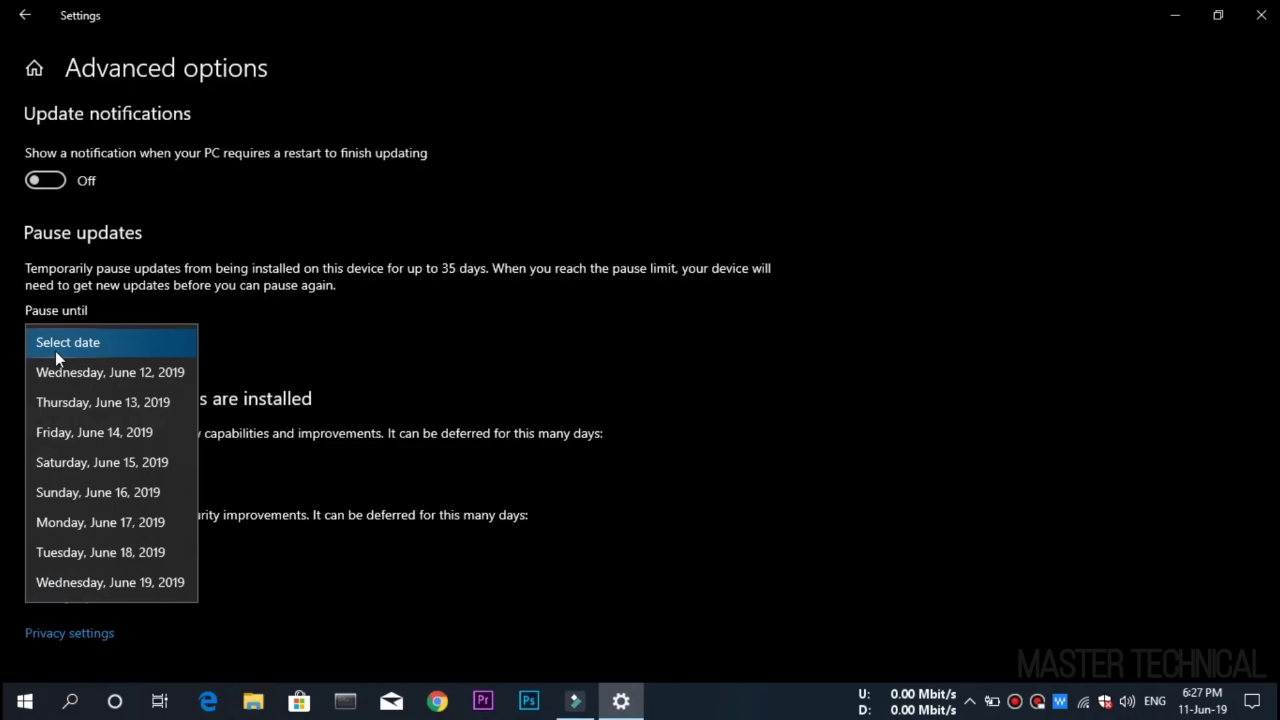
{"action": "left_click", "coordinate": [372, 581]}
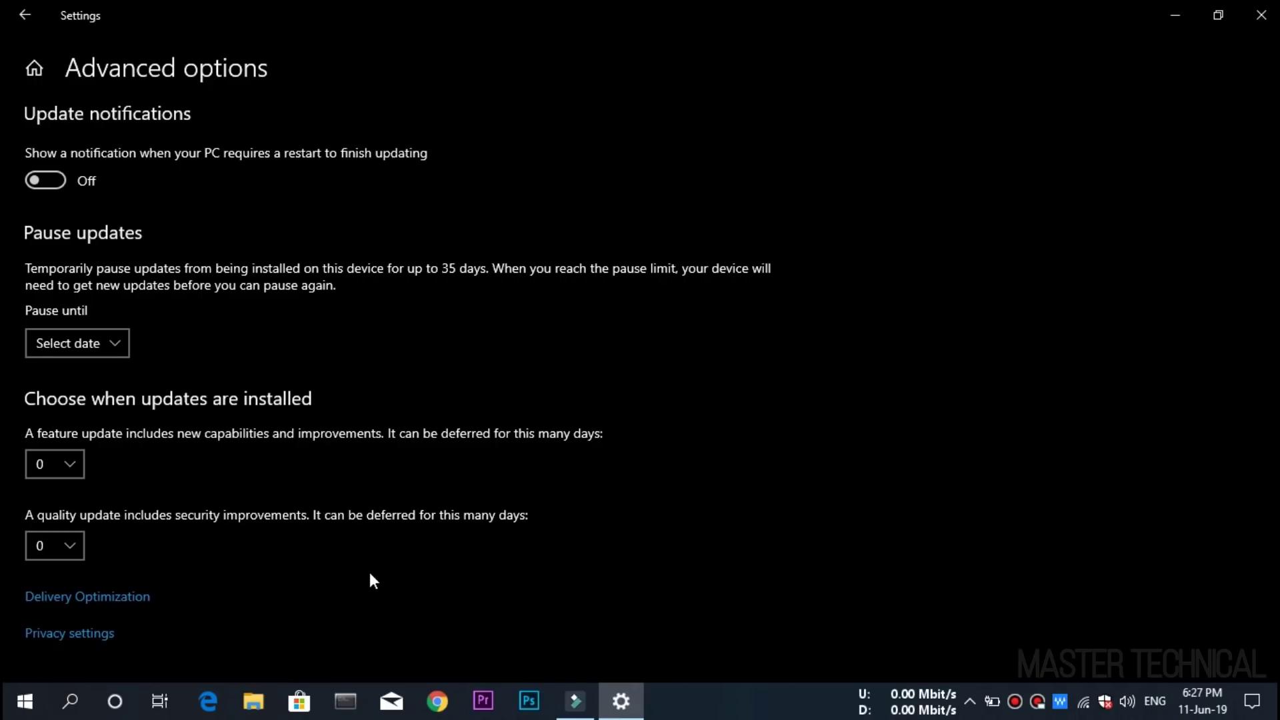
{"action": "left_click", "coordinate": [30, 26]}
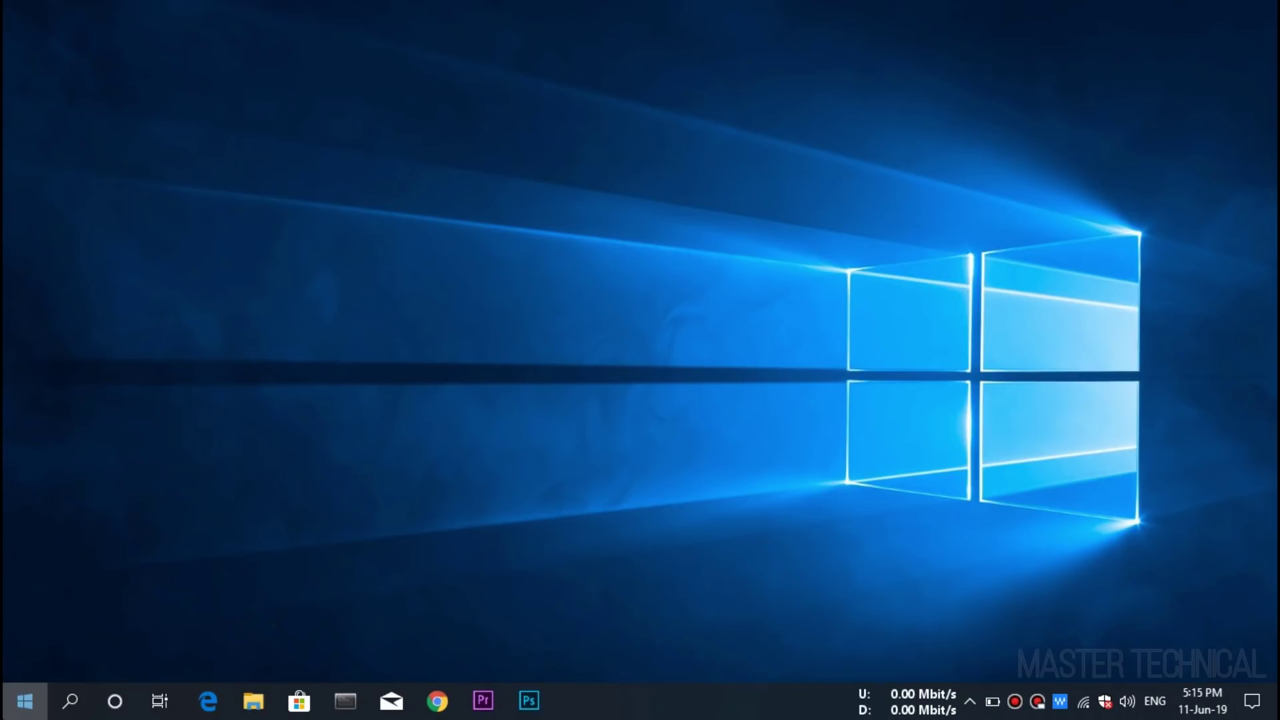
Open the Start menu, browse its tiles and app list, and close it.
{"action": "left_click", "coordinate": [25, 701]}
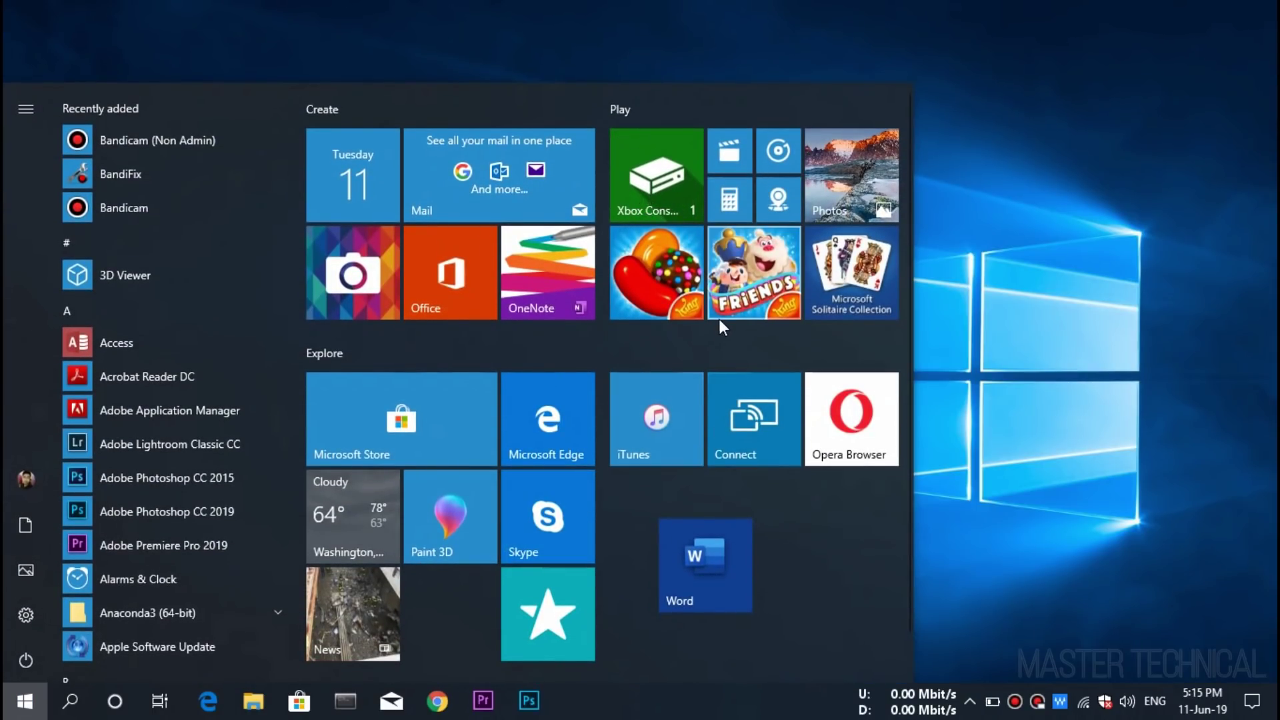
{"action": "scroll", "coordinate": [227, 312], "scroll_direction": "down", "scroll_amount": 15}
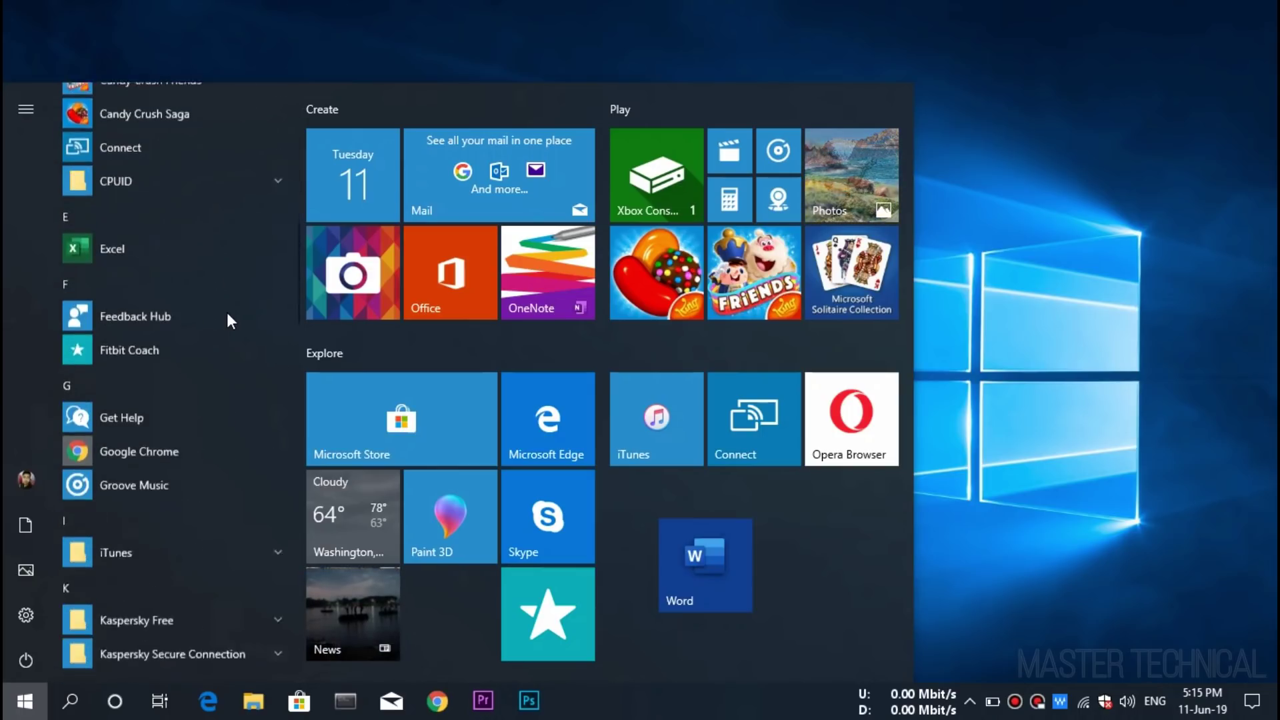
{"action": "scroll", "coordinate": [227, 312], "scroll_direction": "down", "scroll_amount": 5}
{"action": "left_click", "coordinate": [1050, 324]}
{"action": "right_click", "coordinate": [866, 284]}
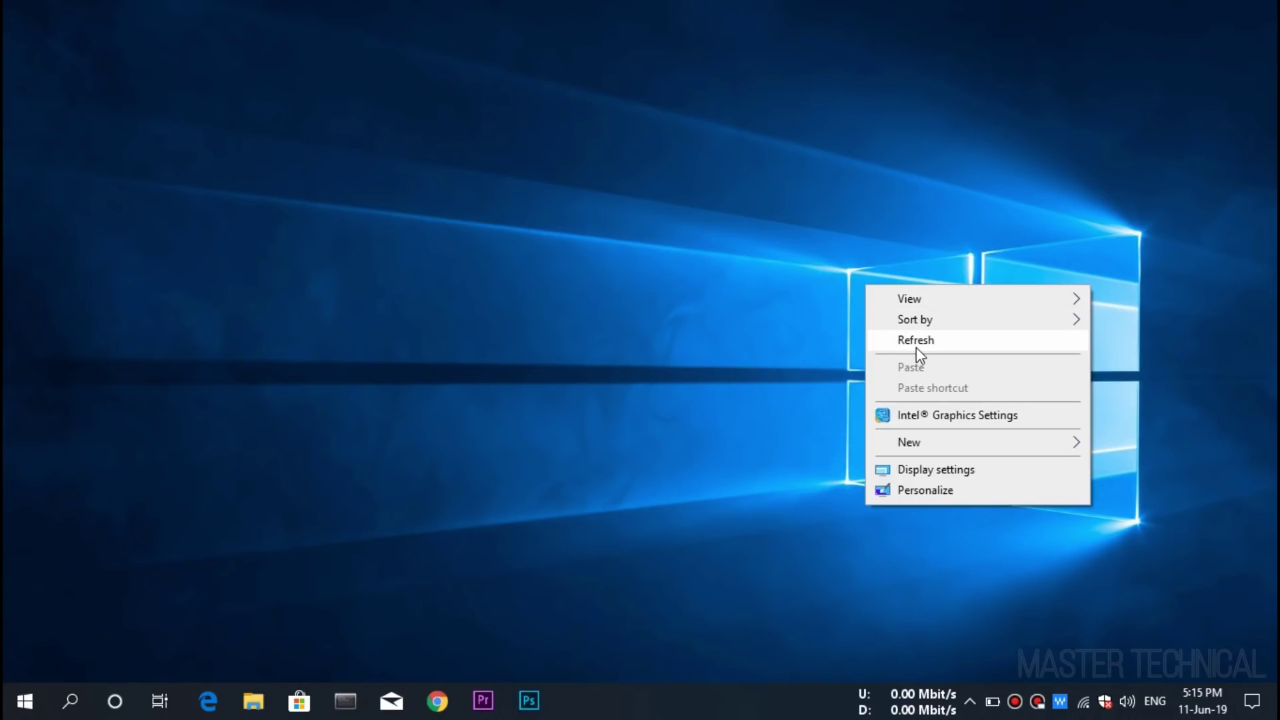
{"action": "left_click", "coordinate": [917, 347]}
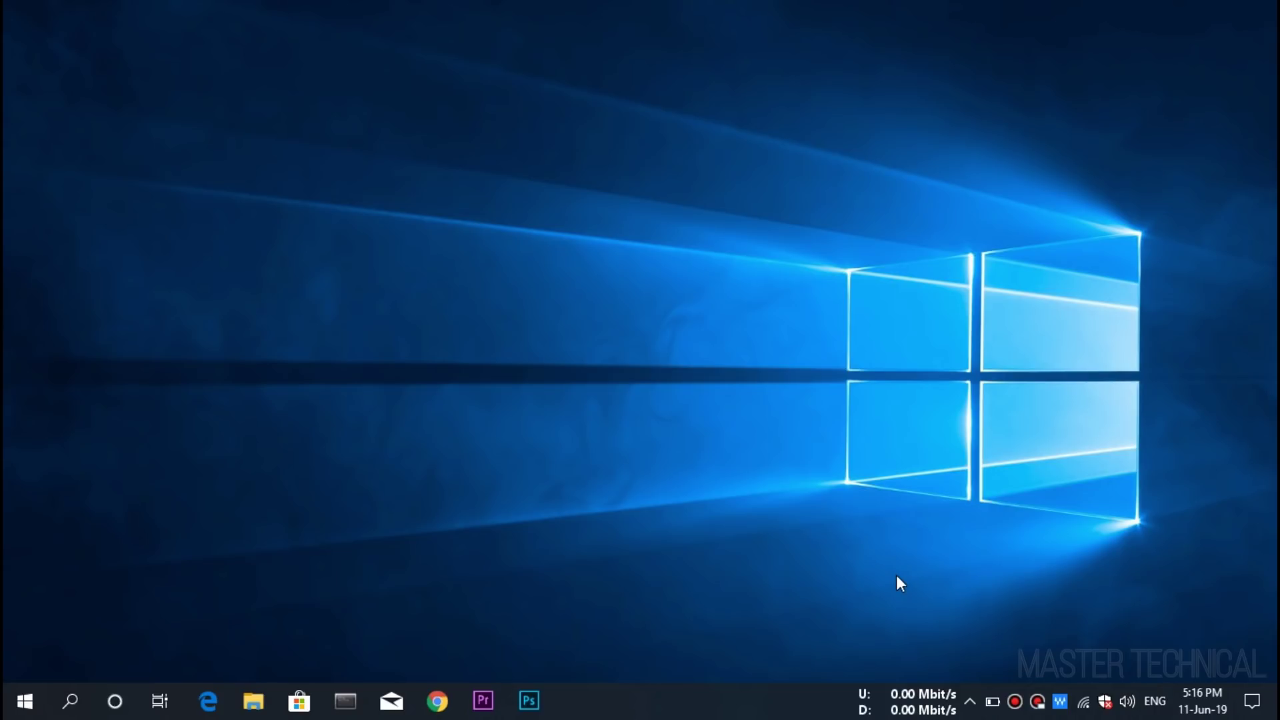
{"action": "right_click", "coordinate": [383, 360]}
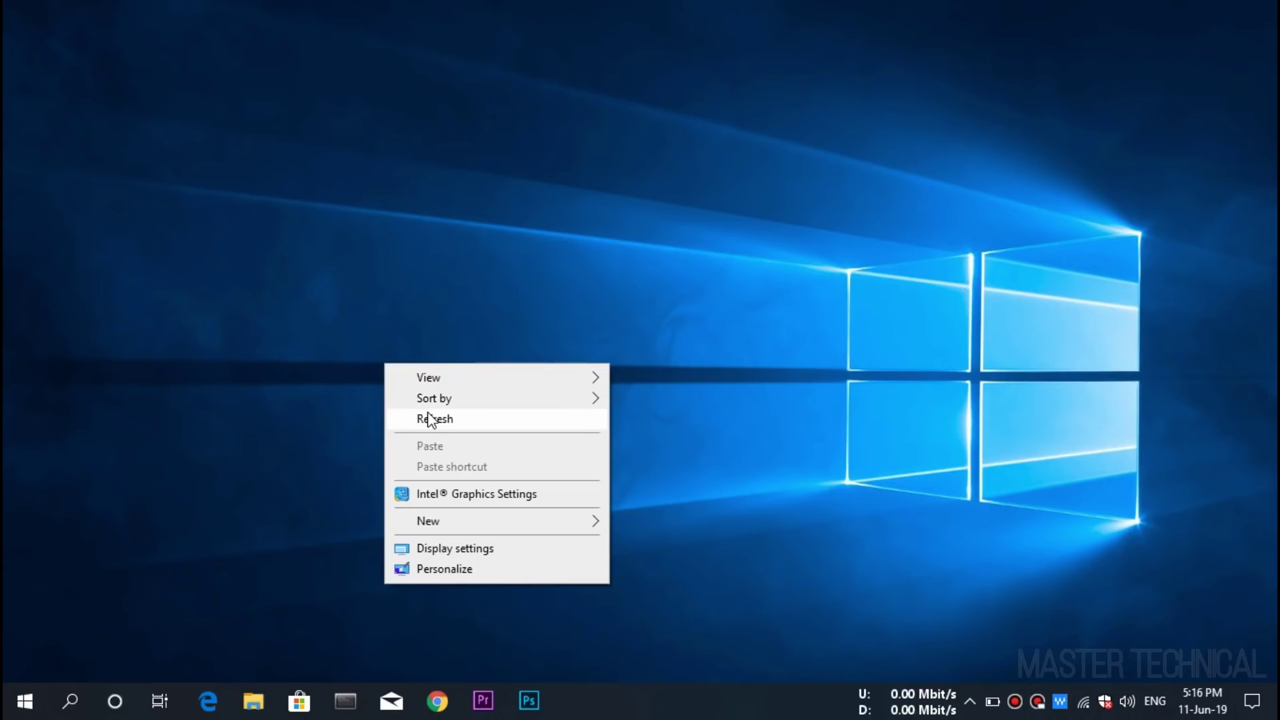
{"action": "left_click", "coordinate": [429, 414]}
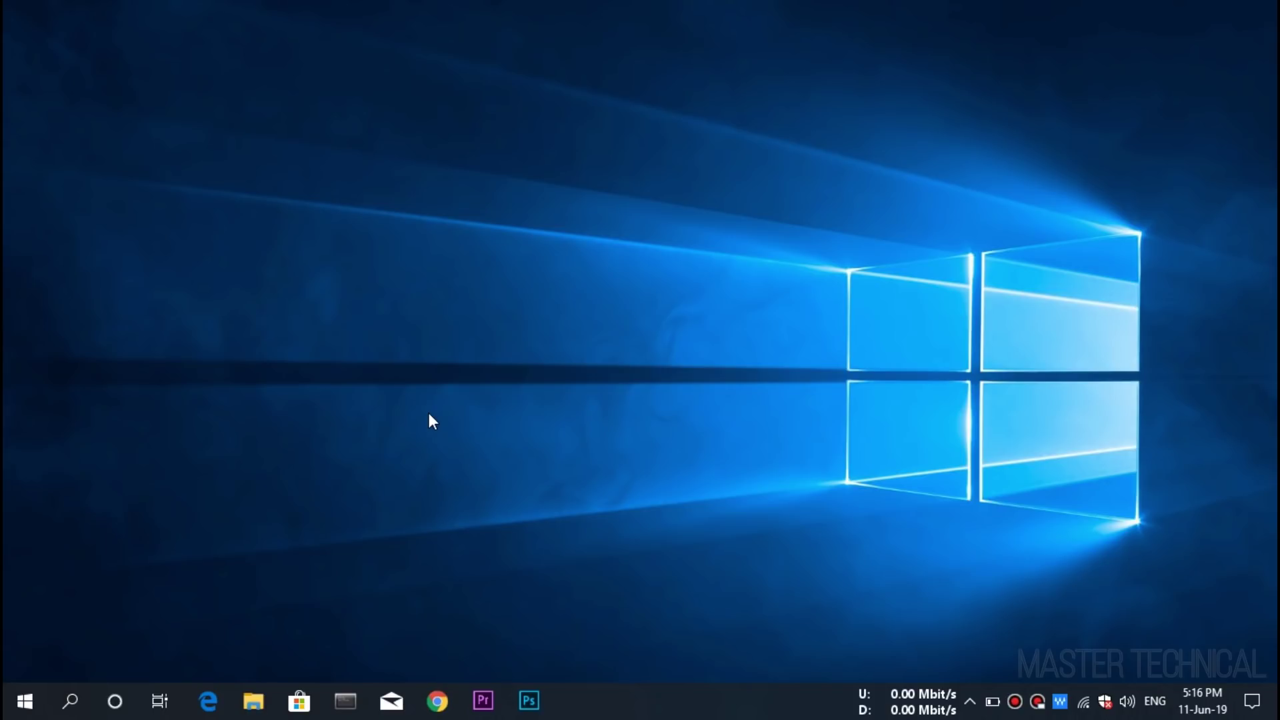
{"action": "right_click", "coordinate": [376, 239]}
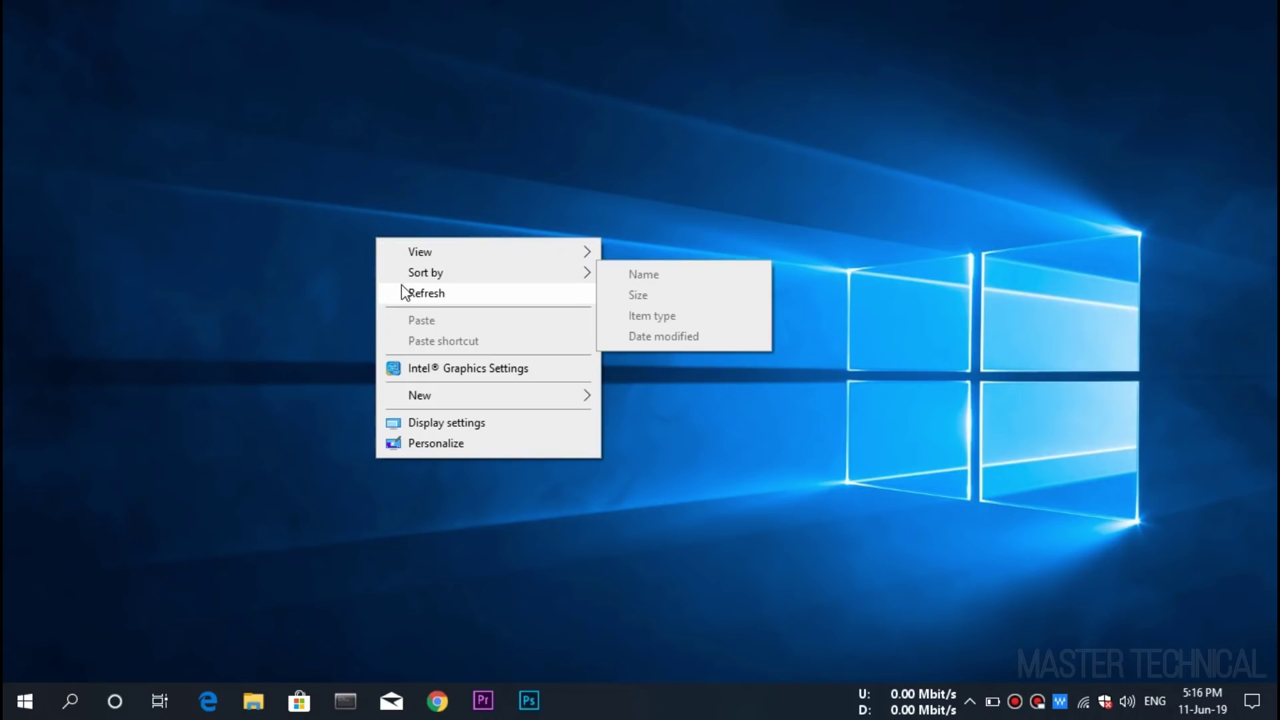
{"action": "left_click", "coordinate": [402, 287]}
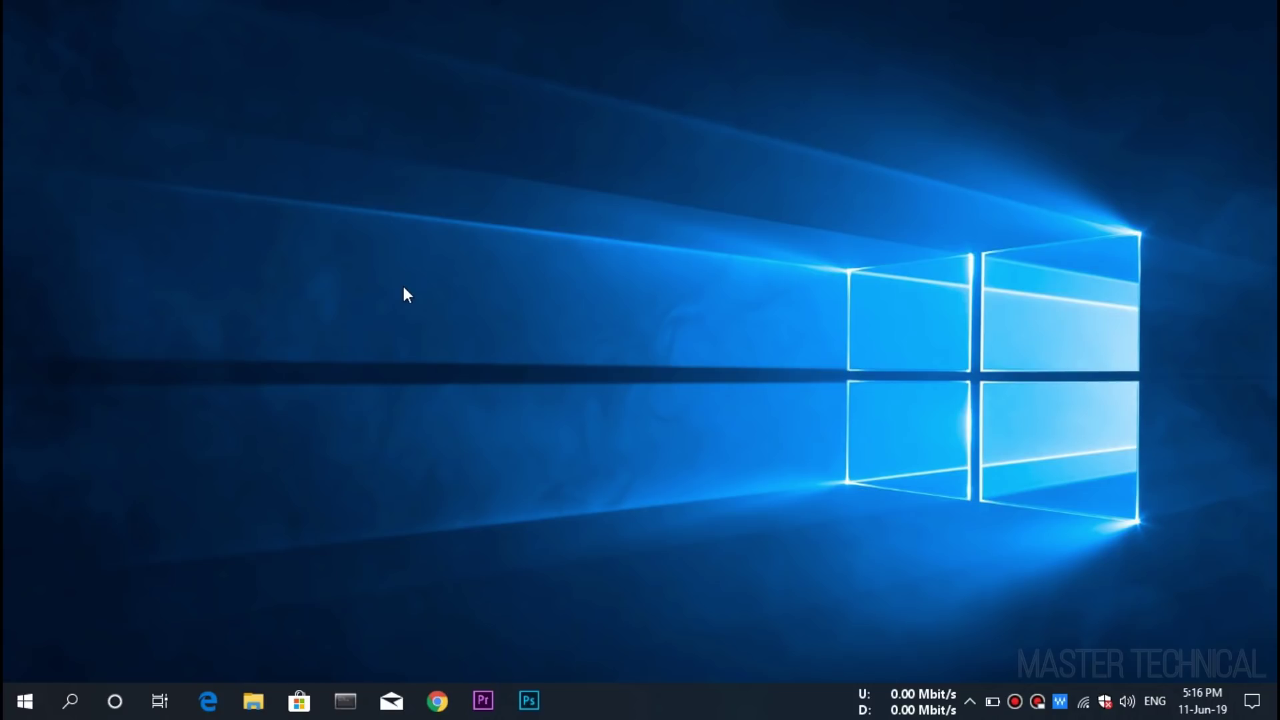
Search for "sand" and launch Windows Sandbox.
{"action": "key", "text": "super"}
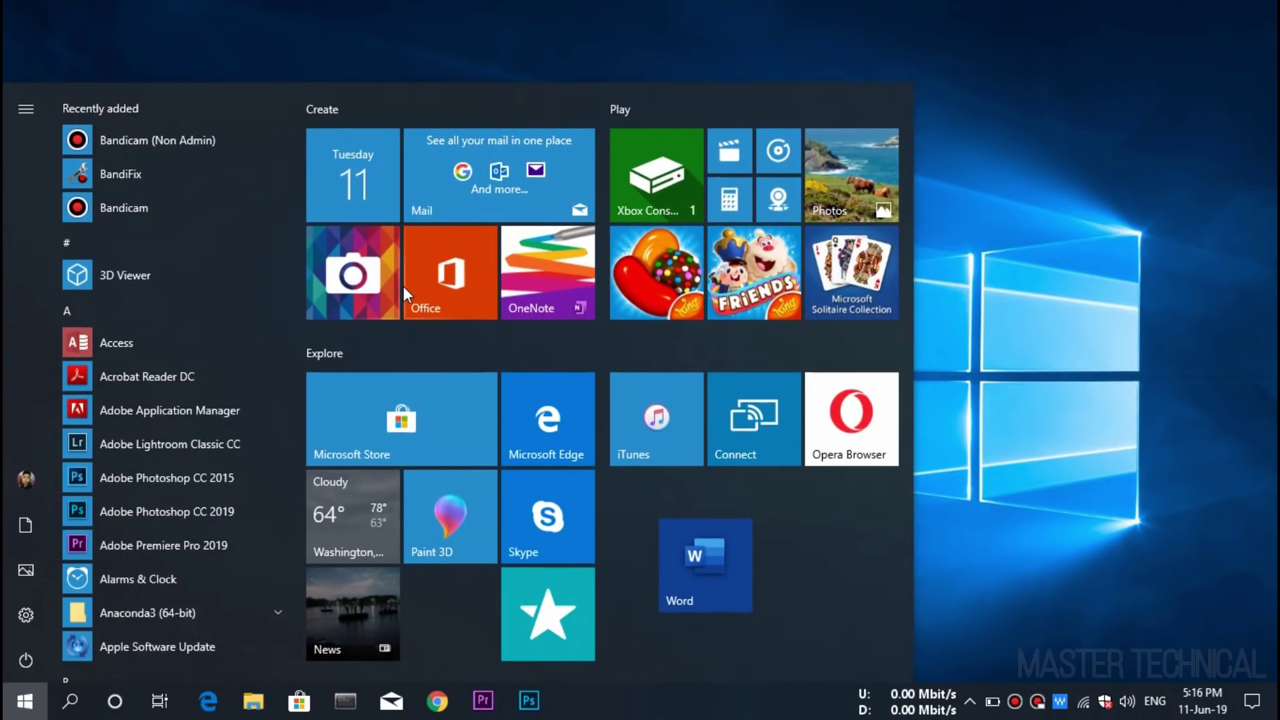
{"action": "type", "text": "sand"}
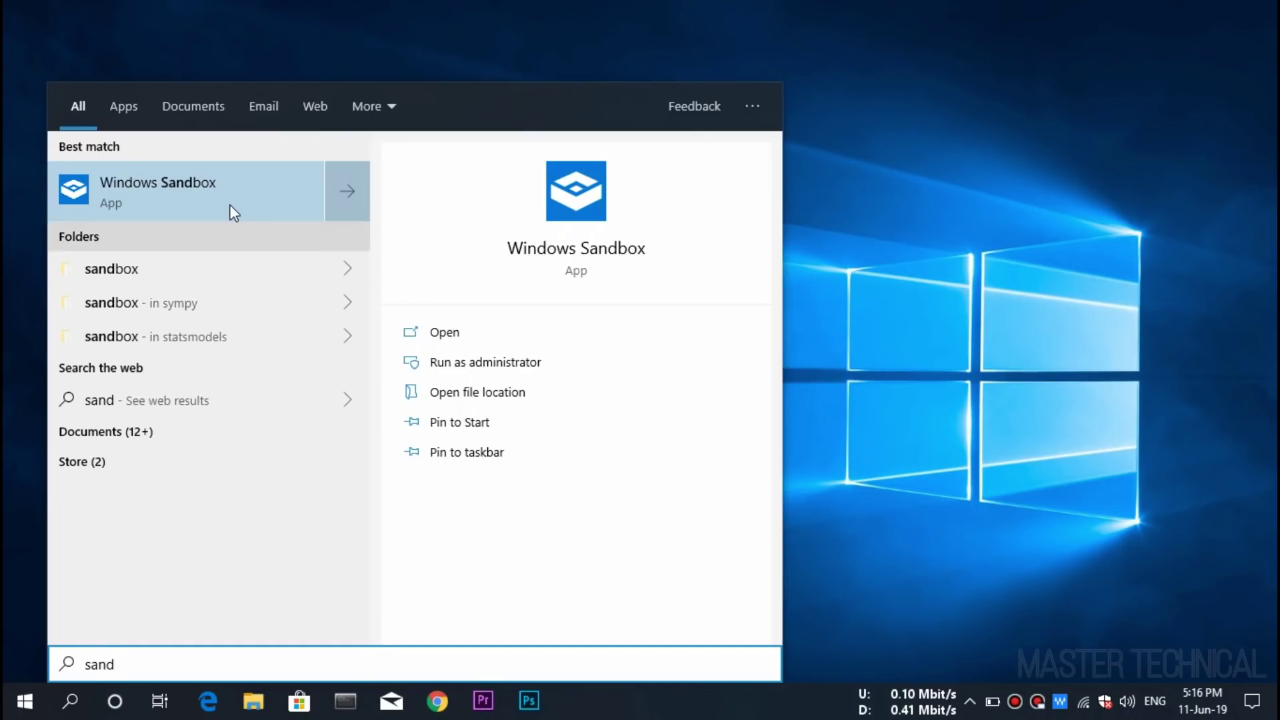
{"action": "left_click", "coordinate": [147, 184]}
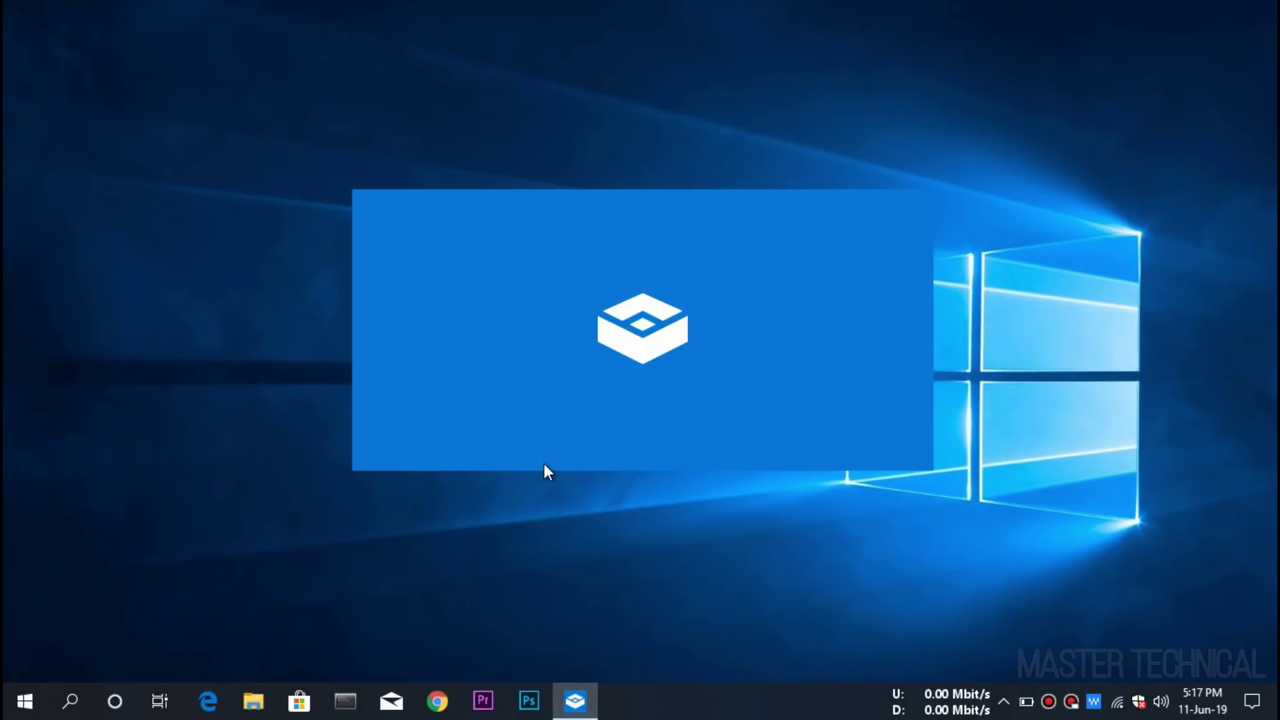
{"action": "key", "text": "super"}
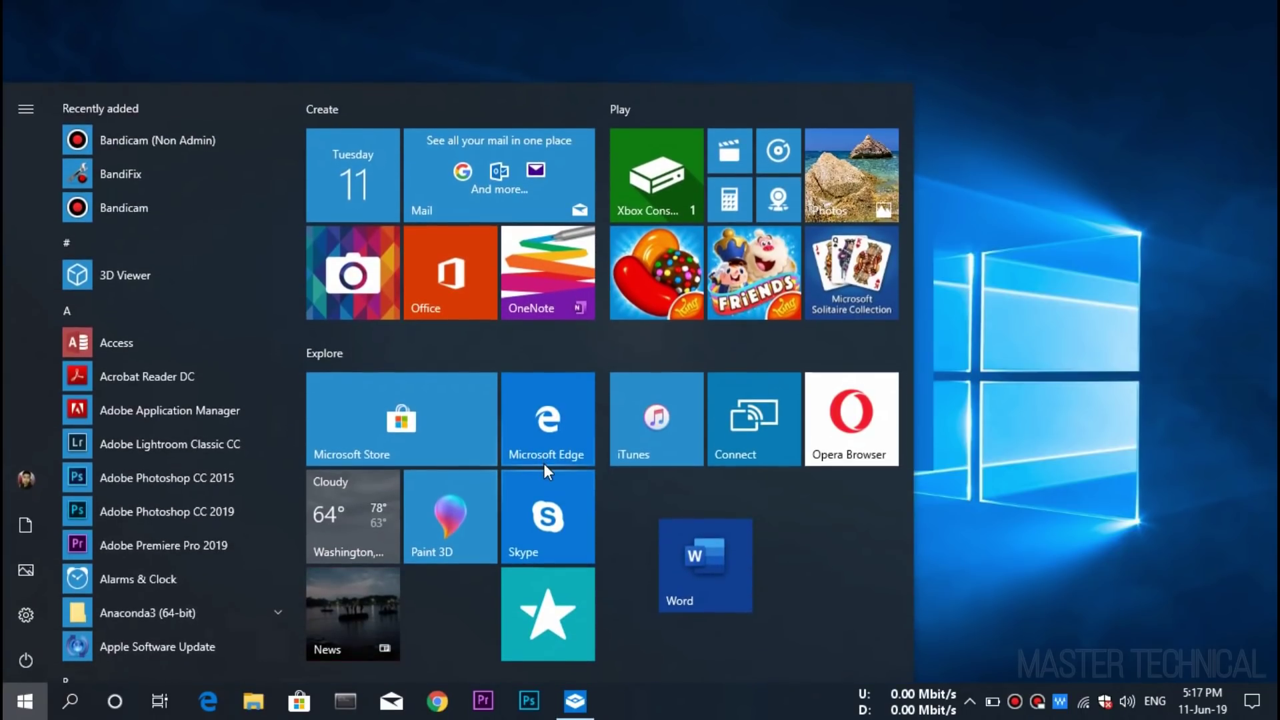
{"action": "key", "text": "super"}
{"action": "type", "text": "san"}
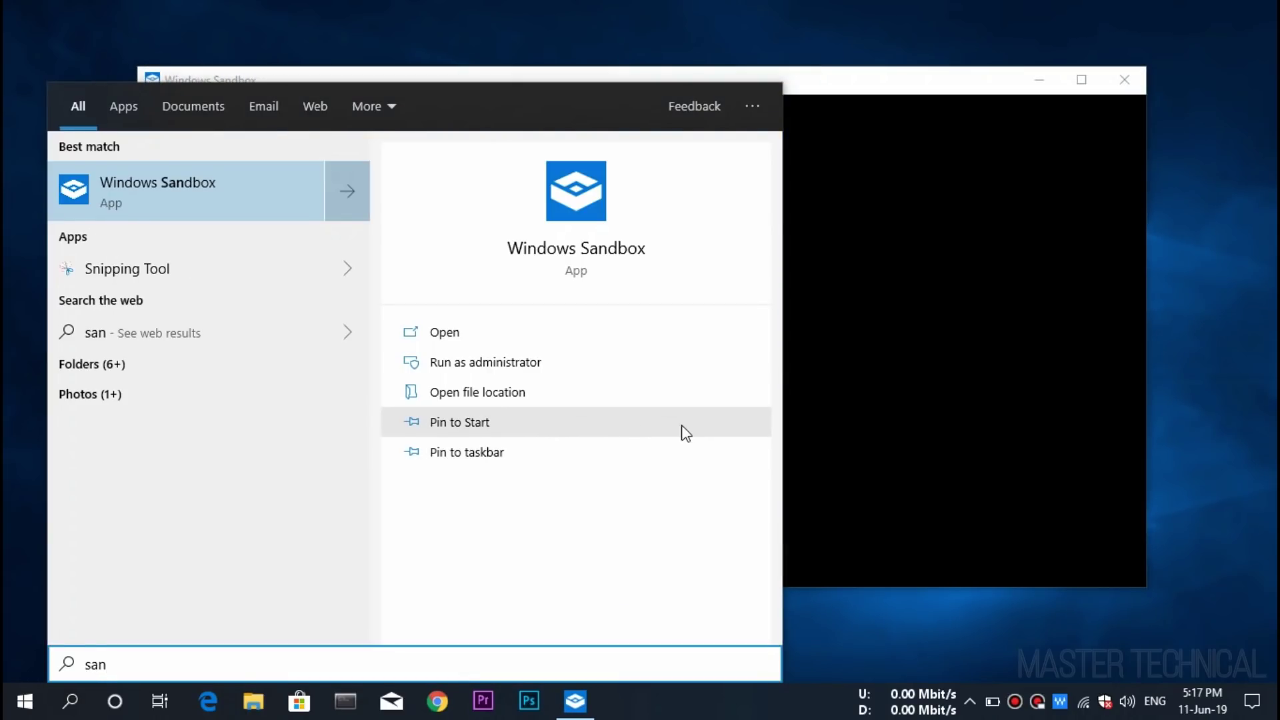
{"action": "left_click", "coordinate": [834, 606]}
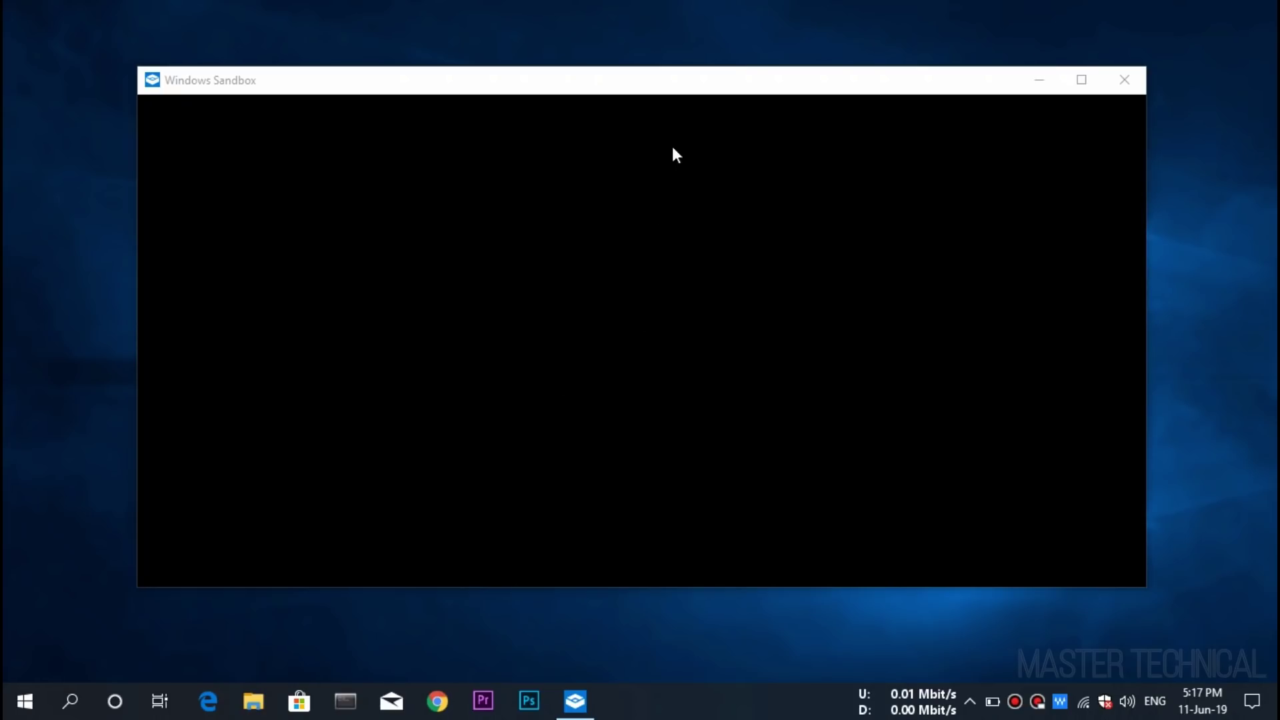
{"action": "left_click_drag", "start_coordinate": [526, 85], "coordinate": [541, 61]}
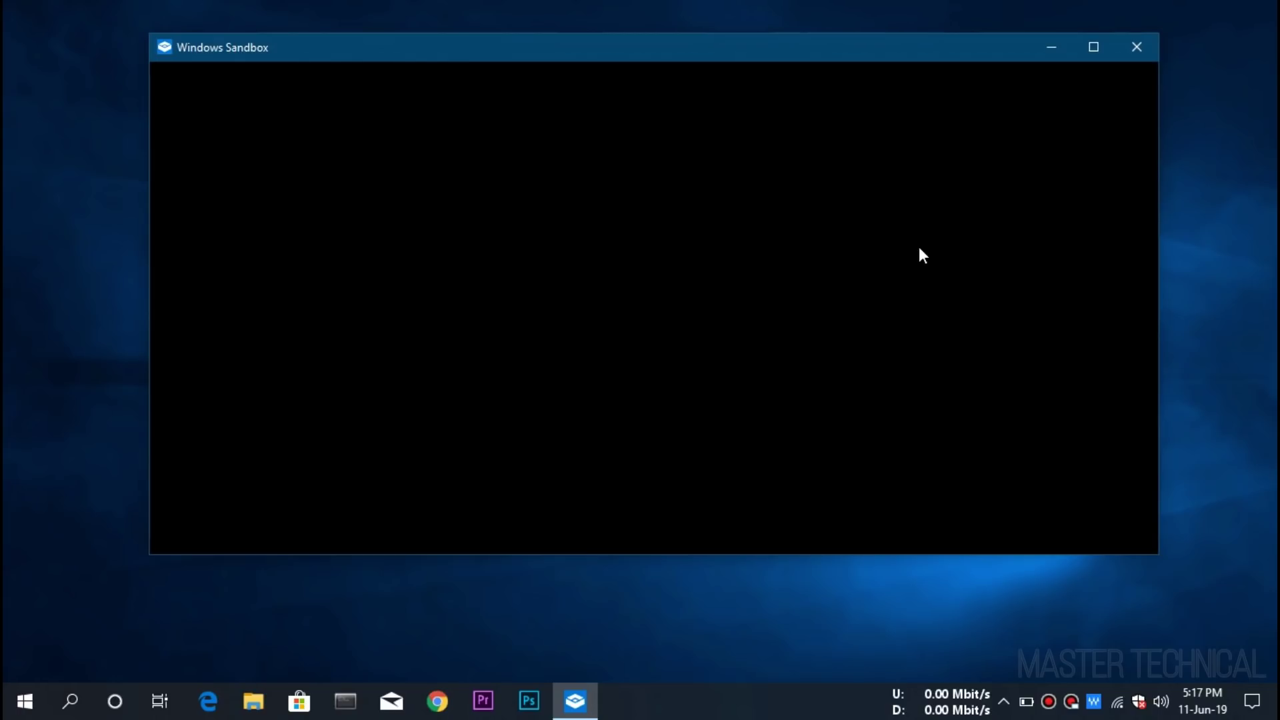
{"action": "key", "text": "super"}
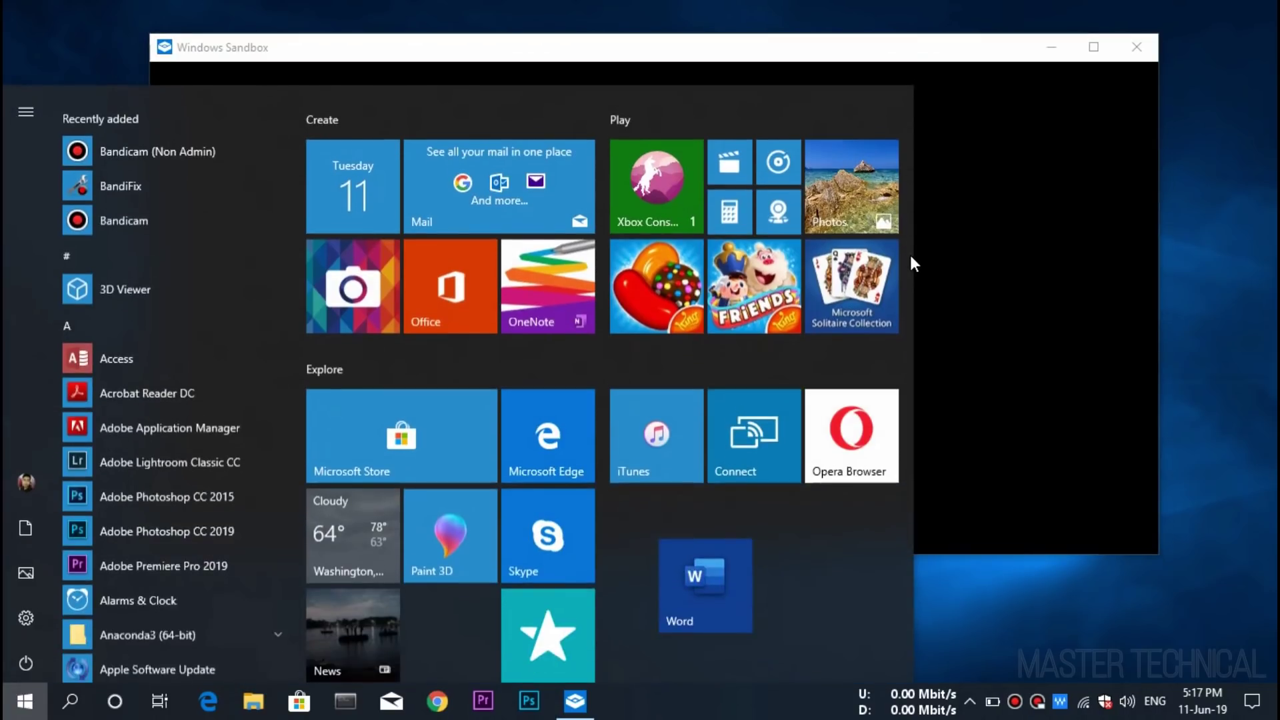
{"action": "type", "text": "windows"}
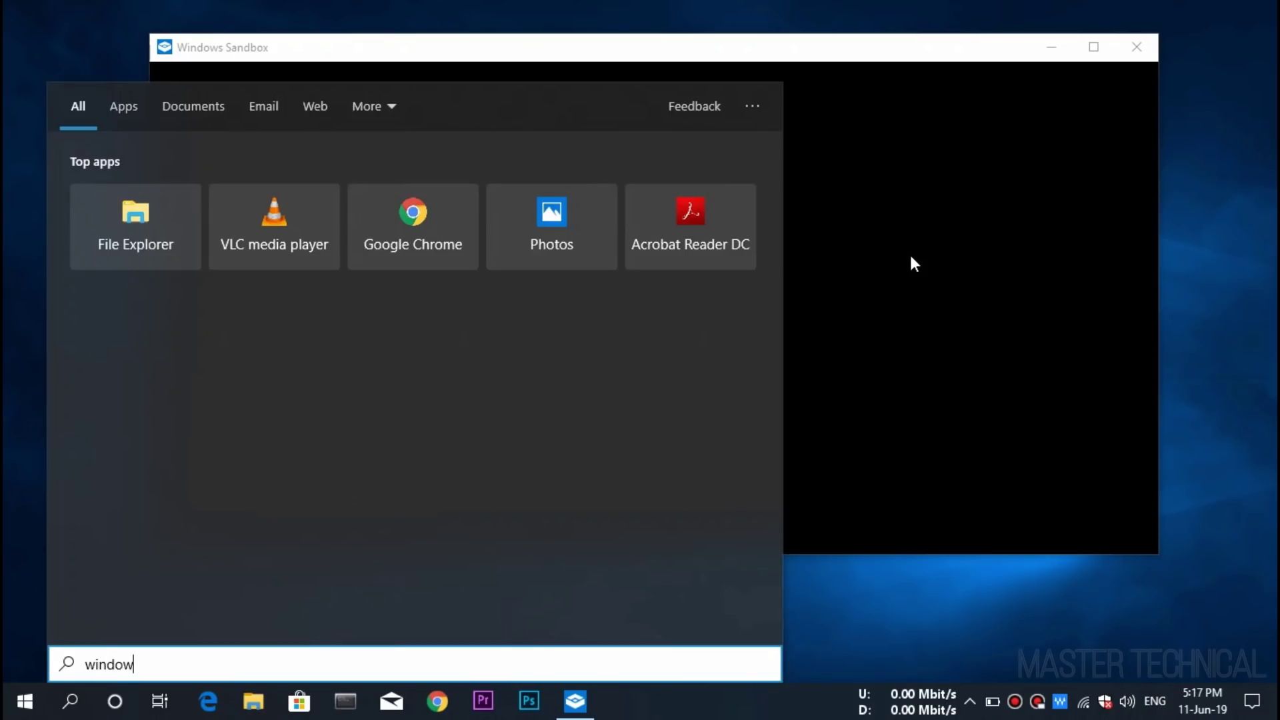
{"action": "type", "text": " fea"}
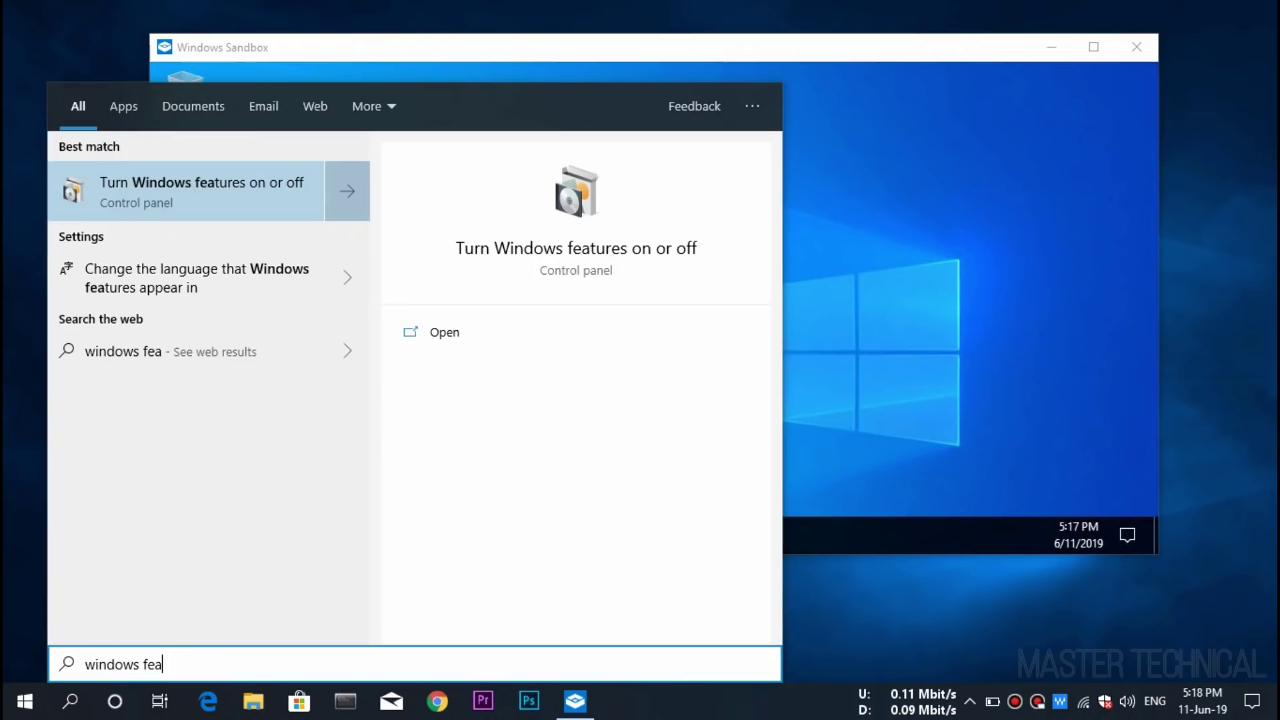
{"action": "left_click", "coordinate": [910, 159]}
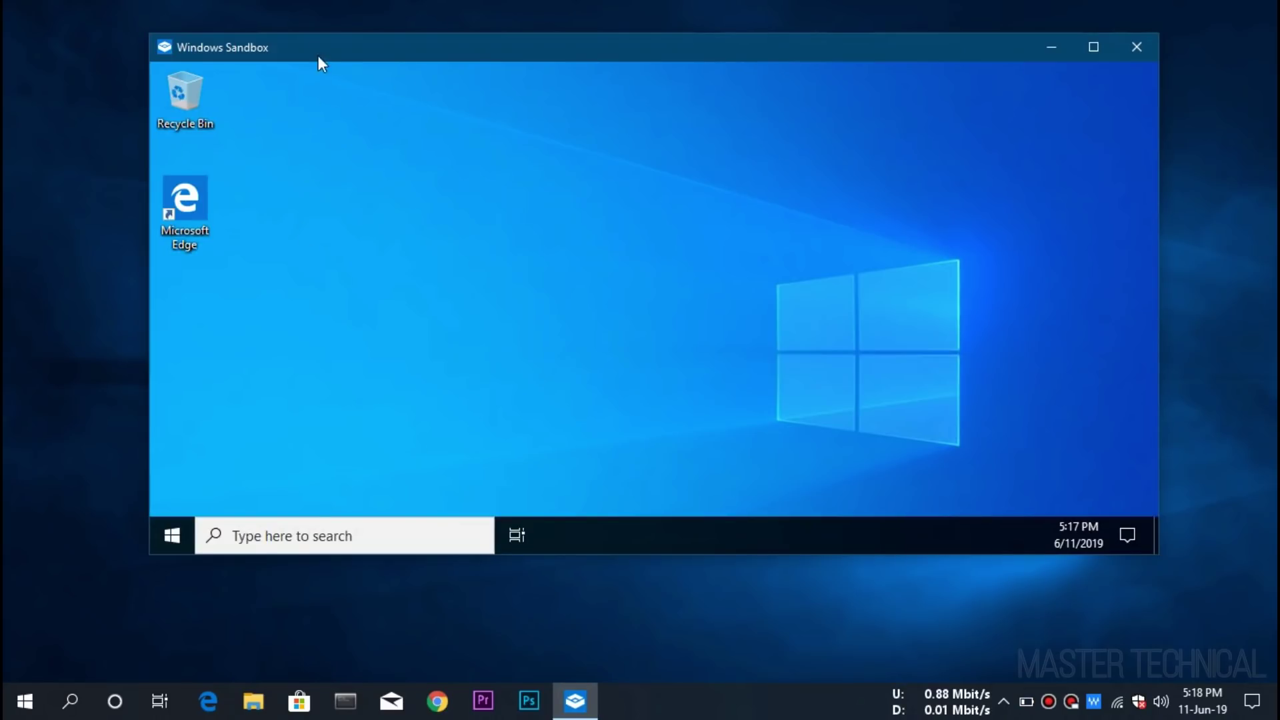
Move the Windows Sandbox window slightly lower and refresh both the host desktop and the sandbox desktop.
{"action": "mouse_move", "coordinate": [318, 54]}
{"action": "left_mouse_down"}
{"action": "mouse_move", "coordinate": [312, 69]}
{"action": "mouse_move", "coordinate": [274, 65]}
{"action": "mouse_move", "coordinate": [313, 71]}
{"action": "left_mouse_up"}
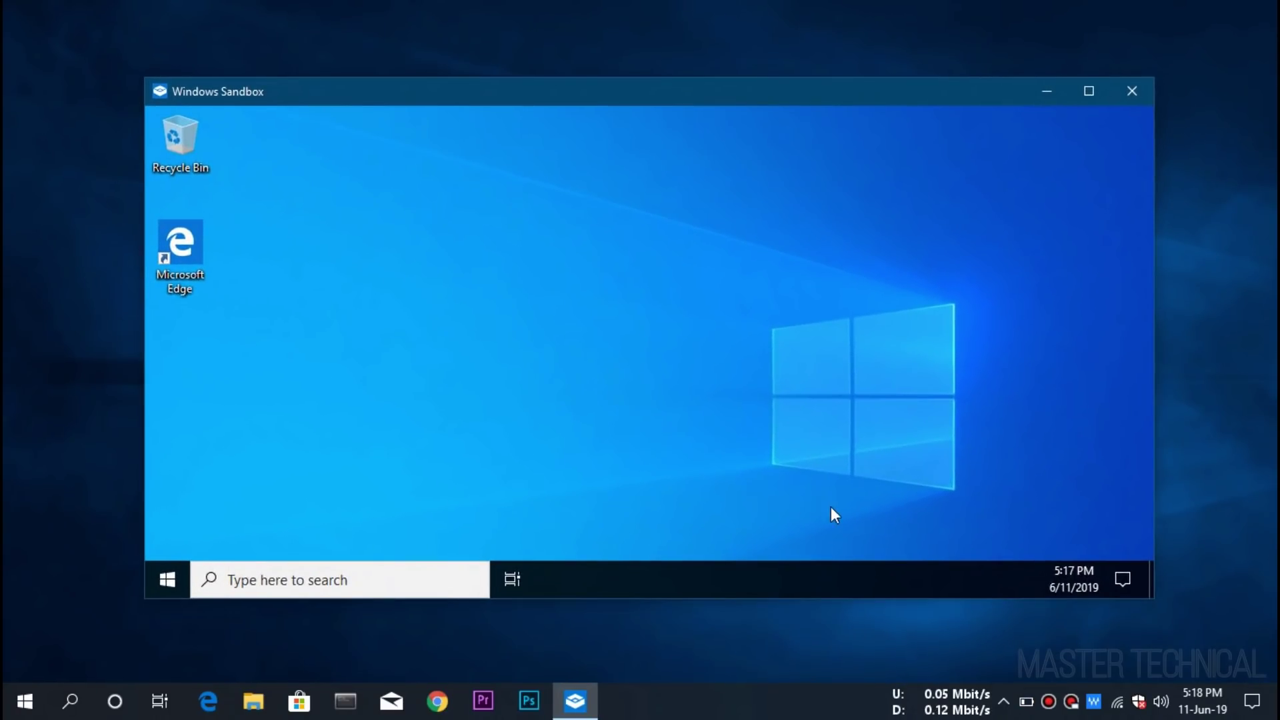
{"action": "left_click", "coordinate": [24, 701]}
{"action": "left_click", "coordinate": [546, 403]}
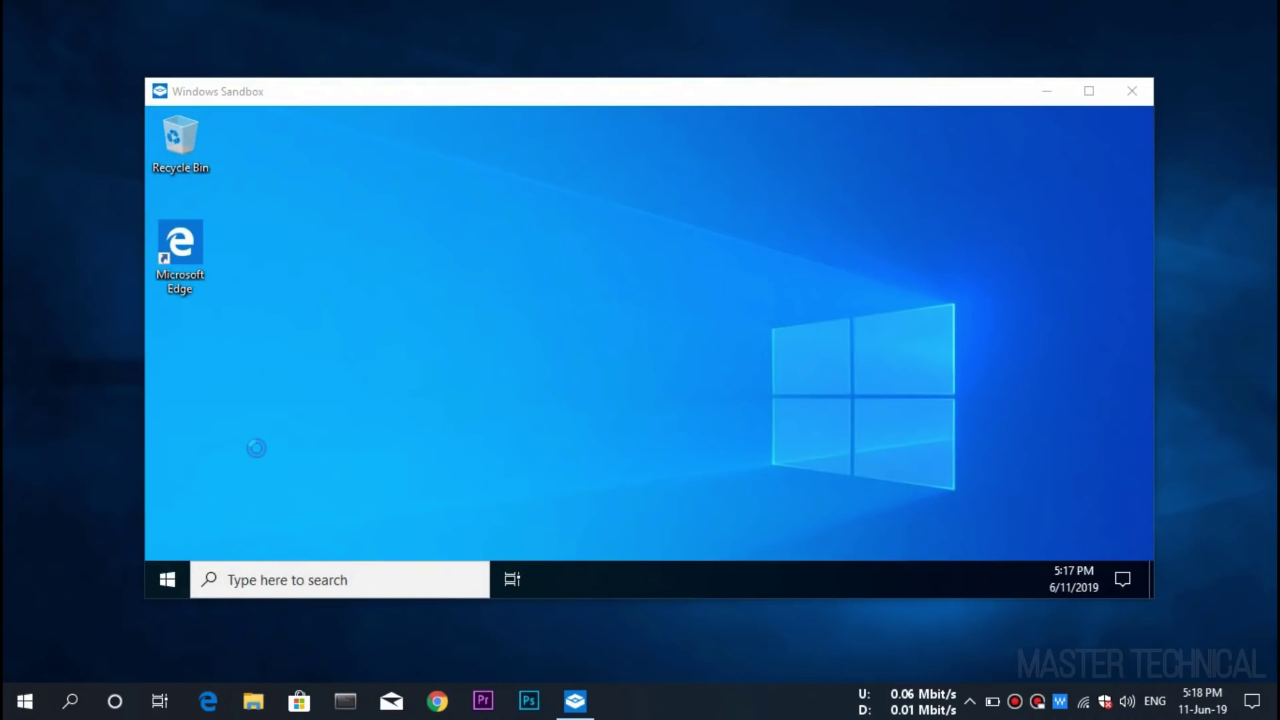
{"action": "right_click", "coordinate": [34, 375]}
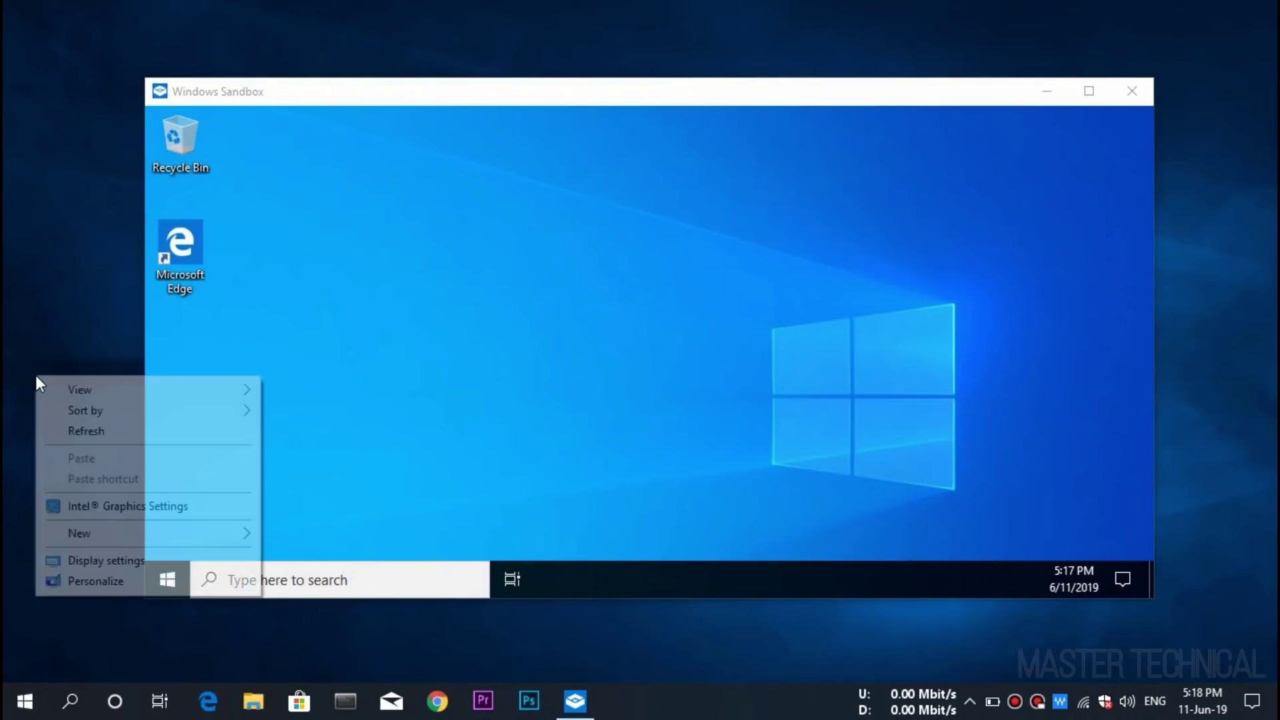
{"action": "left_click", "coordinate": [69, 427]}
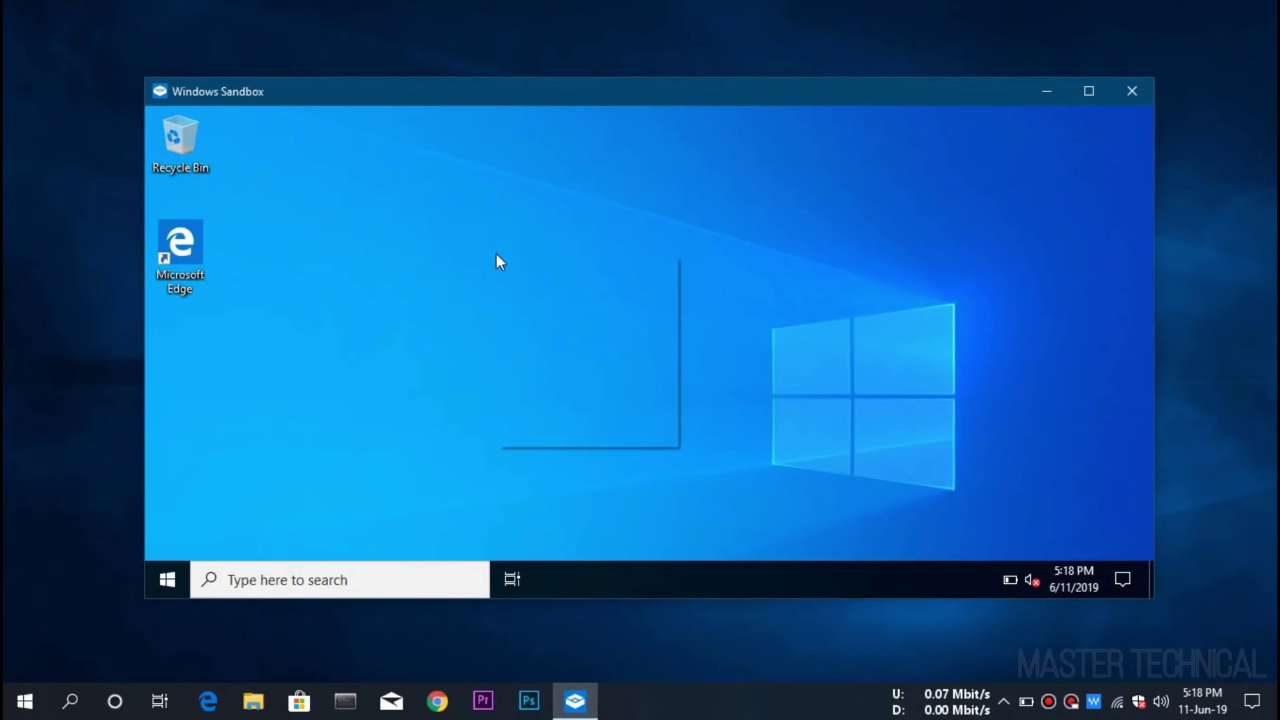
{"action": "left_click", "coordinate": [527, 310]}
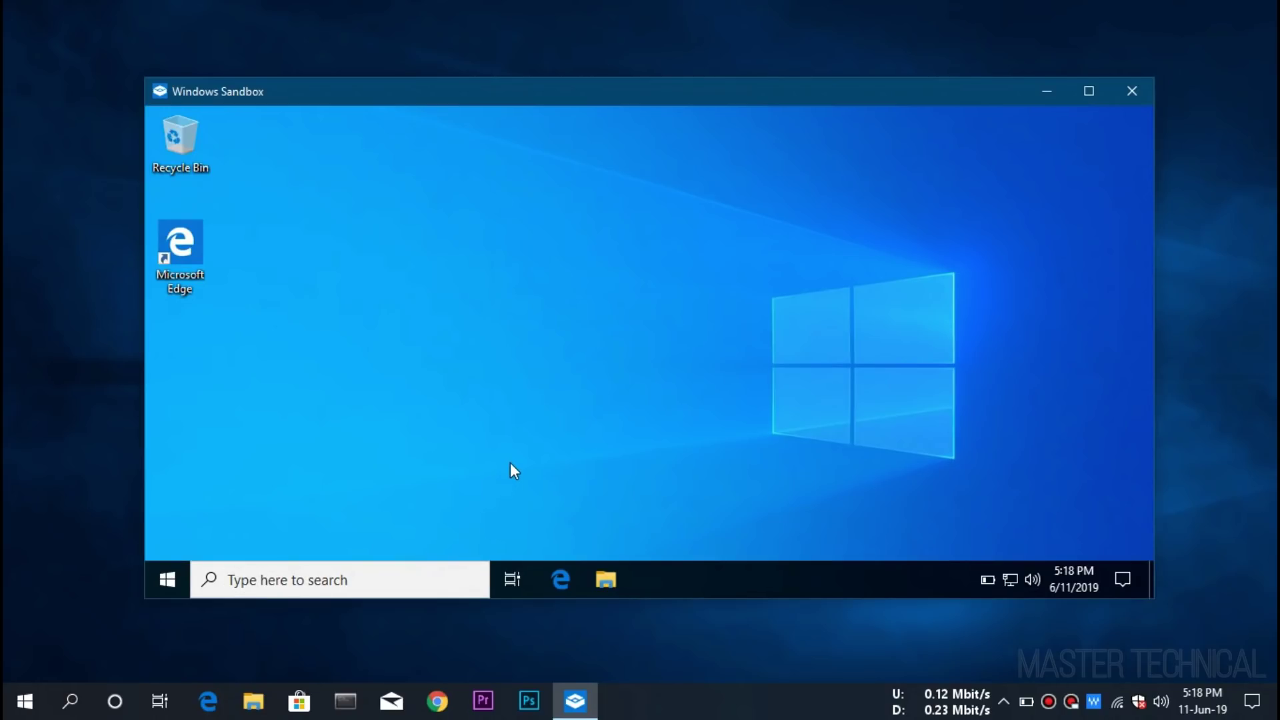
View and close the sandbox's Start menu, and show This PC in the sandbox's File Explorer.
{"action": "left_click", "coordinate": [175, 586]}
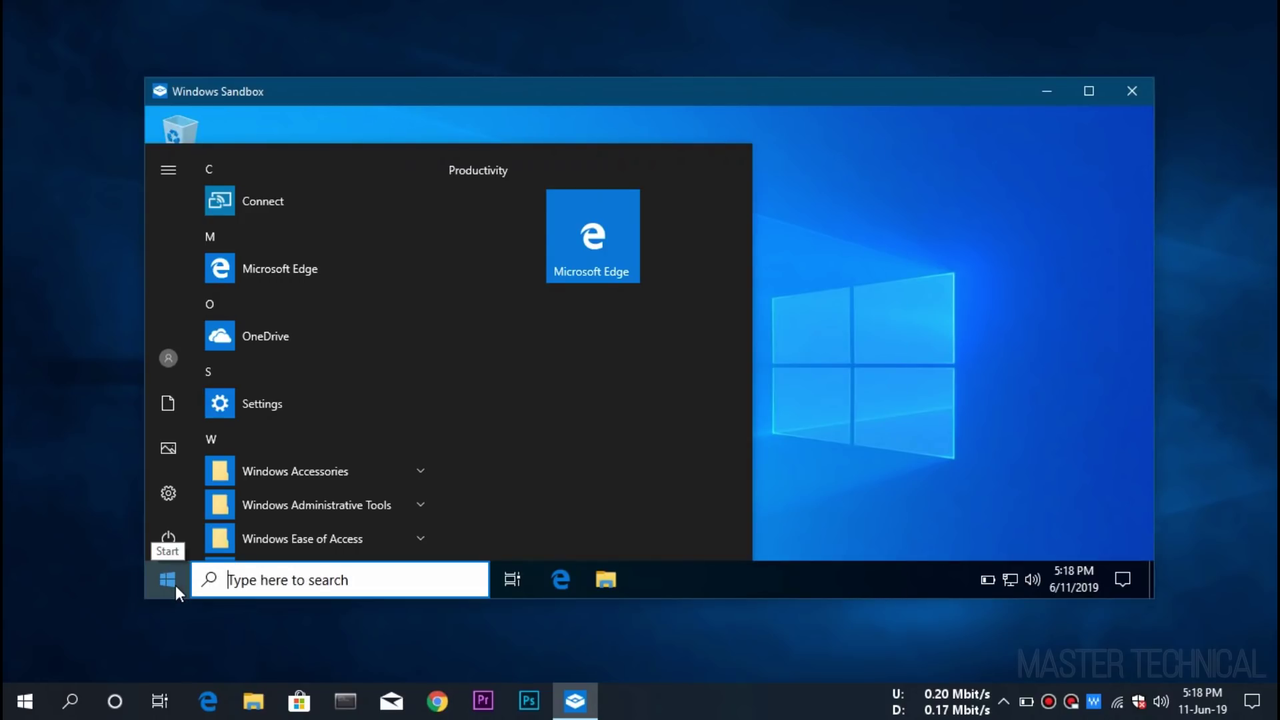
{"action": "left_click", "coordinate": [169, 582]}
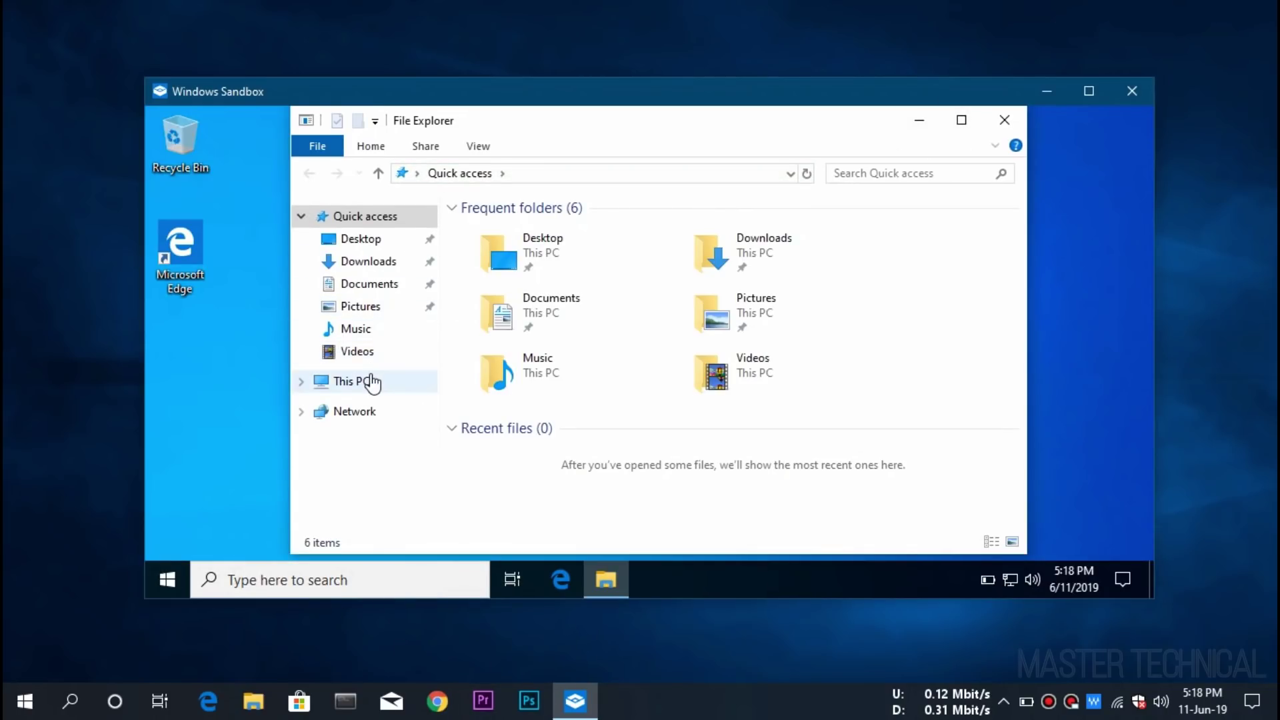
{"action": "left_click", "coordinate": [372, 382]}
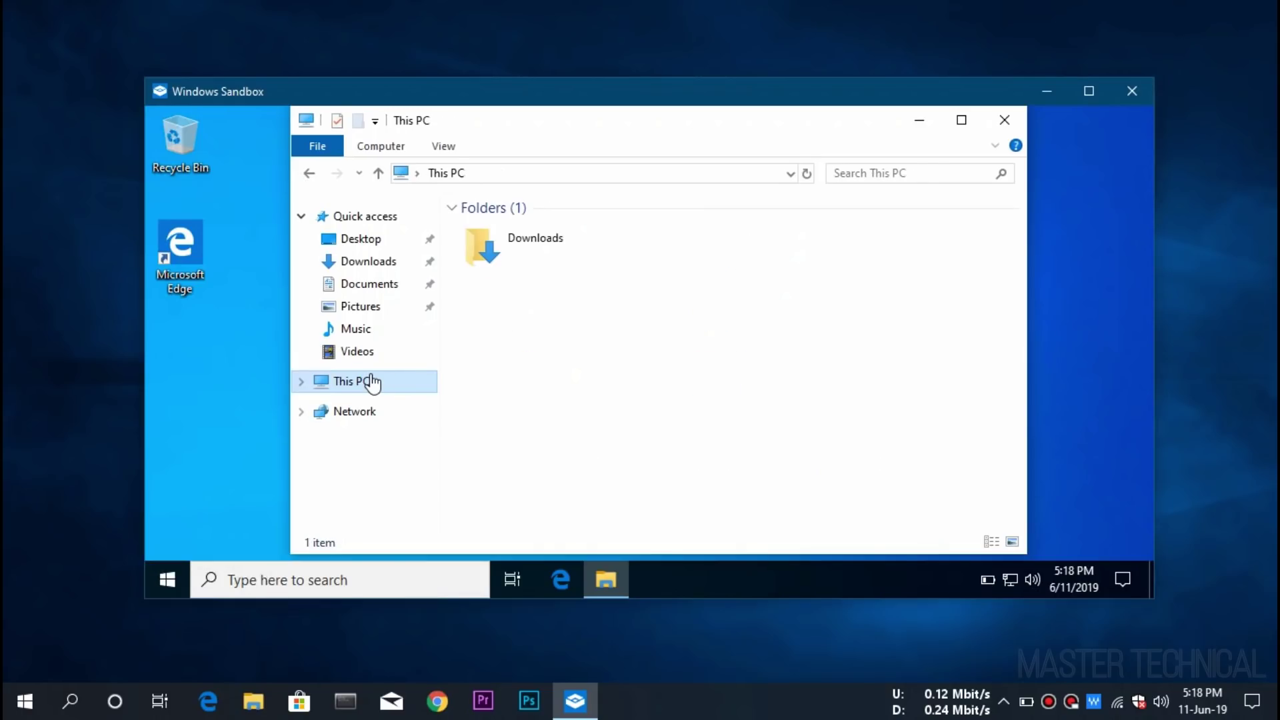
Review the system properties of This PC inside the sandbox, and close the System and File Explorer windows.
{"action": "right_click", "coordinate": [372, 377]}
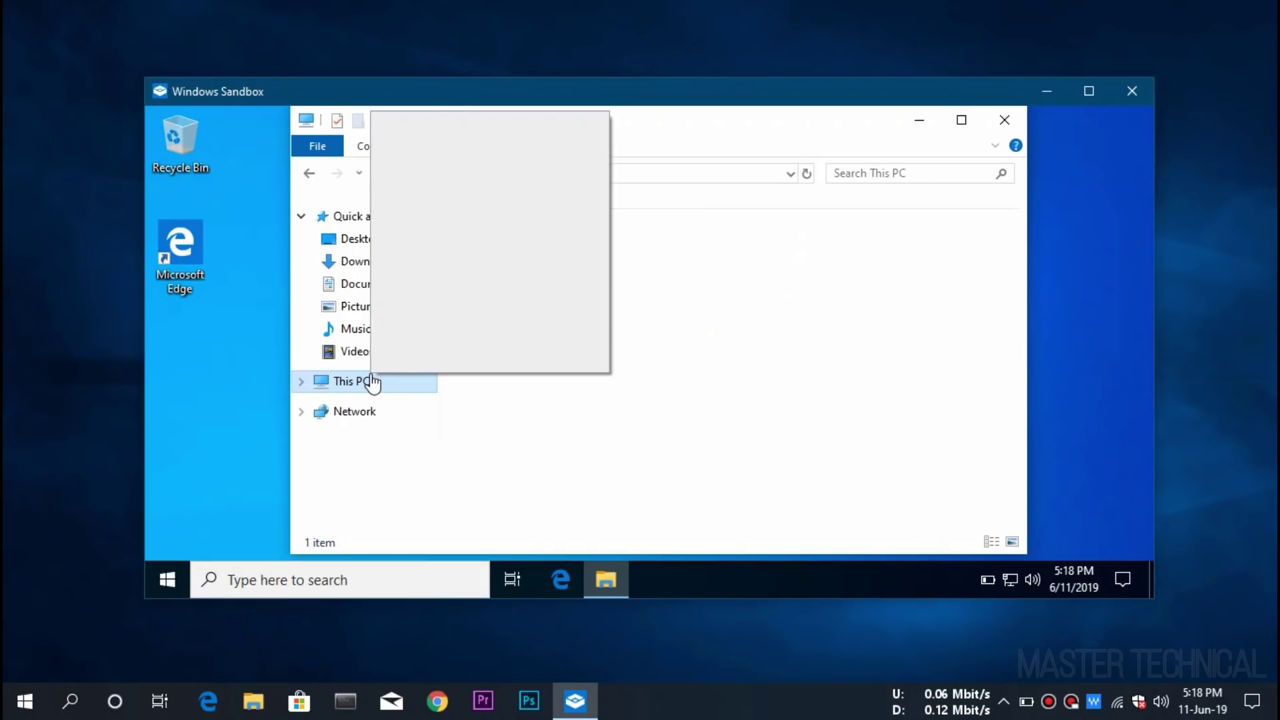
{"action": "left_click", "coordinate": [419, 356]}
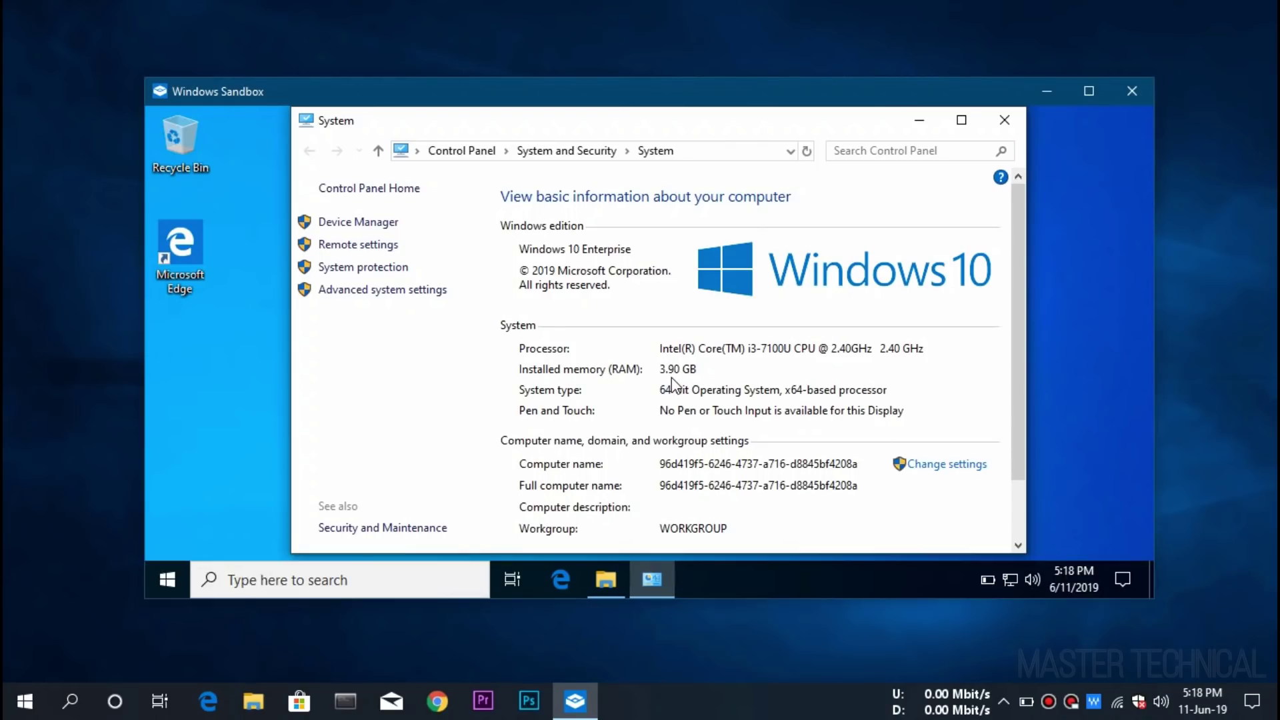
{"action": "scroll", "coordinate": [685, 438], "scroll_direction": "down", "scroll_amount": 1}
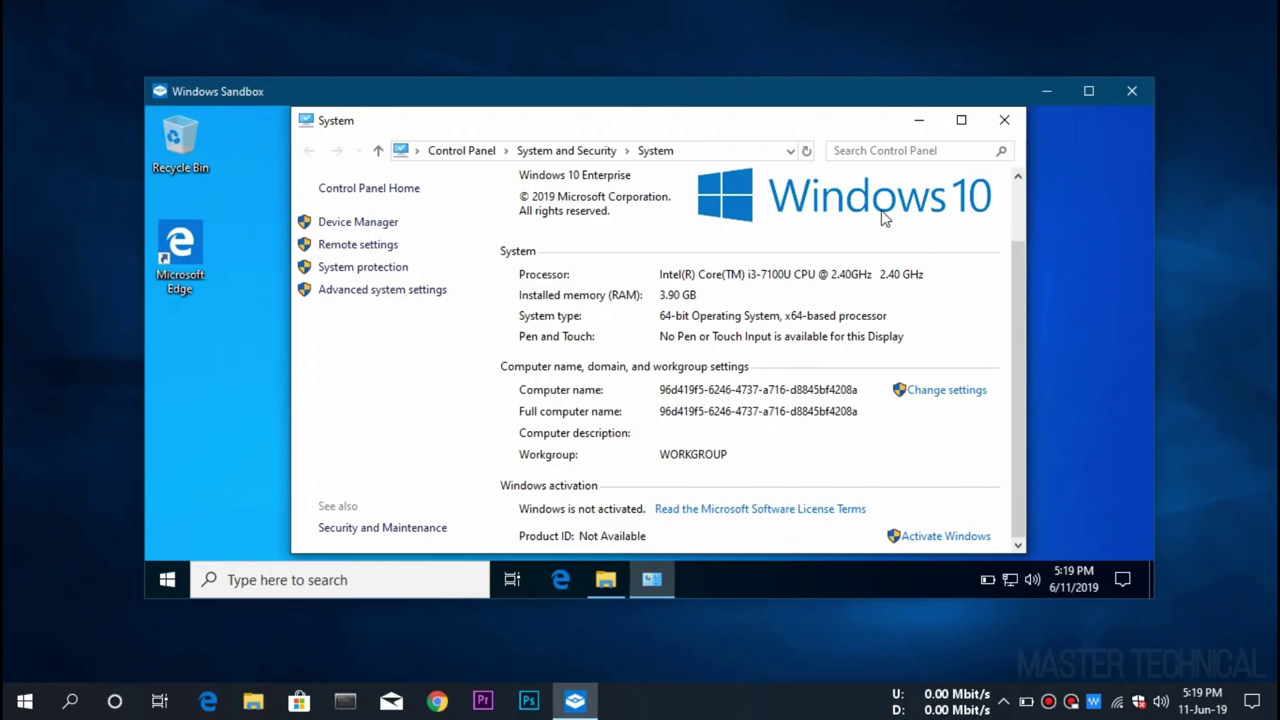
{"action": "scroll", "coordinate": [814, 273], "scroll_direction": "up", "scroll_amount": 2}
{"action": "left_click", "coordinate": [1002, 122]}
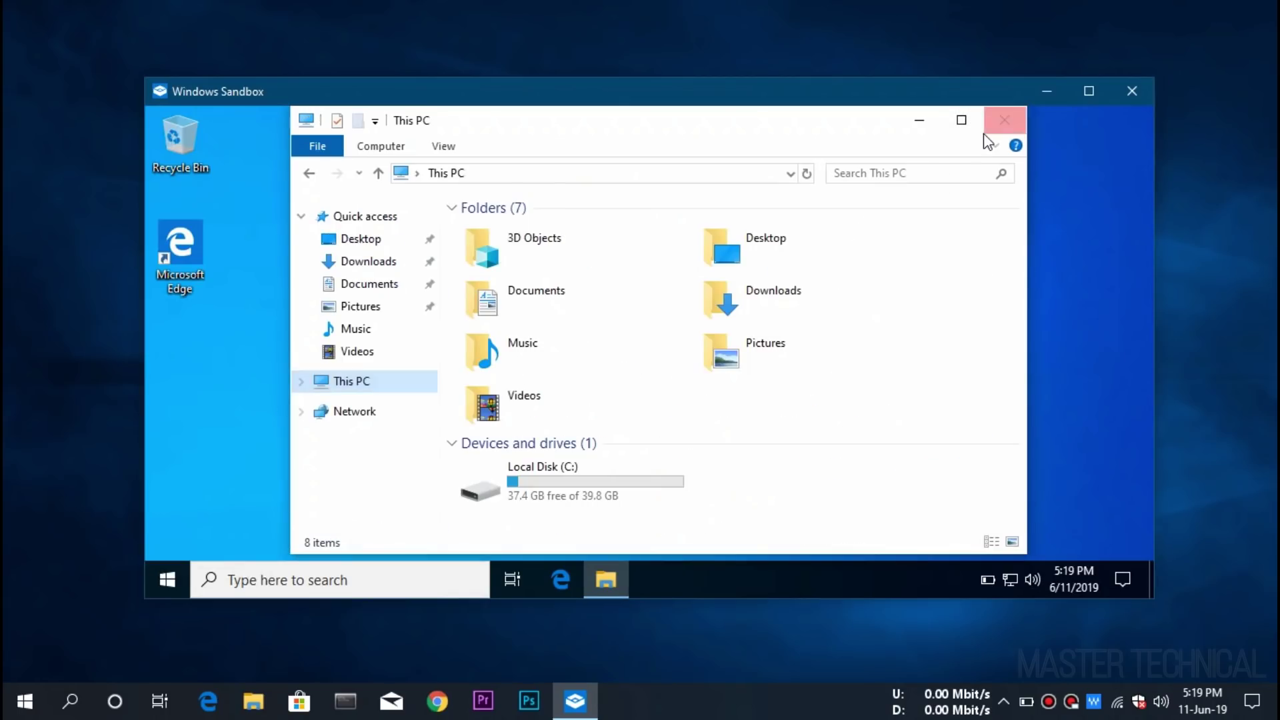
{"action": "left_click", "coordinate": [997, 129]}
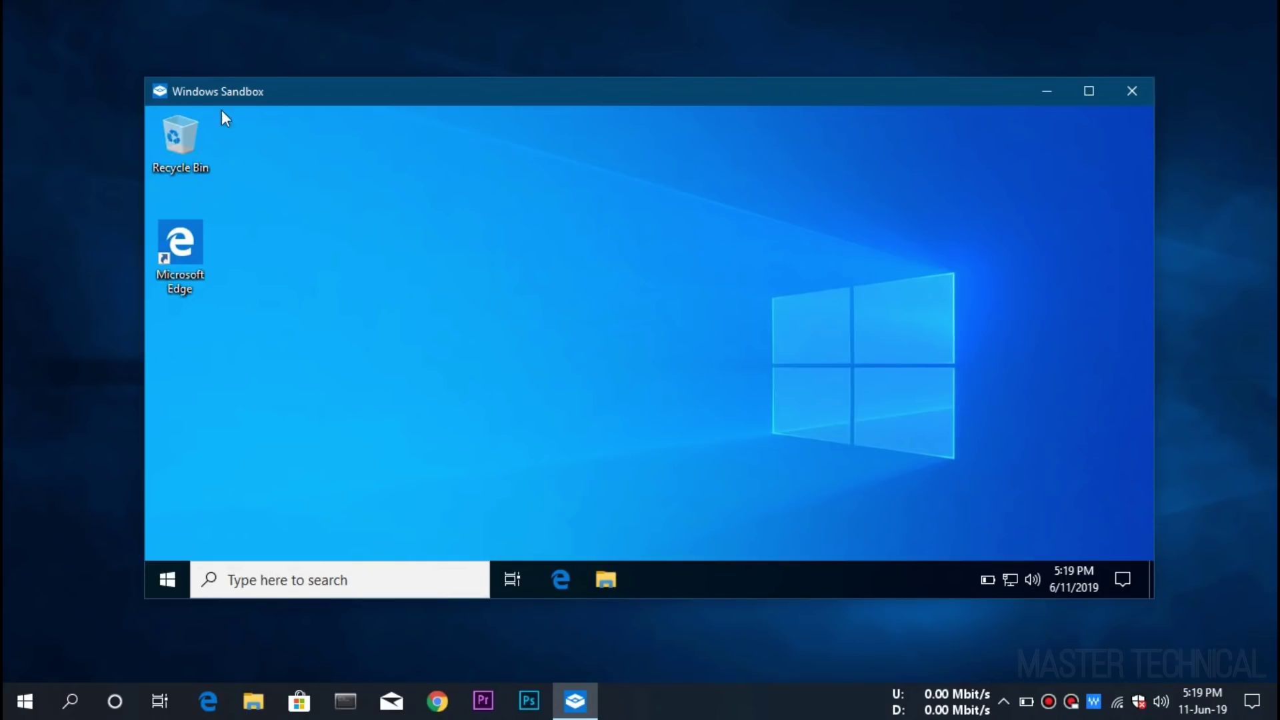
Close Windows Sandbox and accept discarding its content.
{"action": "left_click", "coordinate": [1131, 91]}
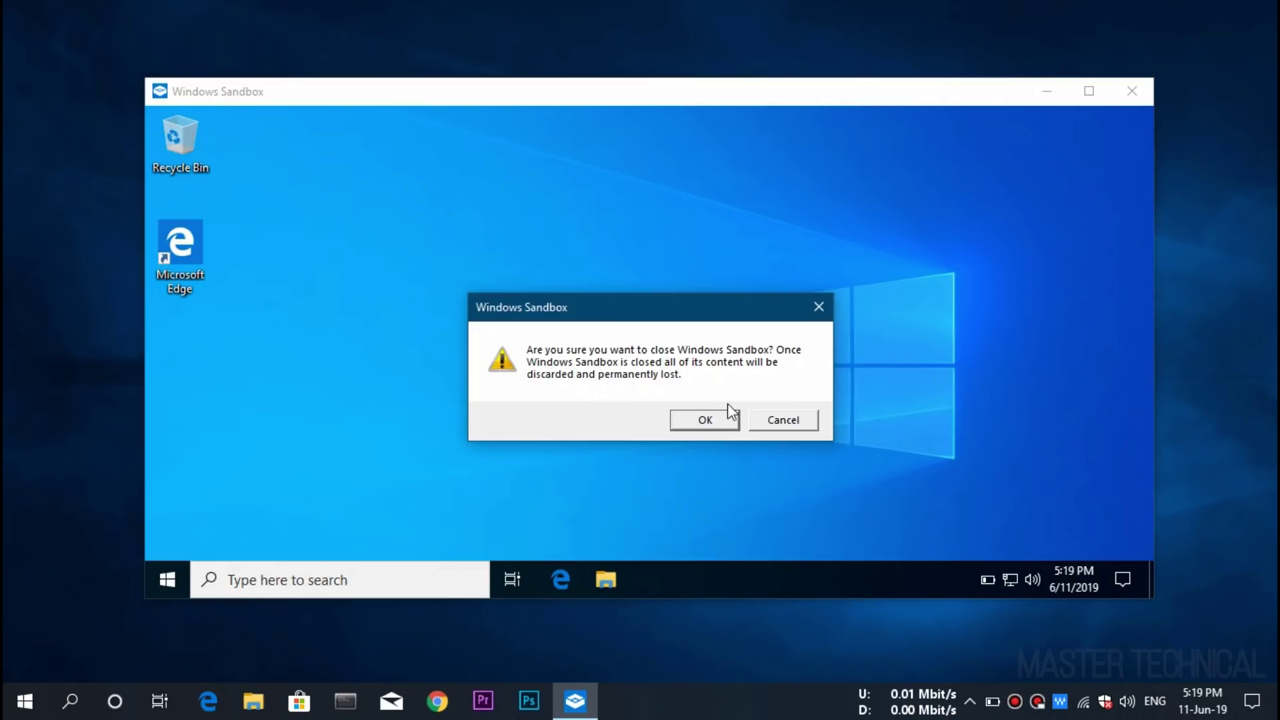
{"action": "left_click", "coordinate": [708, 421]}
Search for "windows fe" and open Turn Windows features on or off.
{"action": "key", "text": "super"}
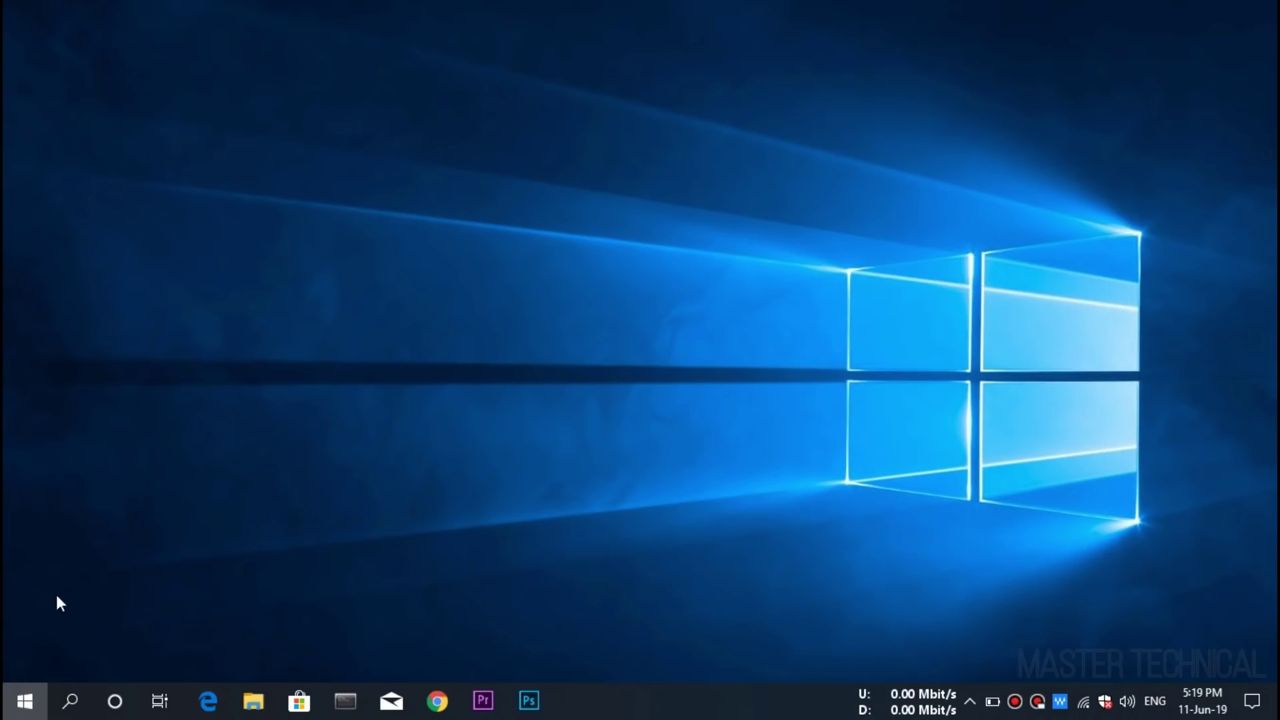
{"action": "key", "text": "super"}
{"action": "key", "text": "super"}
{"action": "type", "text": "wind"}
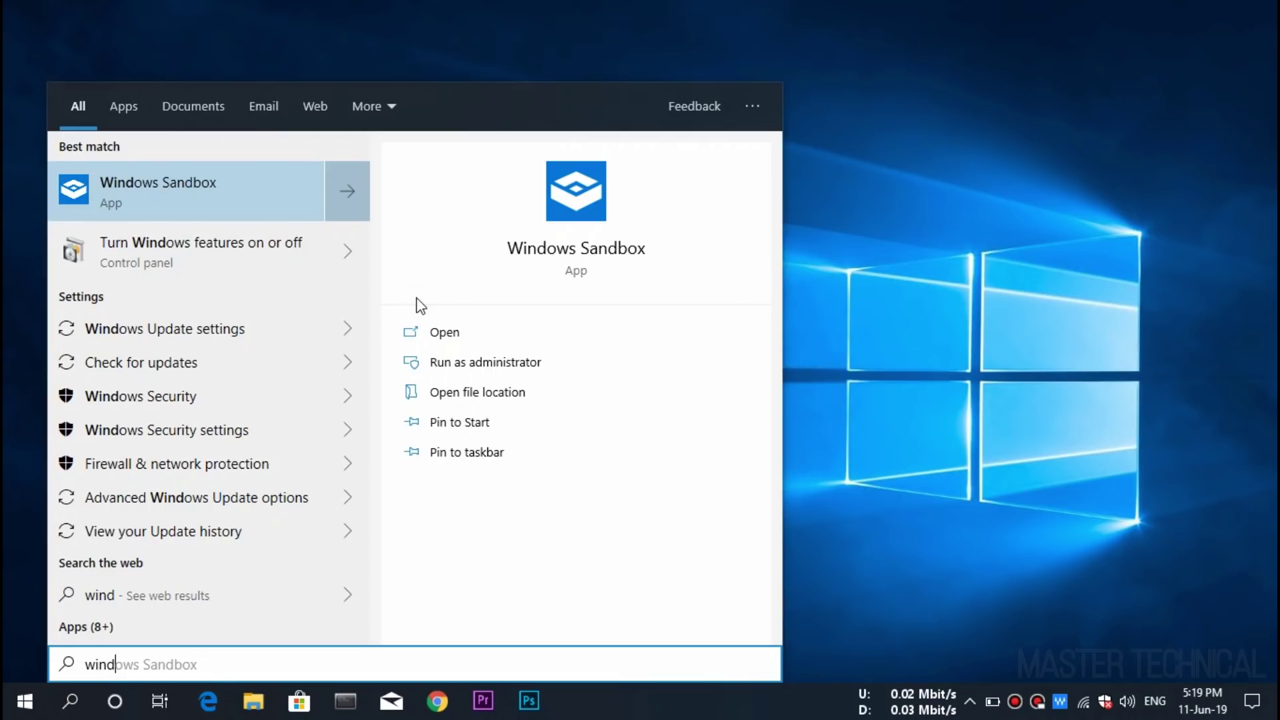
{"action": "type", "text": "ows fe"}
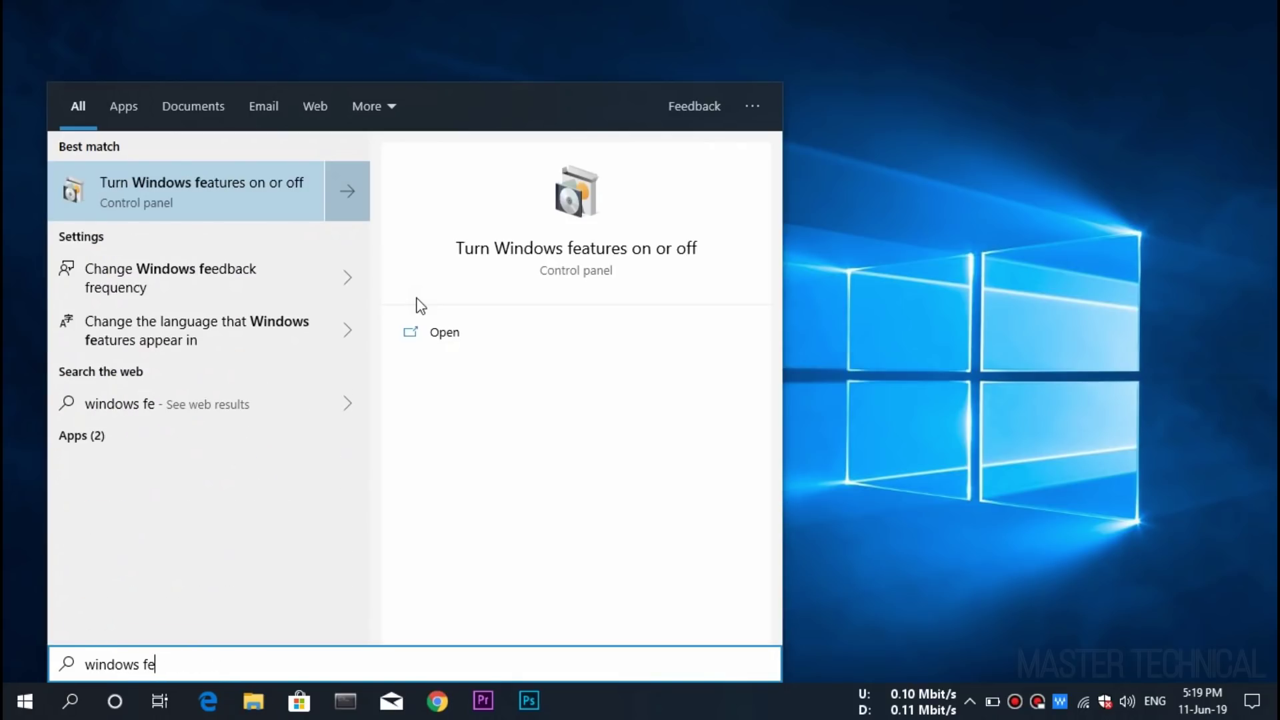
{"action": "key", "text": "Return"}
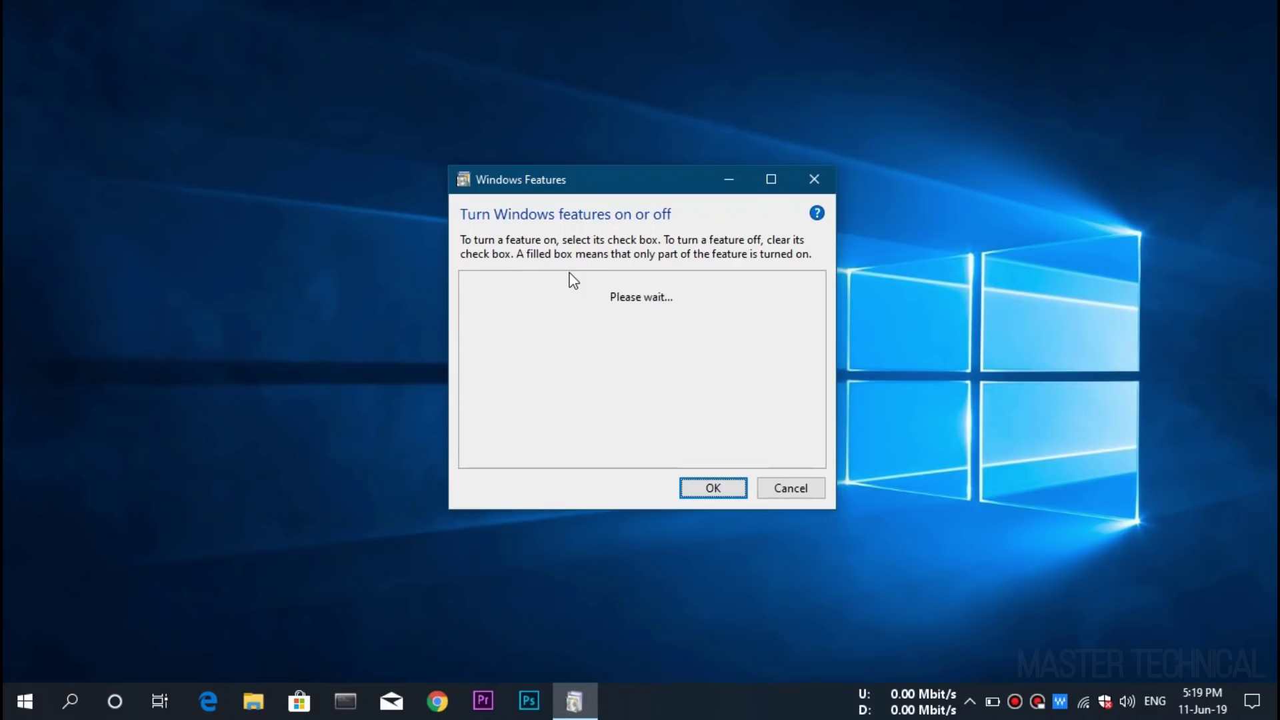
Toggle the Windows Sandbox check box in the Windows Features list and accept the dialog.
{"action": "scroll", "coordinate": [572, 341], "scroll_direction": "down", "scroll_amount": 4}
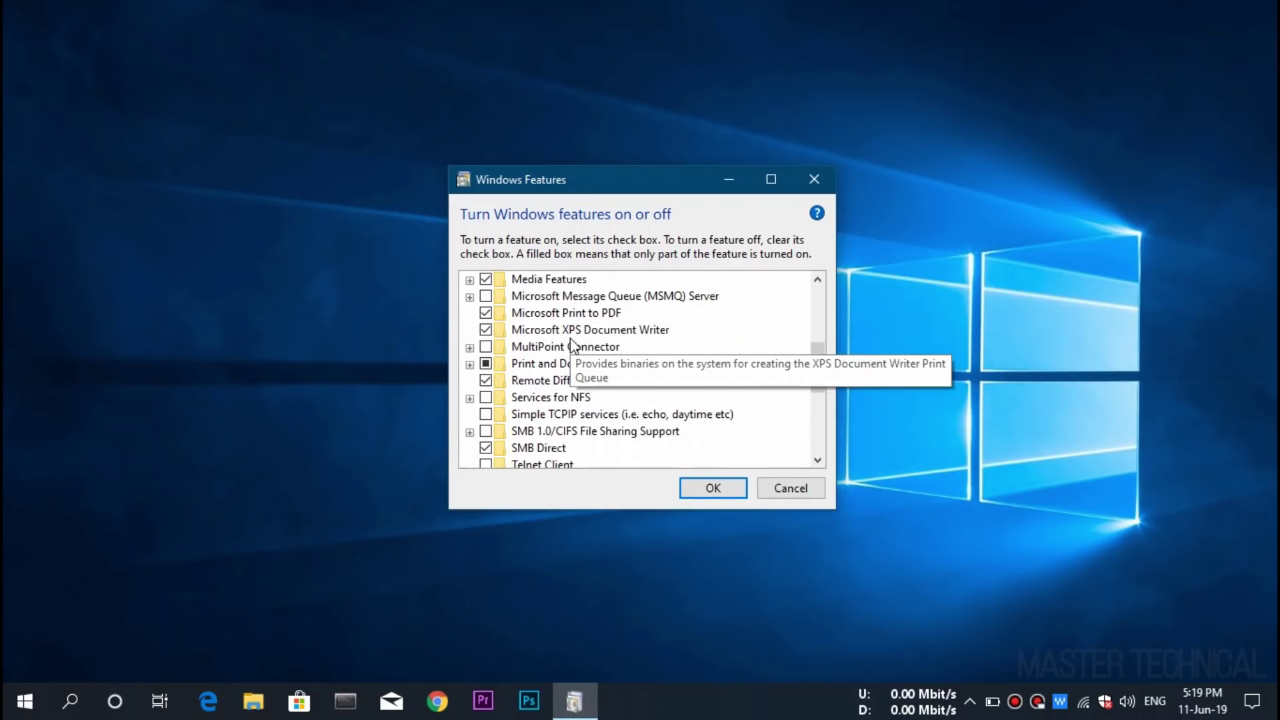
{"action": "scroll", "coordinate": [571, 343], "scroll_direction": "down", "scroll_amount": 4}
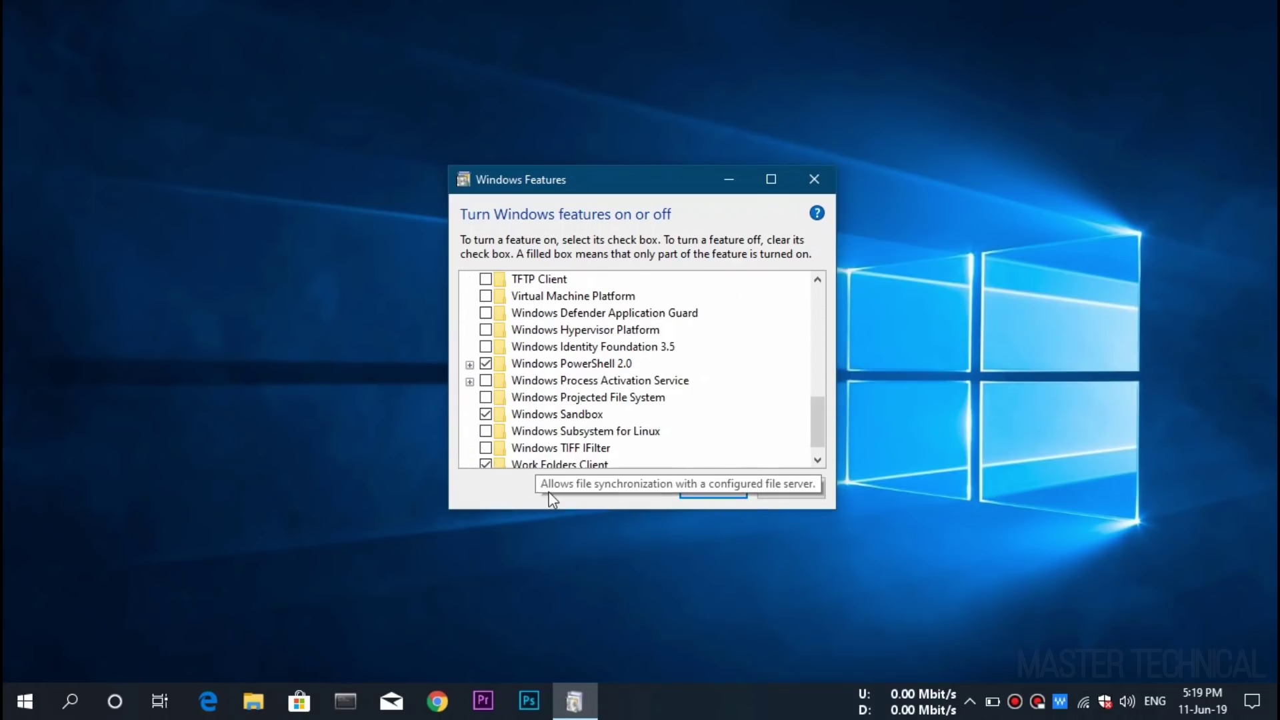
{"action": "left_click", "coordinate": [485, 415]}
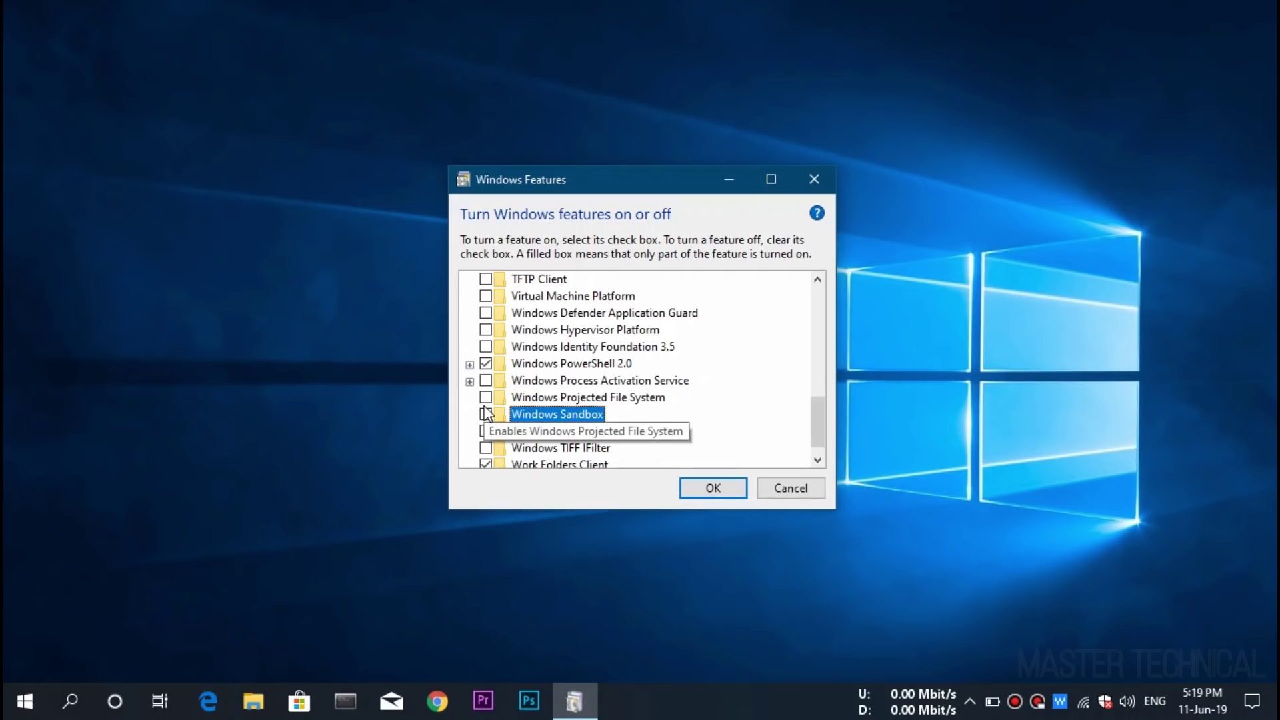
{"action": "left_click", "coordinate": [726, 490]}
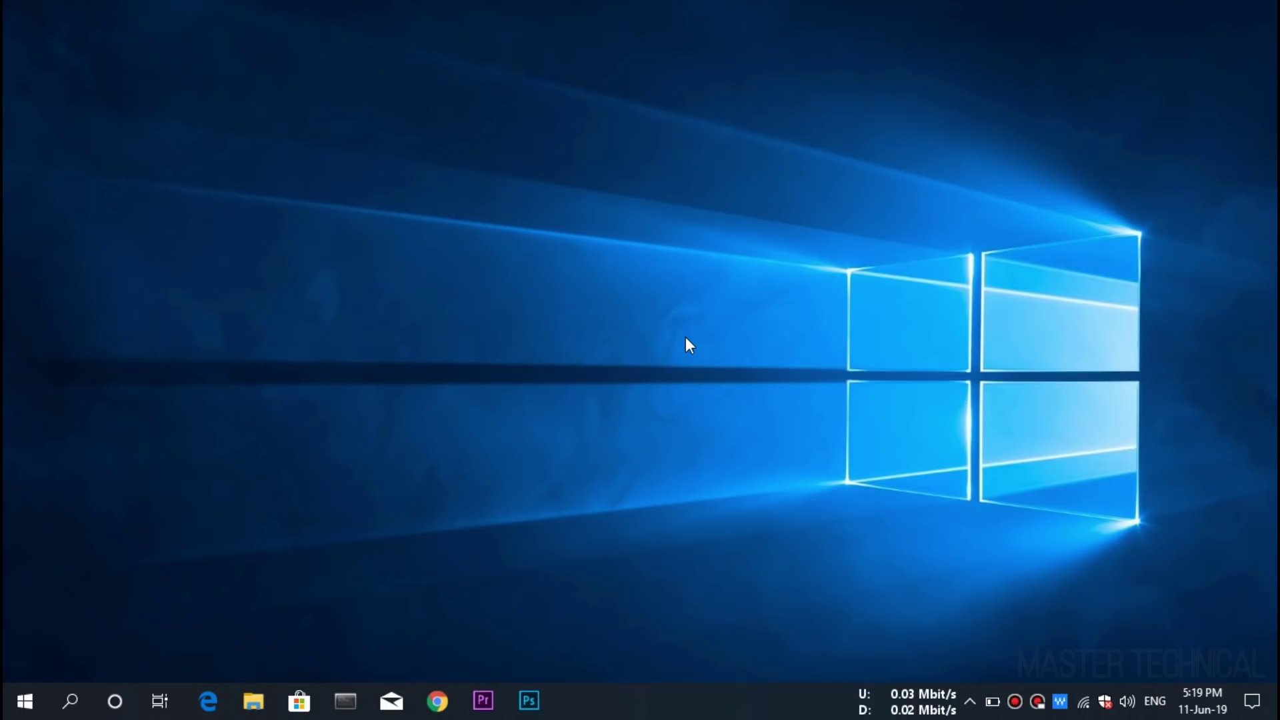
Search for "sand" to locate the Windows Sandbox app, and dismiss the search results.
{"action": "left_click", "coordinate": [25, 700]}
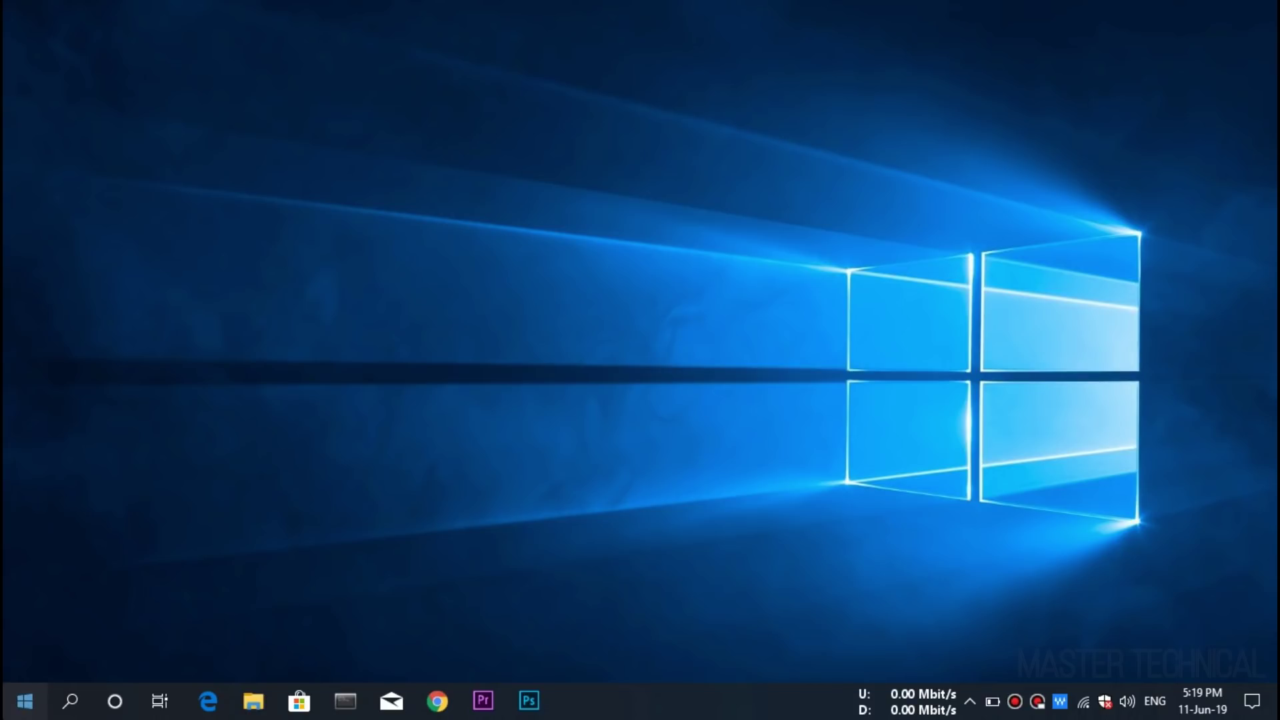
{"action": "type", "text": "sand"}
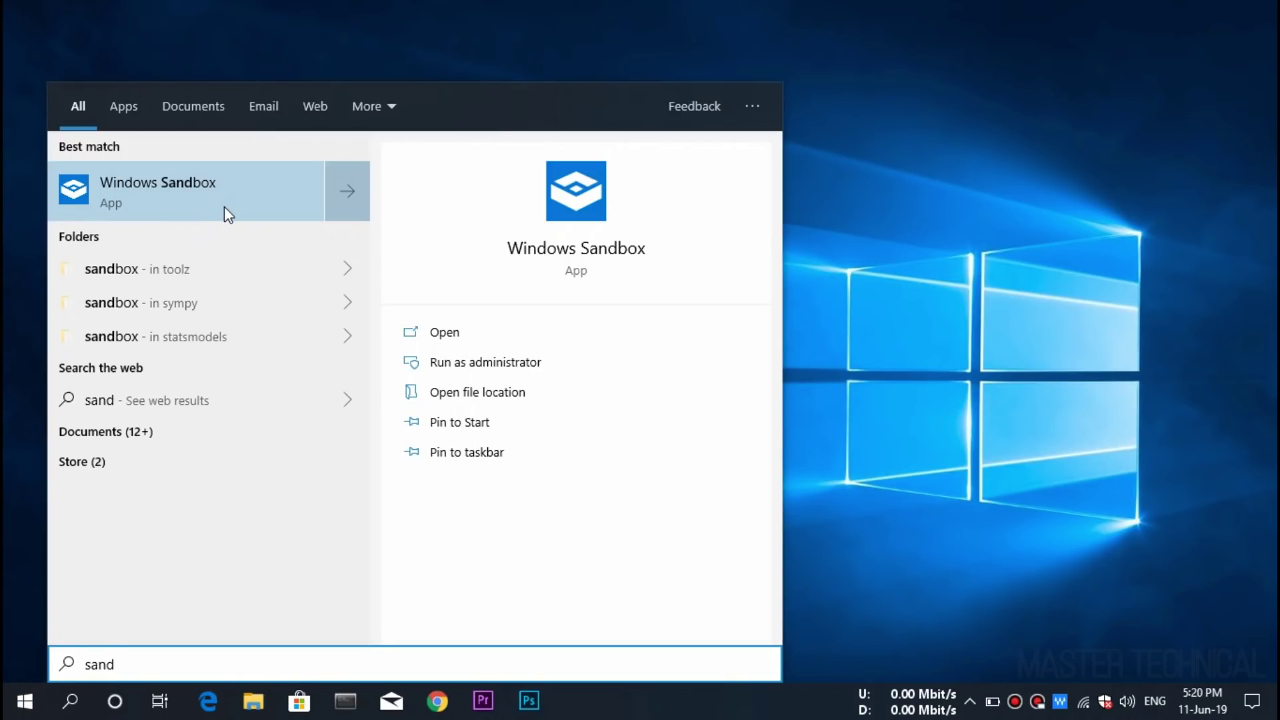
{"action": "left_click", "coordinate": [1006, 351]}
{"action": "right_click", "coordinate": [586, 248]}
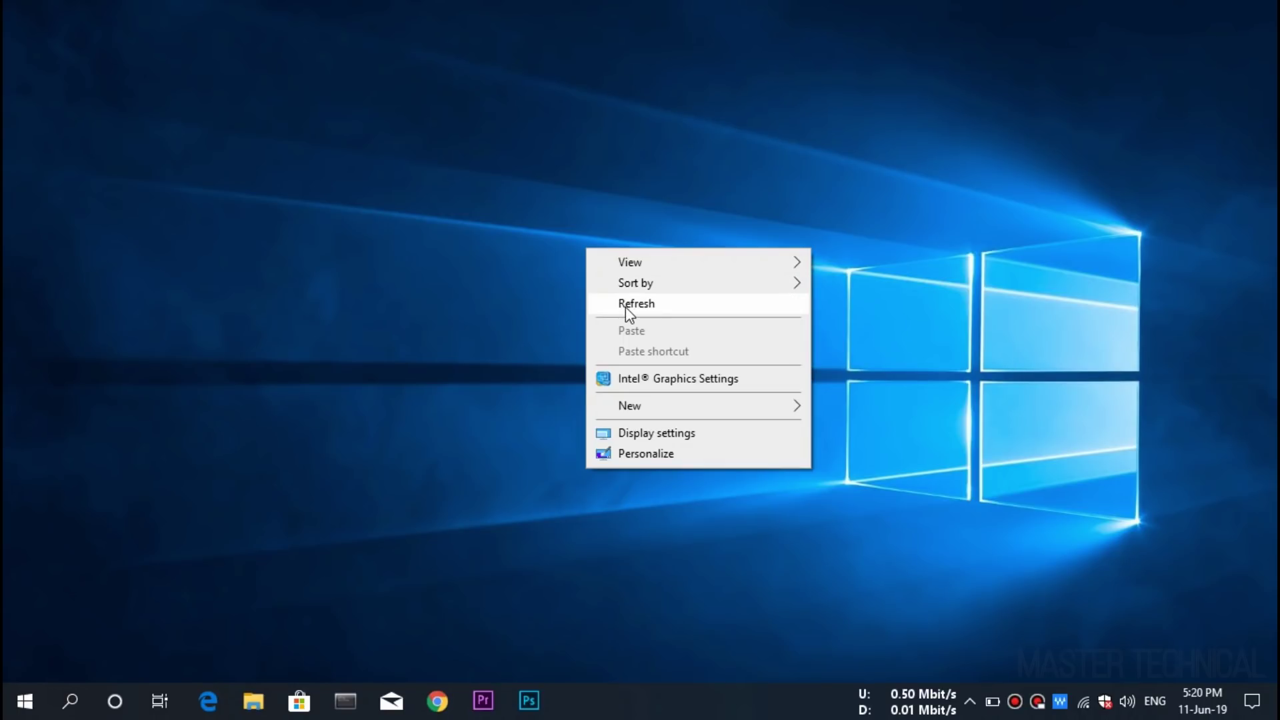
{"action": "left_click", "coordinate": [626, 306]}
{"action": "right_click", "coordinate": [447, 303]}
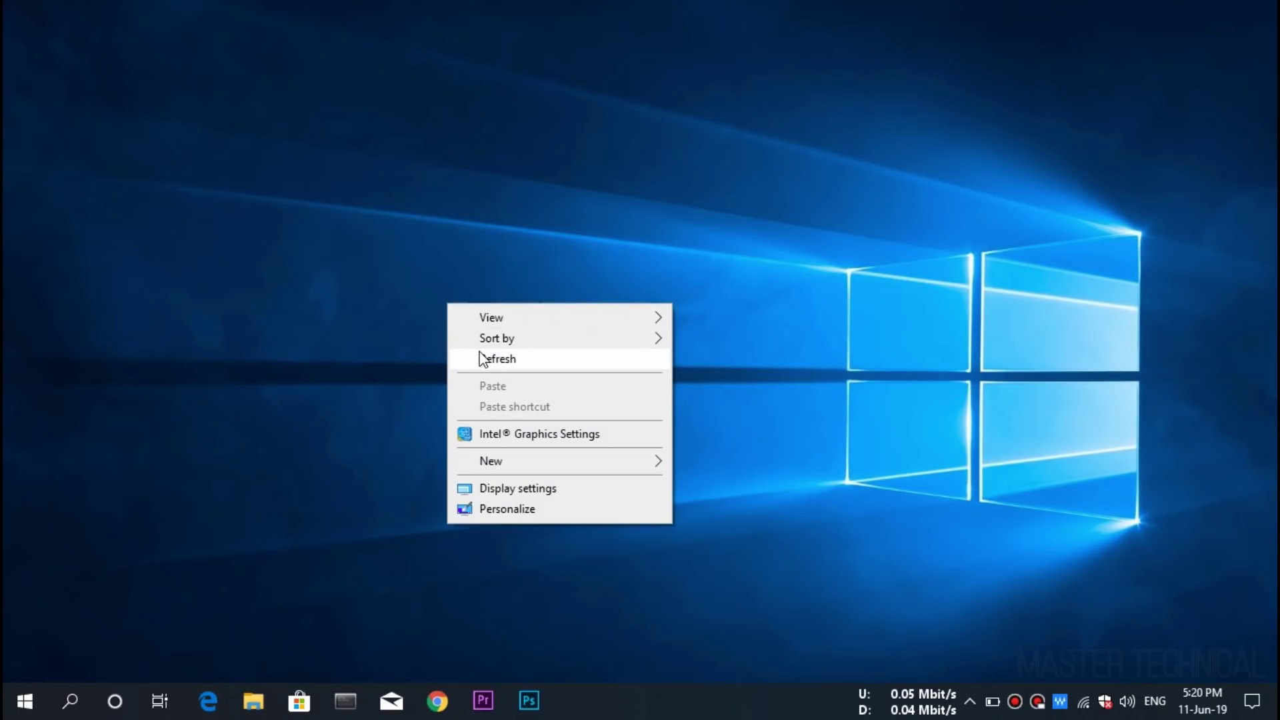
{"action": "left_click", "coordinate": [482, 356]}
{"action": "left_click", "coordinate": [25, 701]}
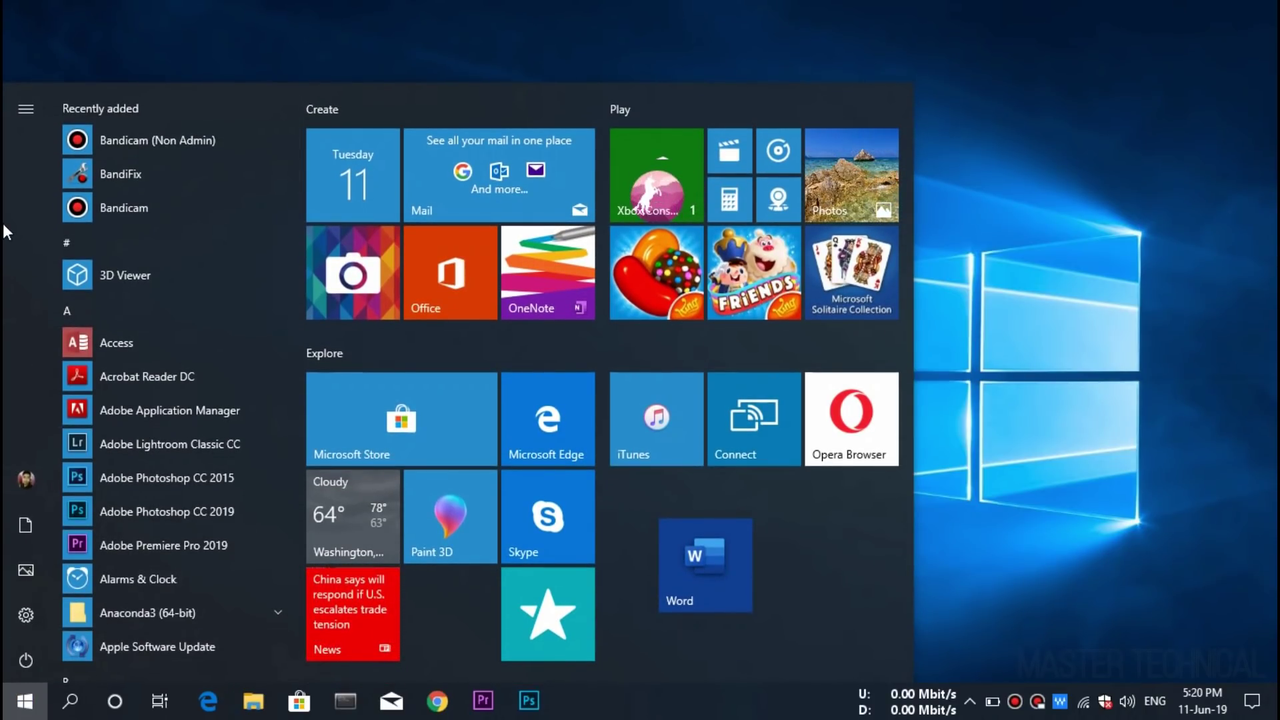
{"action": "left_click", "coordinate": [893, 530]}
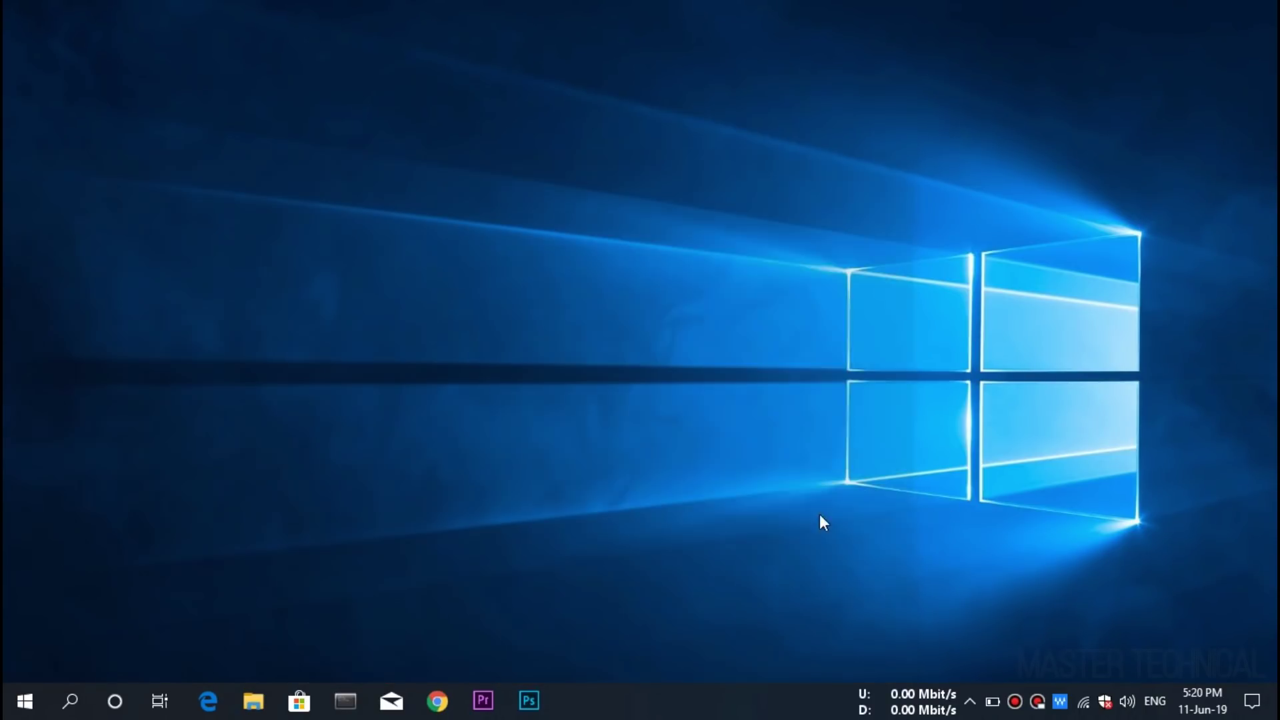
Launch Microsoft Edge and request closing its window.
{"action": "left_click", "coordinate": [218, 705]}
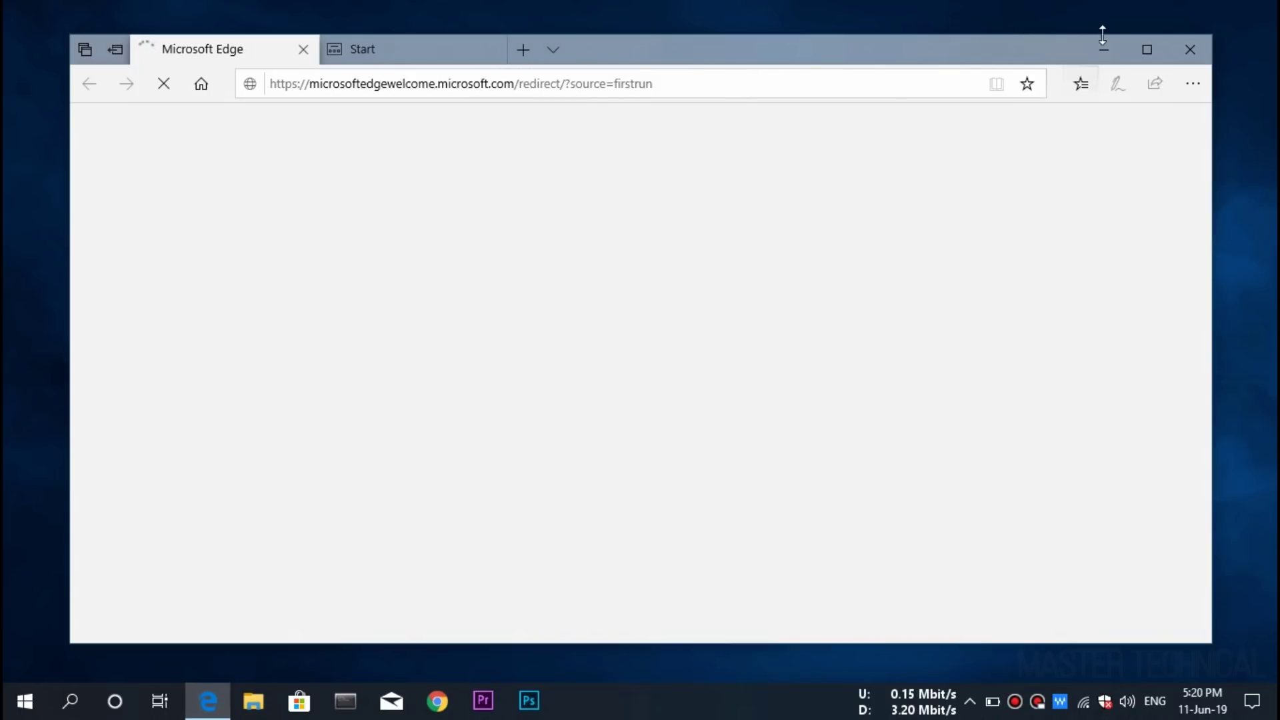
{"action": "left_click", "coordinate": [1190, 49]}
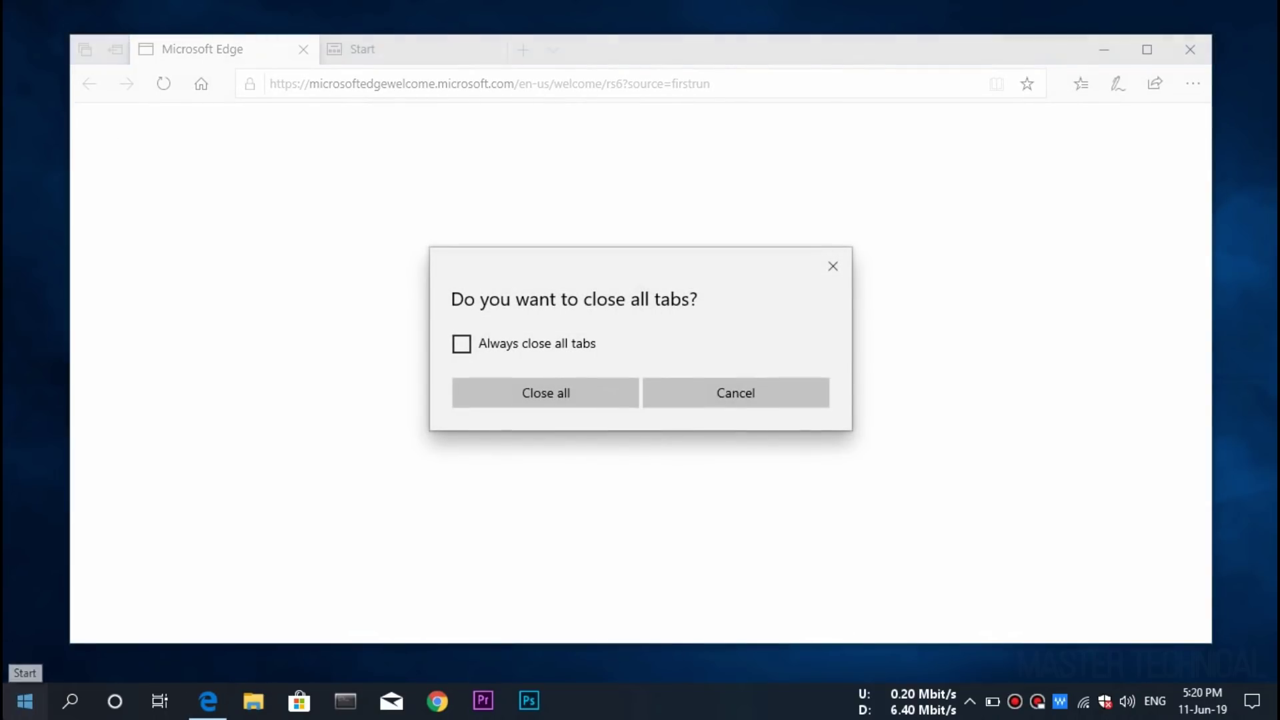
Open Windows Settings, expand the quick actions in the notification center, and return to the Settings home page.
{"action": "left_click", "coordinate": [25, 700]}
{"action": "left_click", "coordinate": [26, 611]}
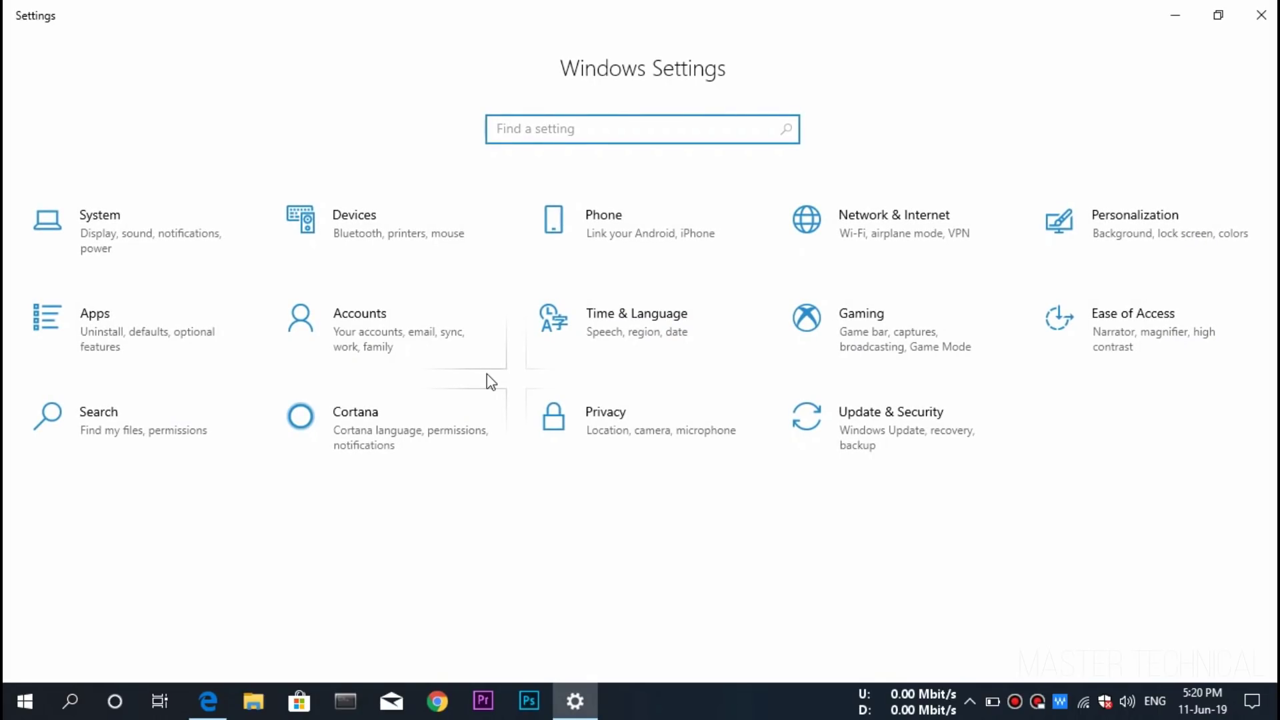
{"action": "left_click", "coordinate": [1263, 703]}
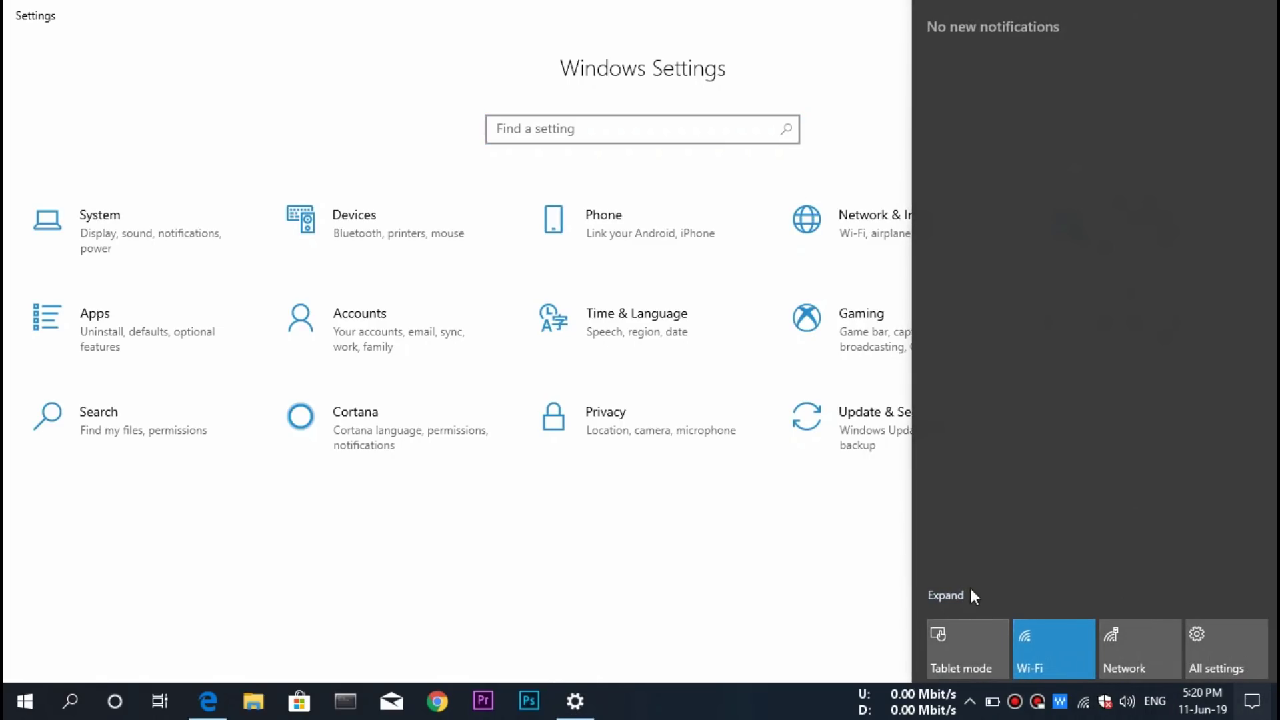
{"action": "left_click", "coordinate": [960, 594]}
{"action": "left_click", "coordinate": [25, 701]}
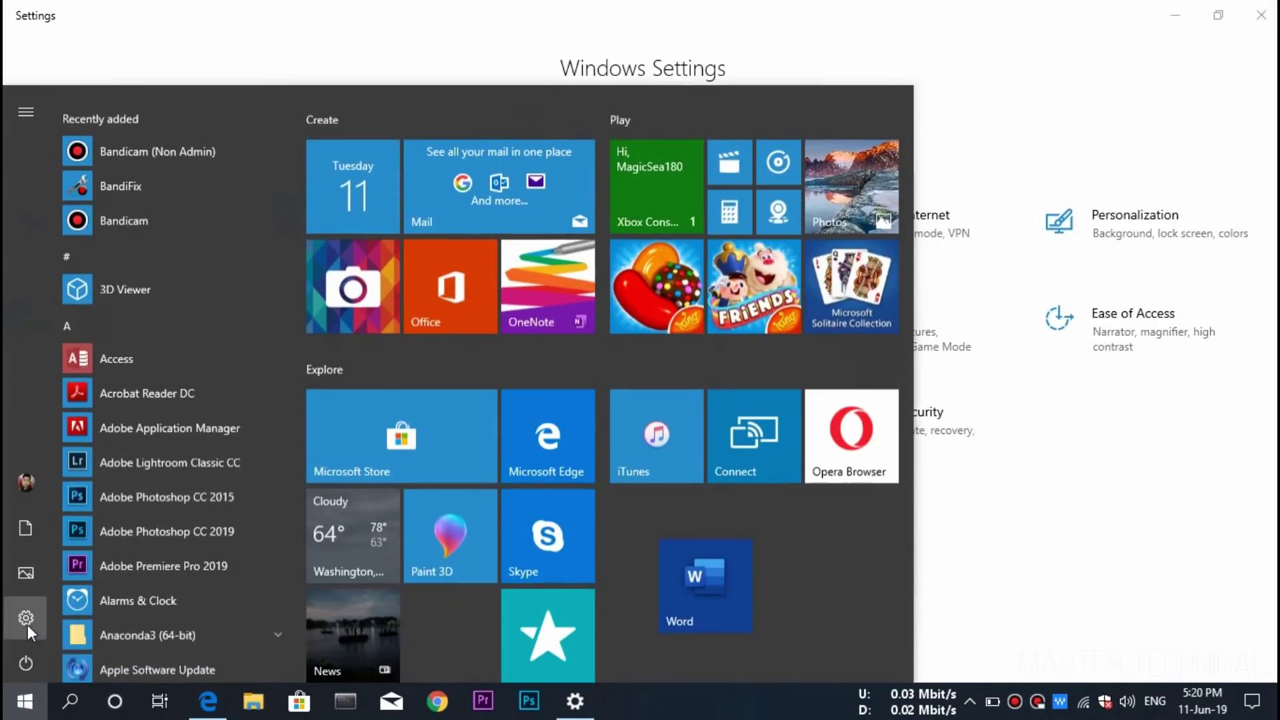
{"action": "left_click", "coordinate": [24, 611]}
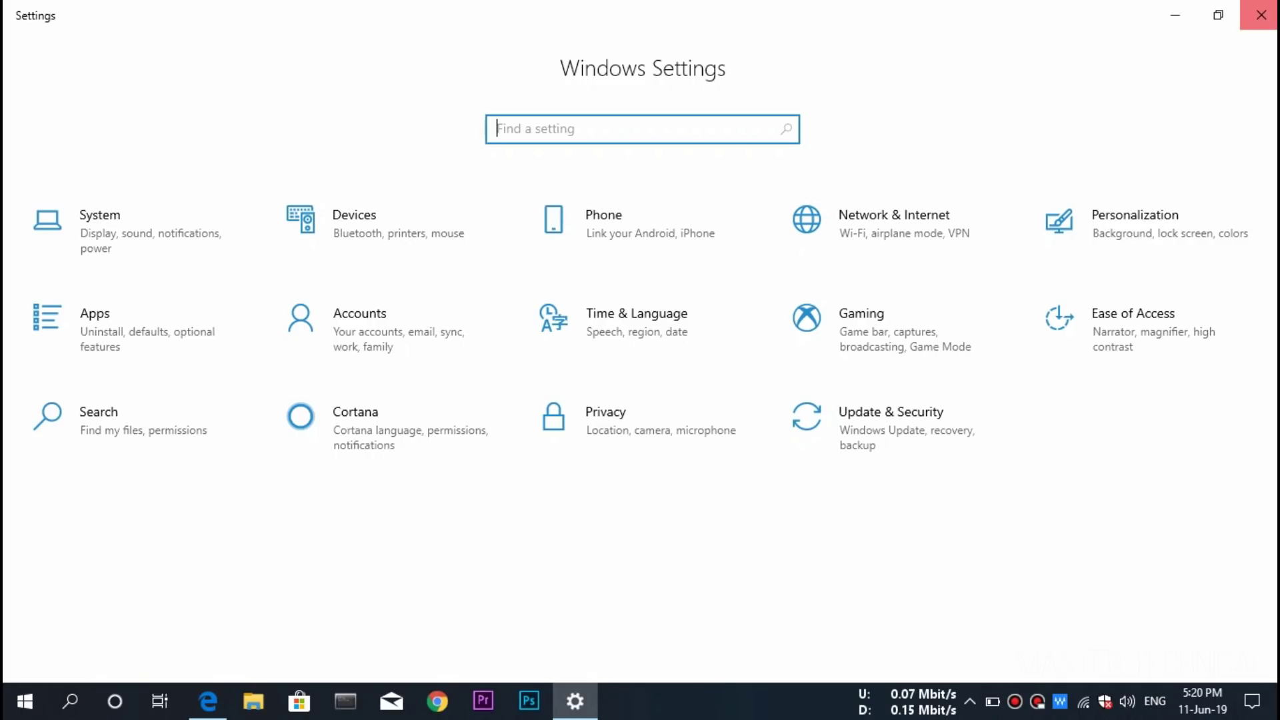
Close Windows Settings and Microsoft Edge with all of its tabs.
{"action": "left_click", "coordinate": [1261, 15]}
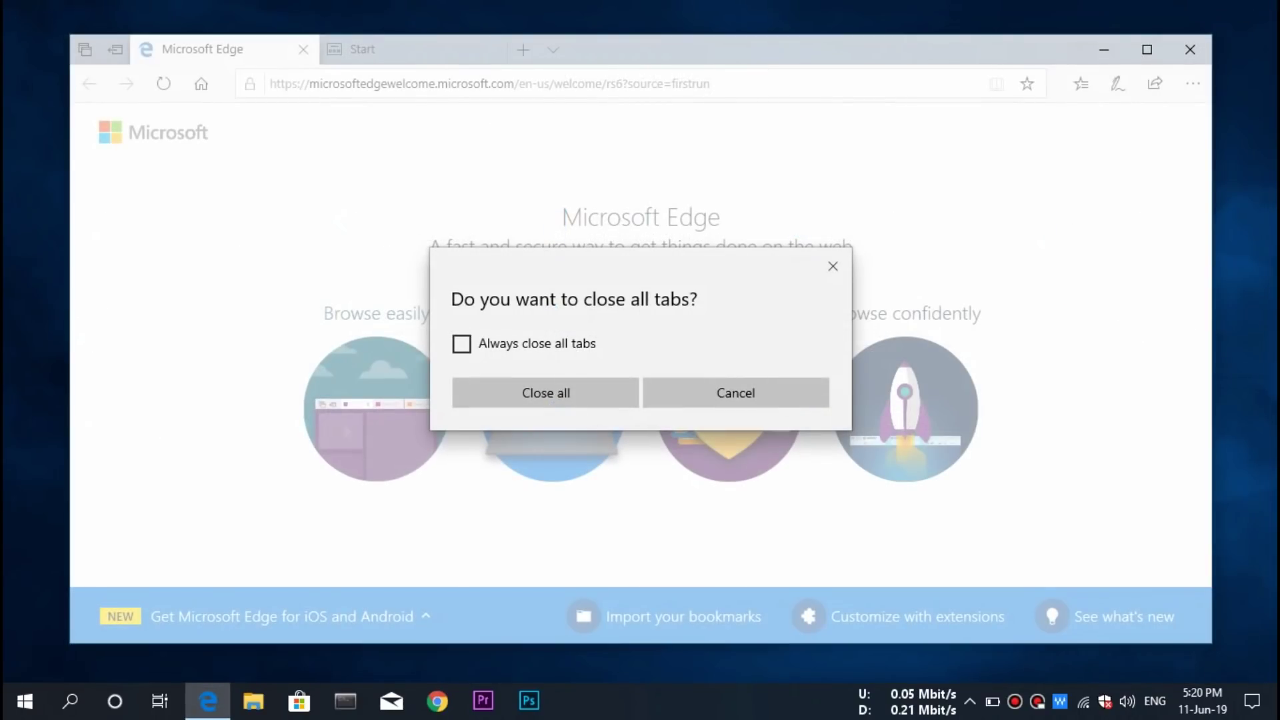
{"action": "left_click", "coordinate": [583, 397]}
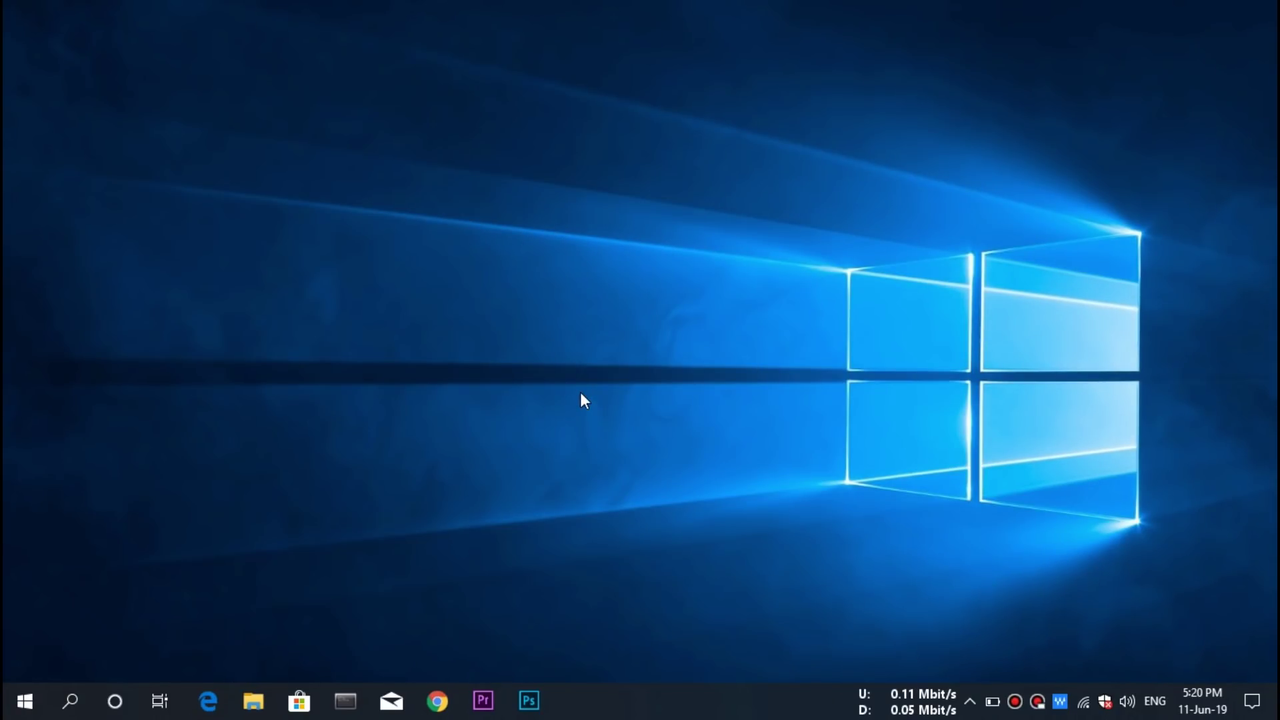